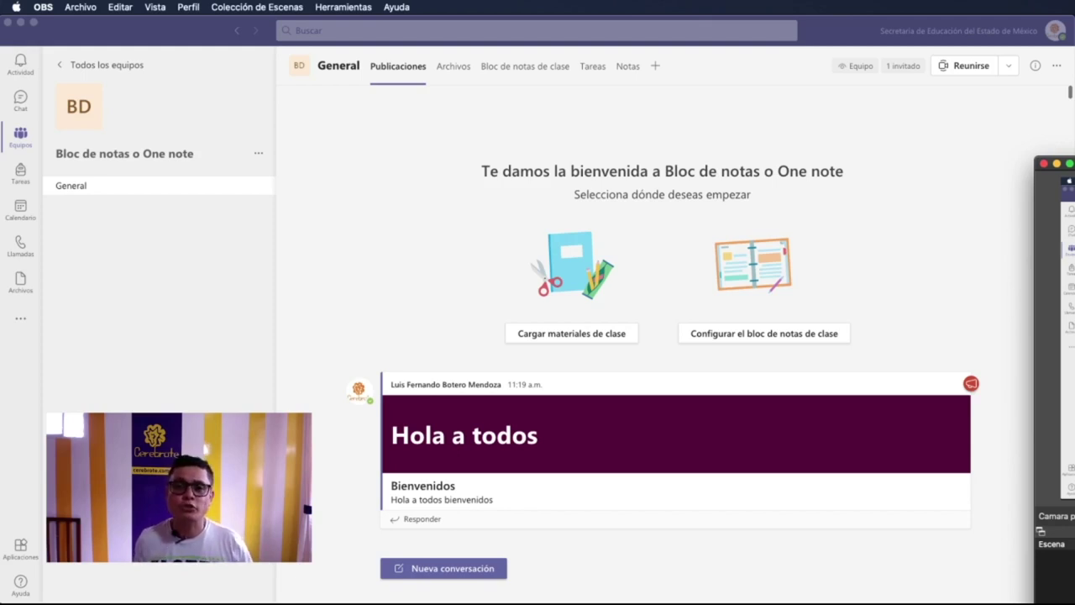
click(674, 172)
triple_click(678, 170)
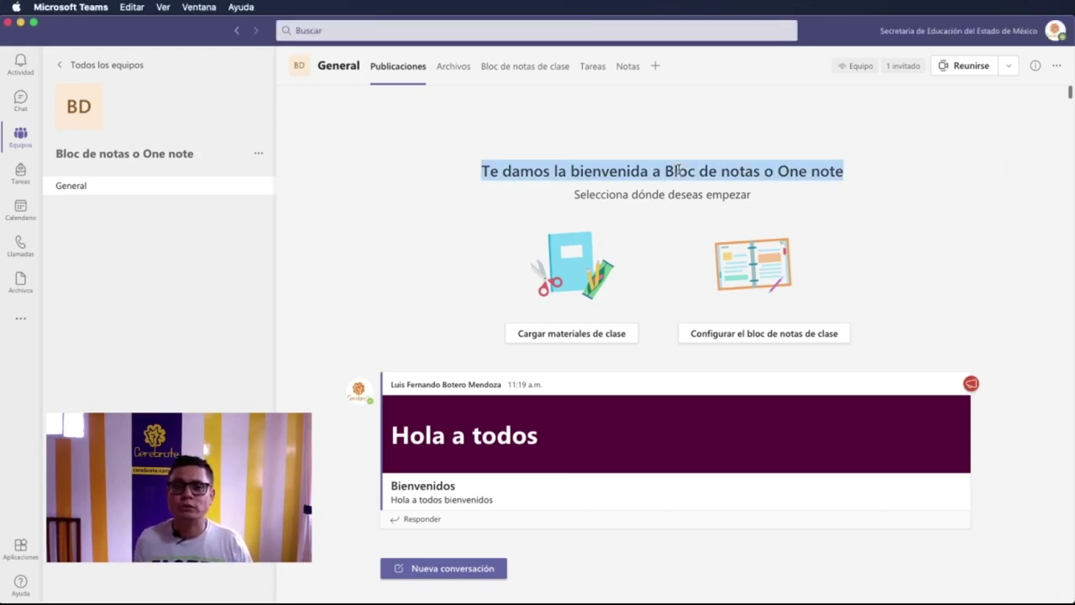
click(673, 170)
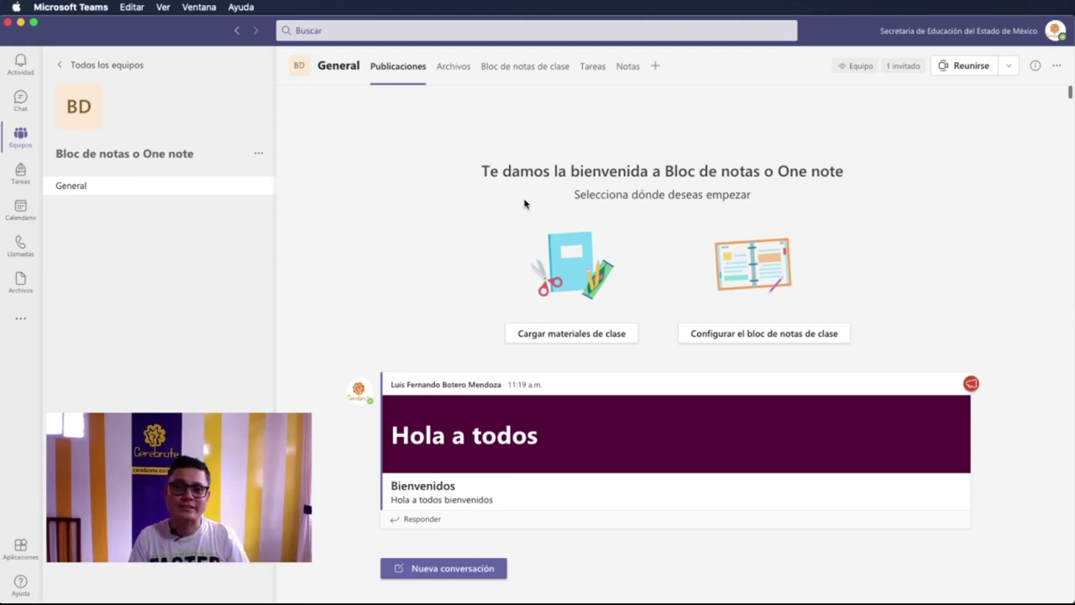
- Dismiss the desktop notifications prompt in the student's Teams session in Chrome, and return to the teacher's Teams app
key(super+Tab)
key(super+Tab)
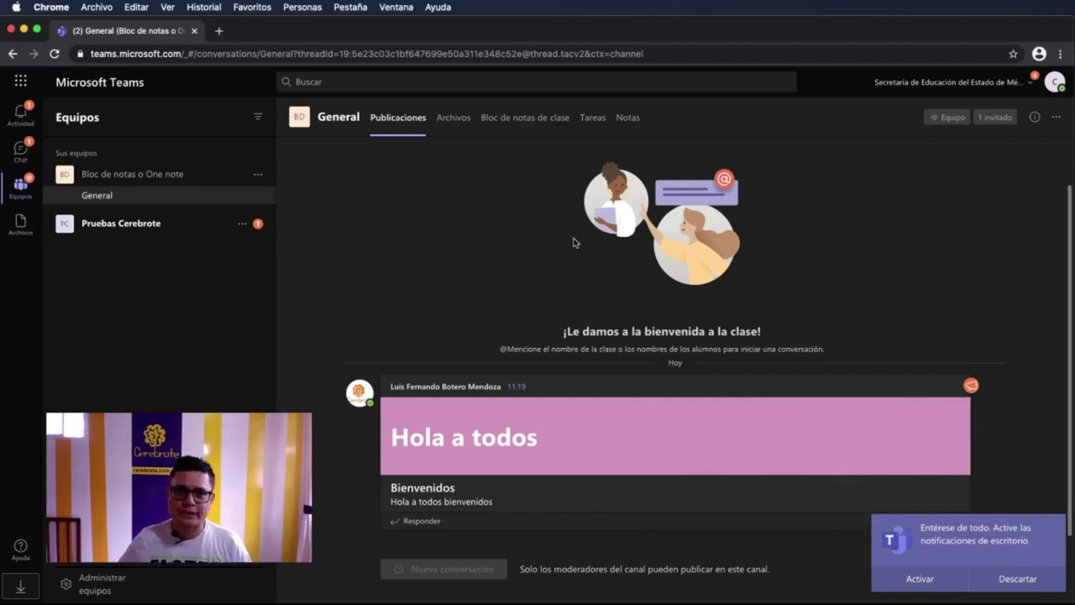
key(super+Tab)
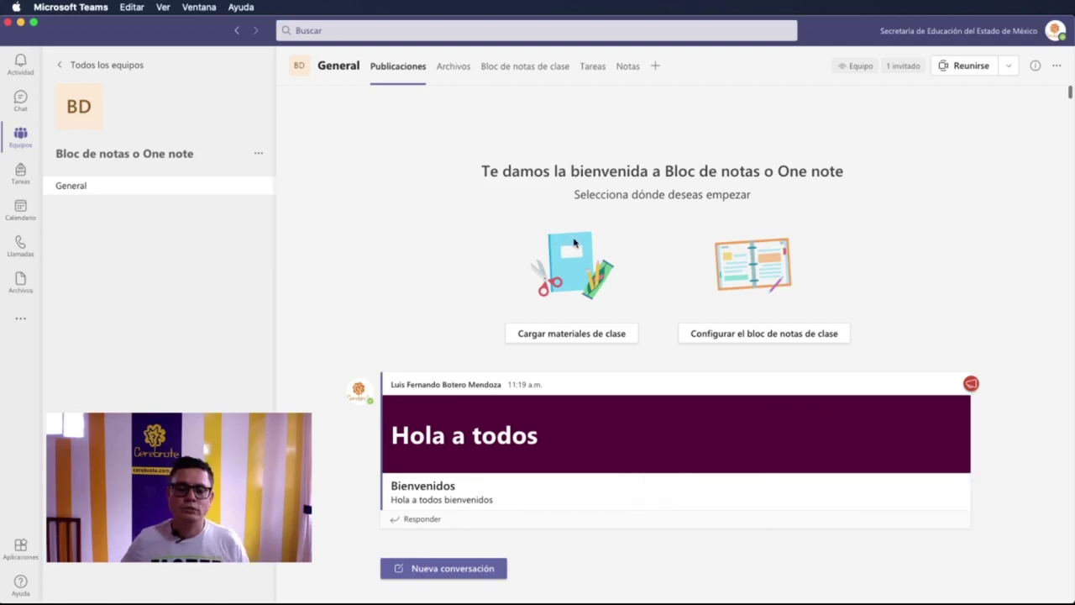
key(super+Tab)
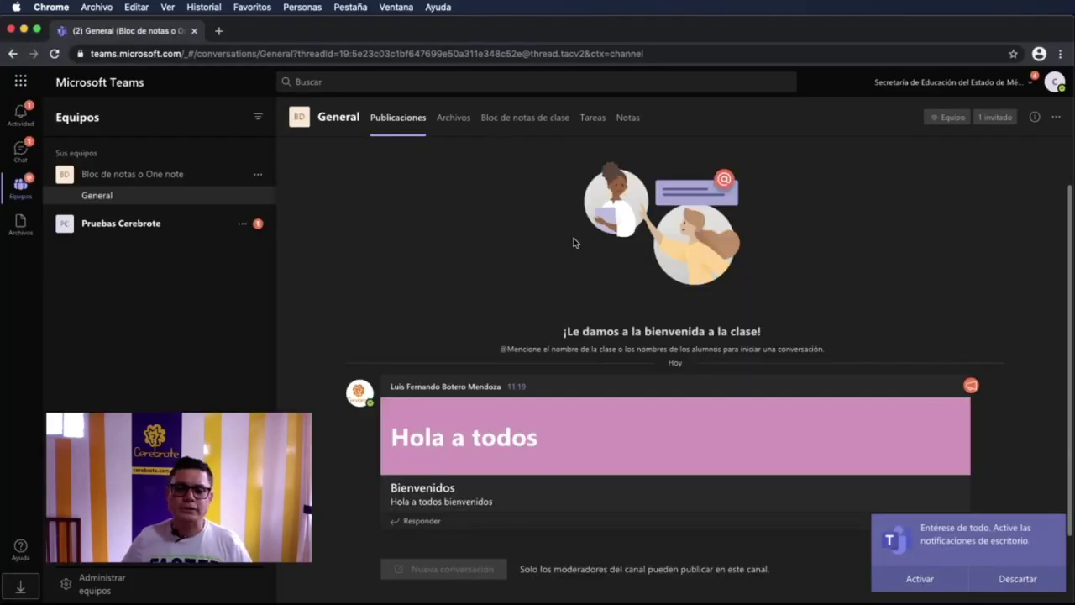
click(995, 581)
key(super+Tab)
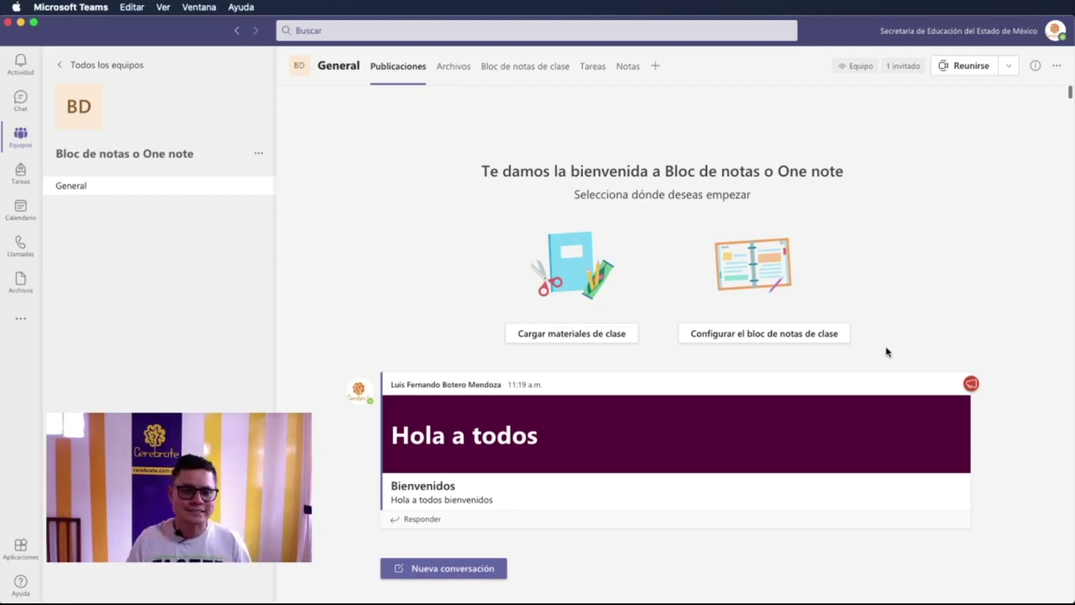
- View the General channel's class notebook page, and reopen the Bloc de notas o One note team from the list of all teams
click(509, 68)
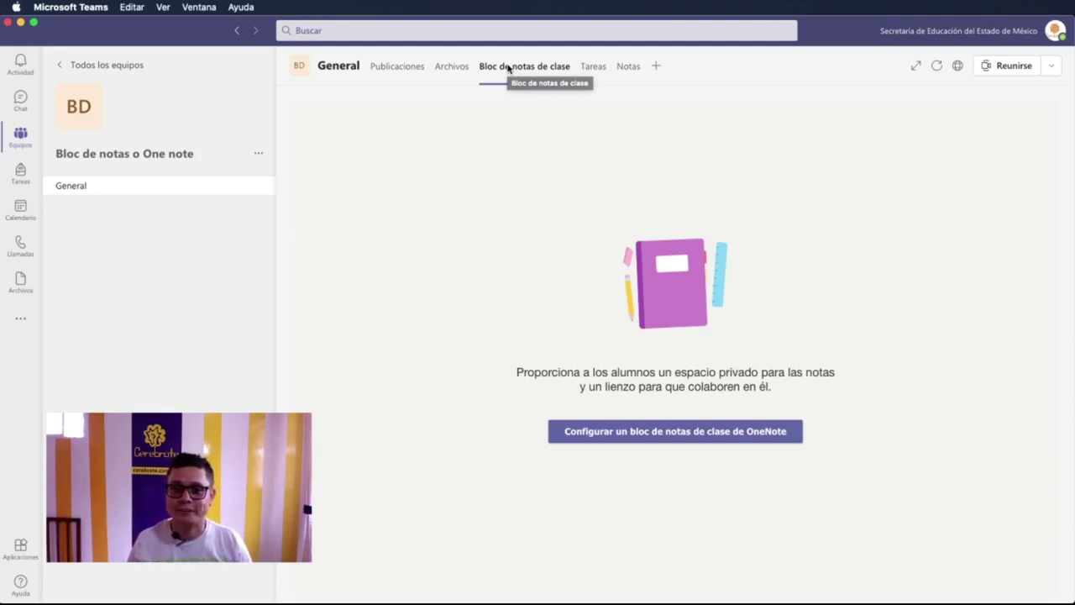
click(384, 67)
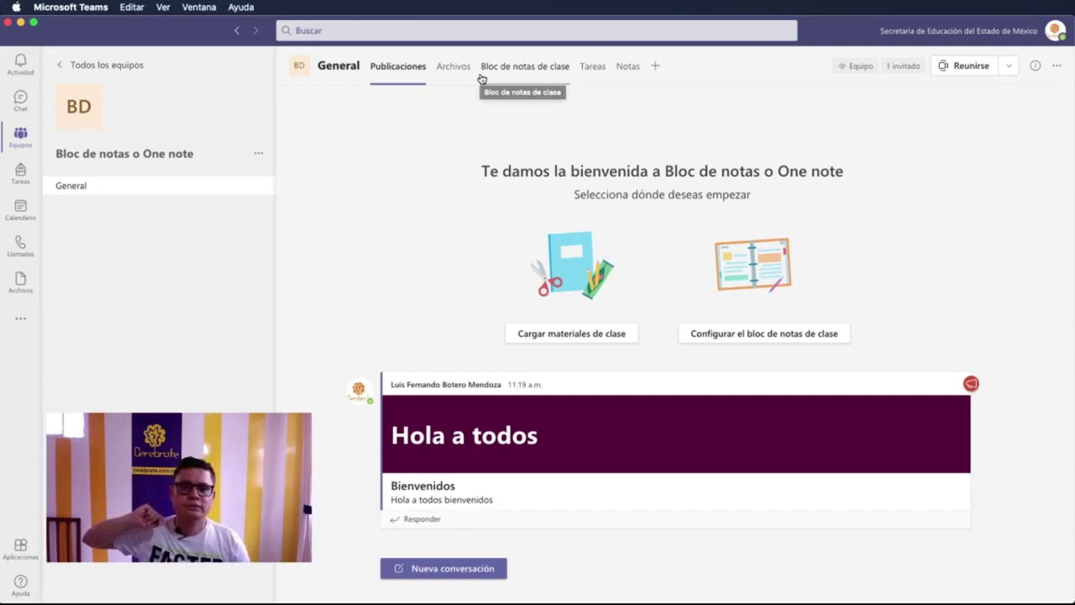
click(92, 65)
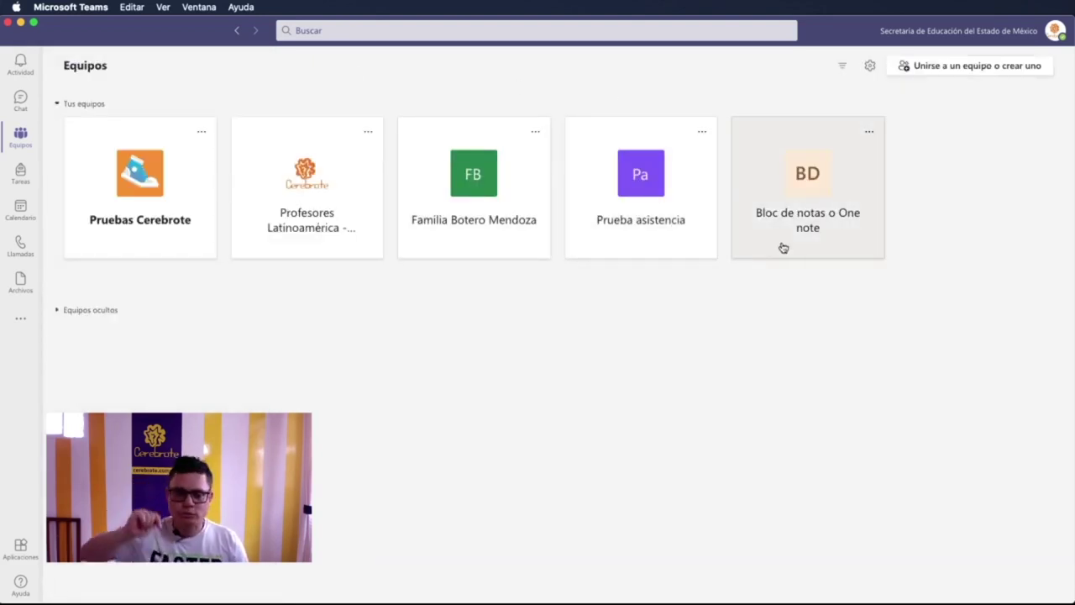
click(811, 207)
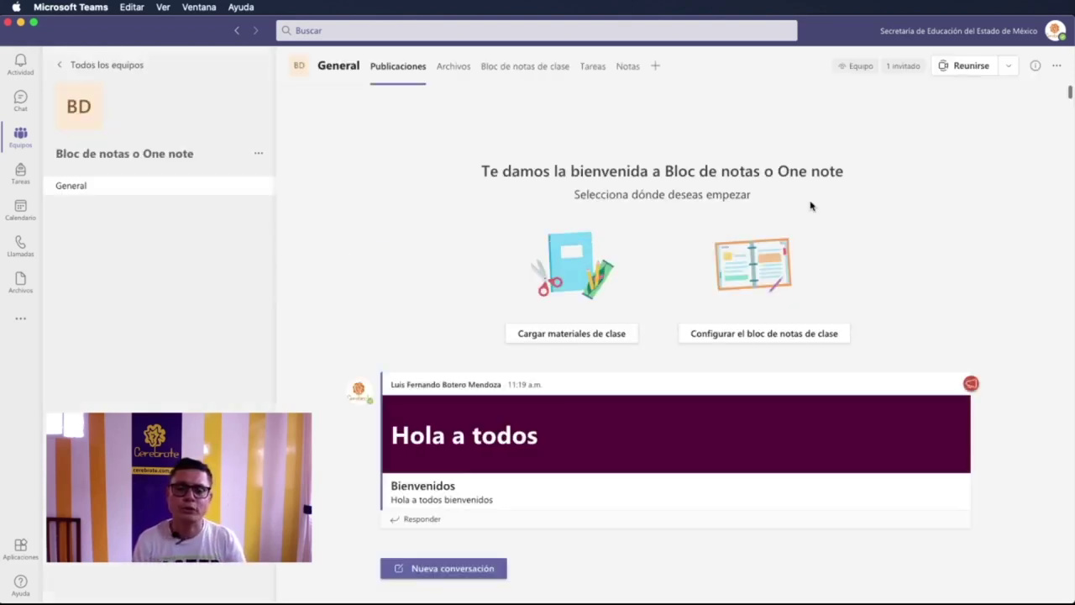
mouse_move(497, 410)
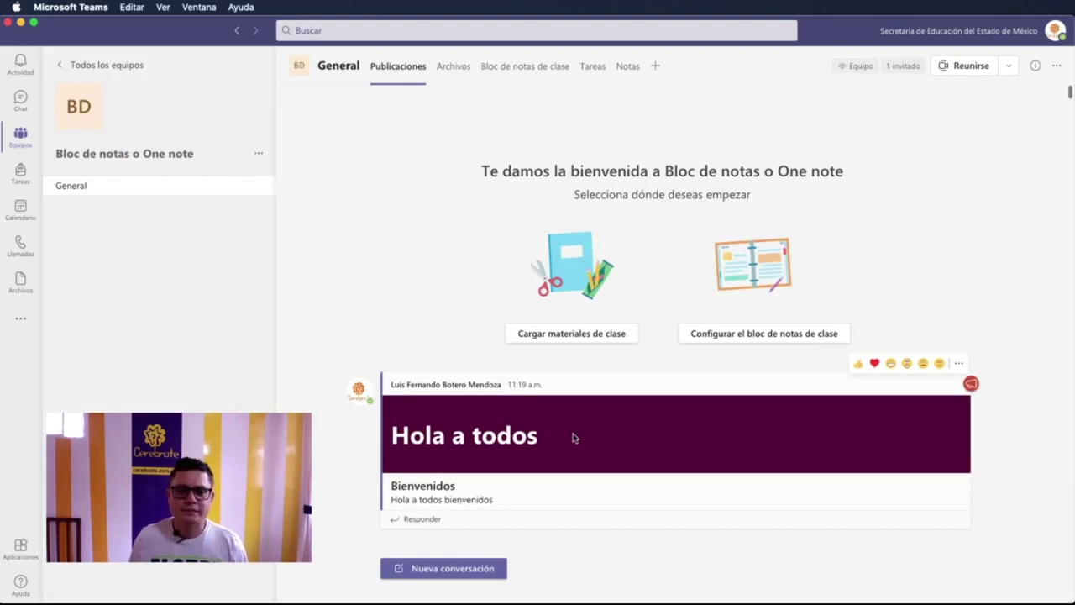
- Compare the General channel's class notebook page in the teacher's Teams app with the student's session in Chrome
key(super+Tab)
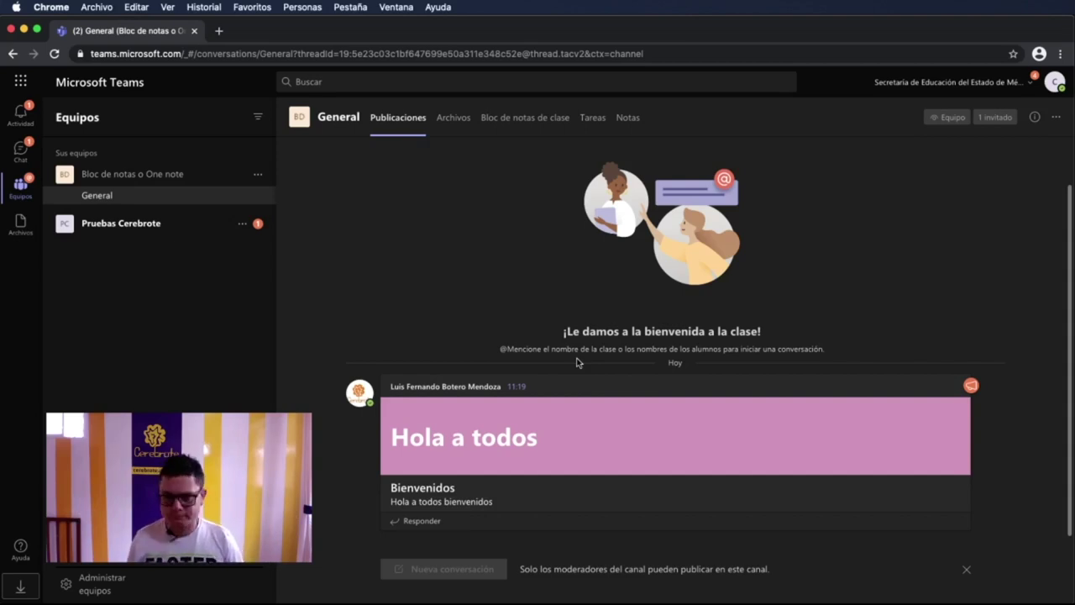
key(super+Tab)
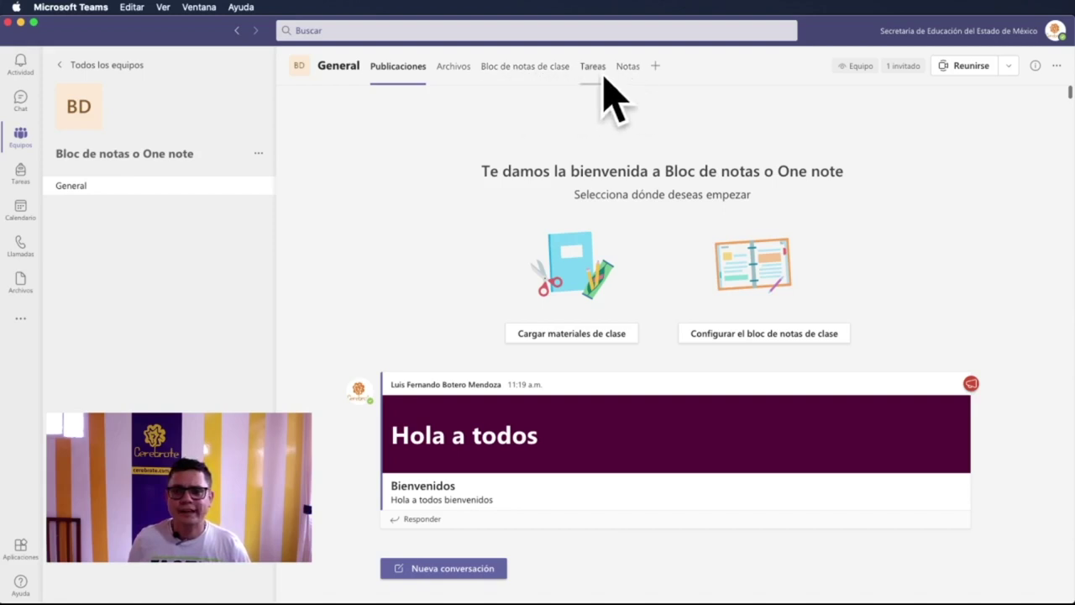
click(516, 67)
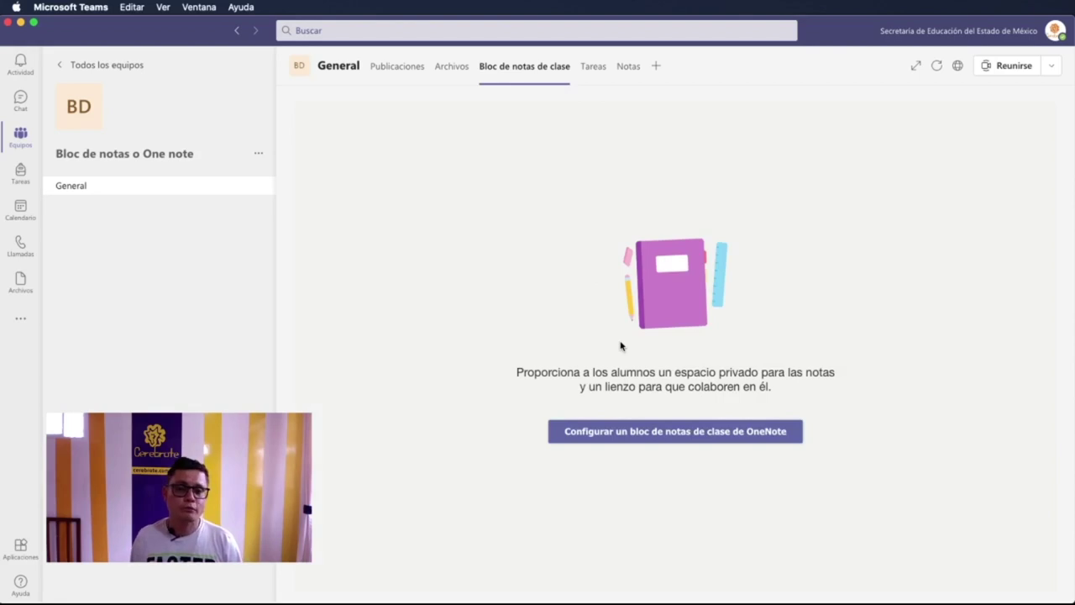
key(super+Tab)
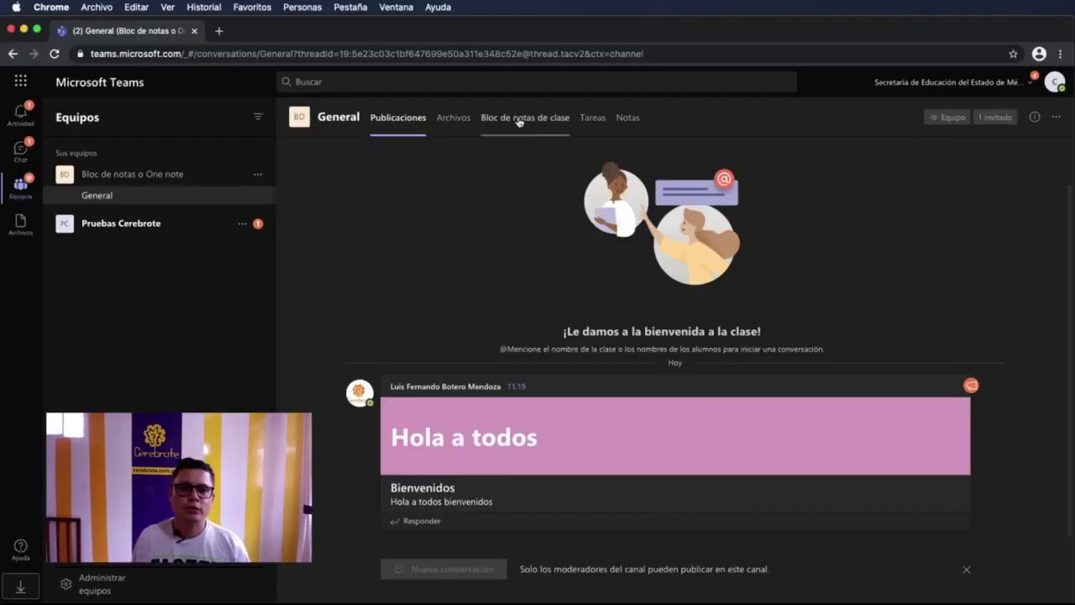
click(518, 121)
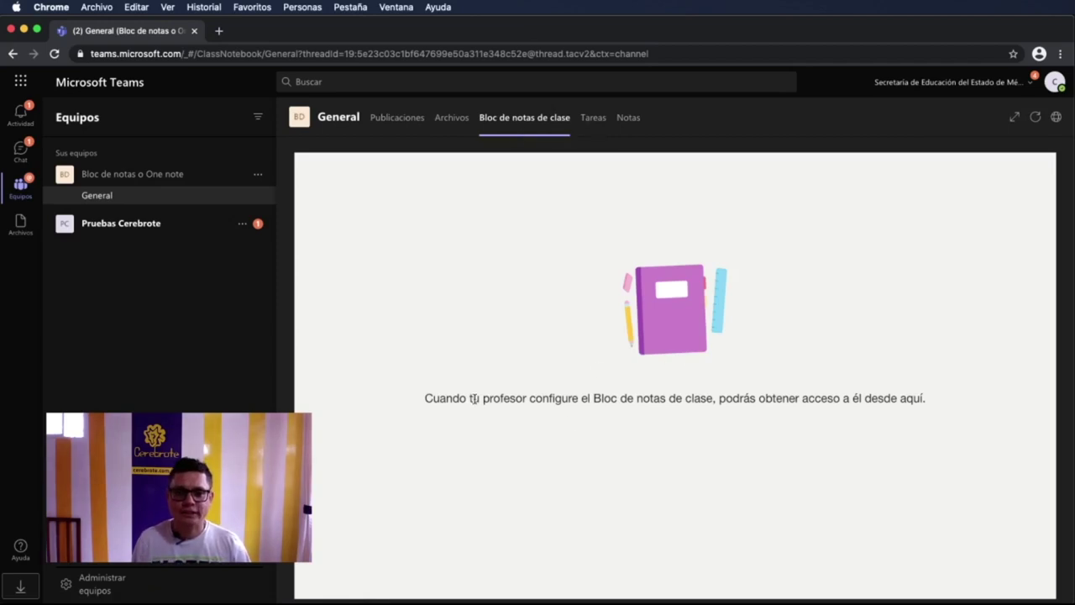
drag(459, 399, 612, 398)
drag(695, 398, 922, 401)
click(785, 415)
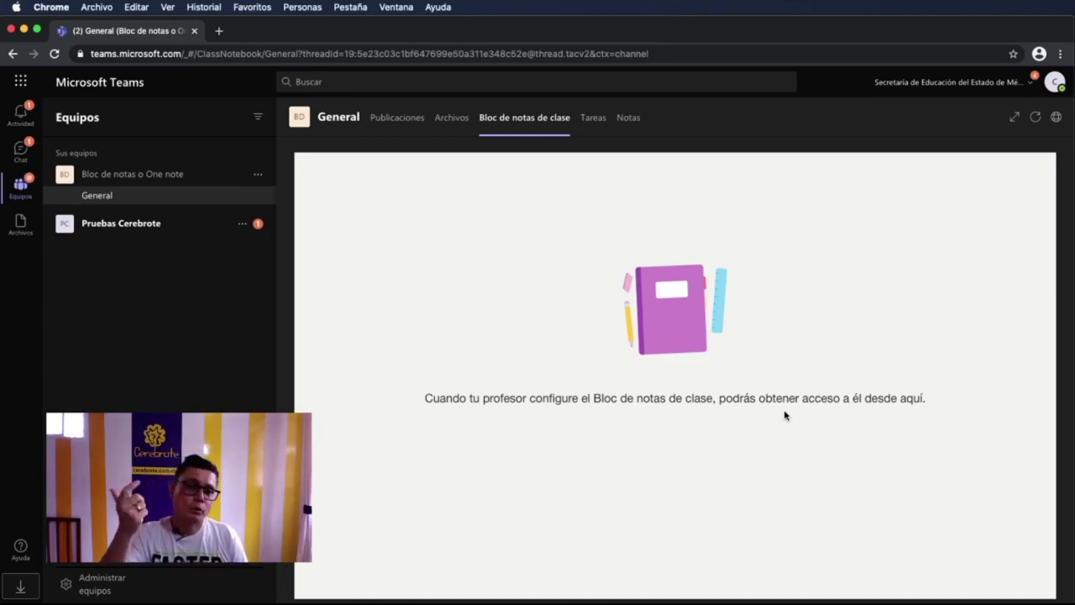
key(super+Tab)
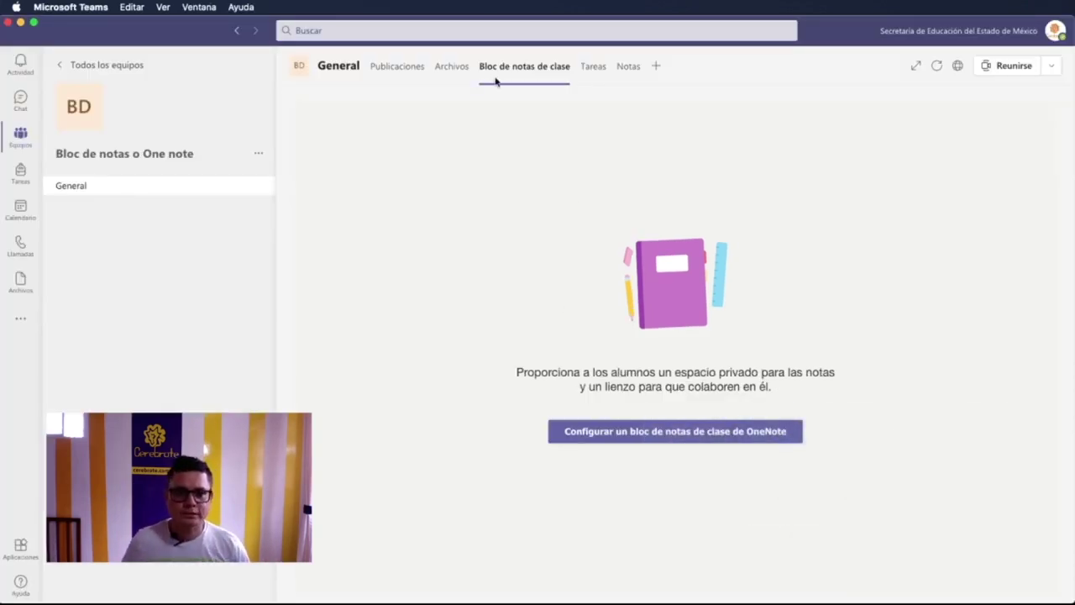
- Open the Bloc de notas o One note team from the list of all teams and go to its class notebook page
click(103, 187)
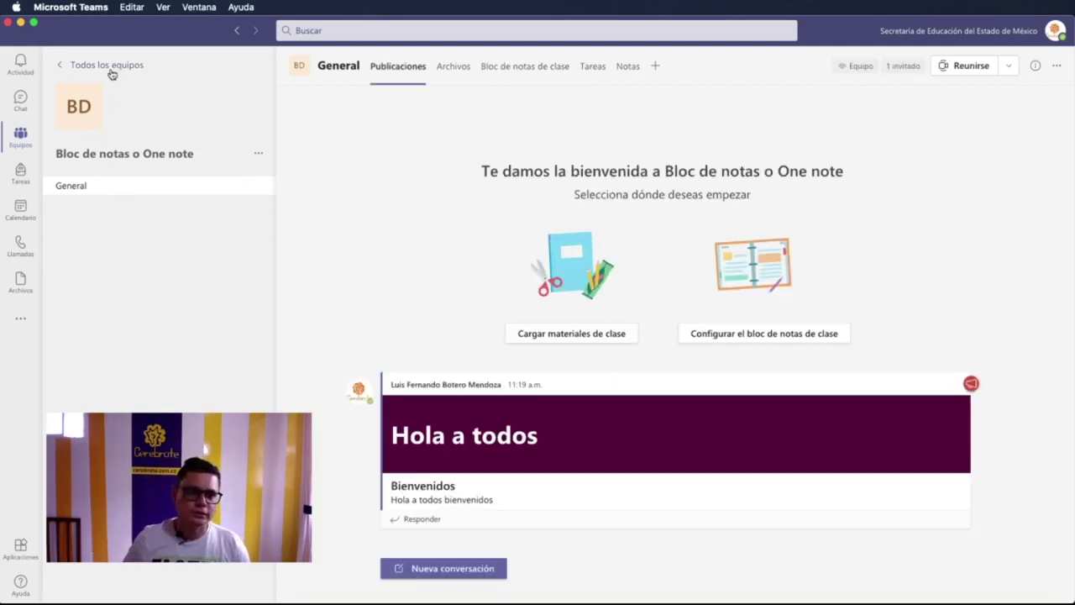
click(108, 65)
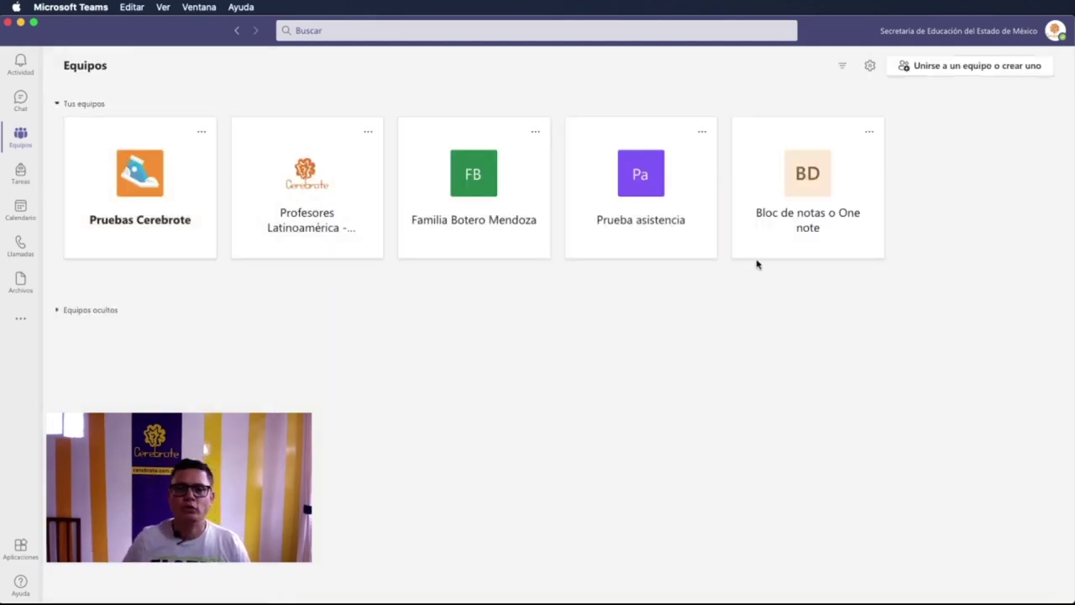
click(828, 224)
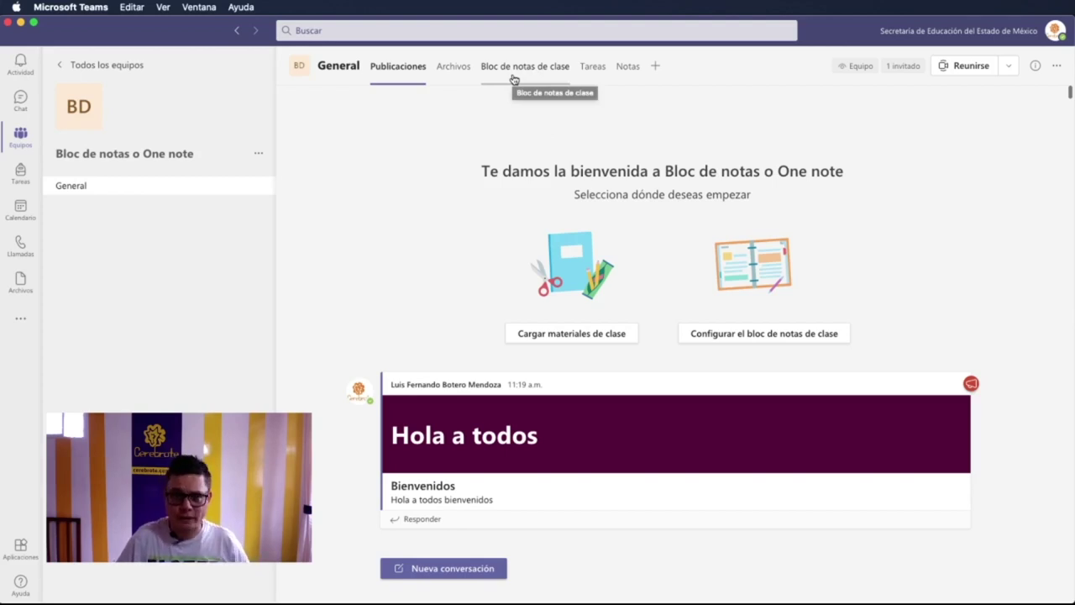
click(514, 78)
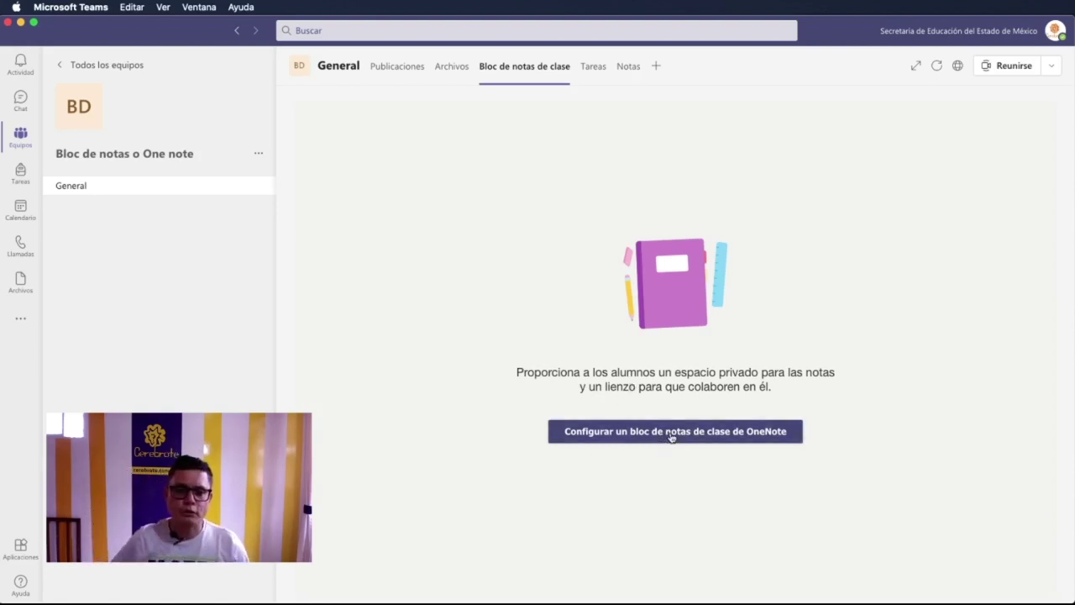
- Start configuring a OneNote class notebook for the team from a blank notebook
click(670, 435)
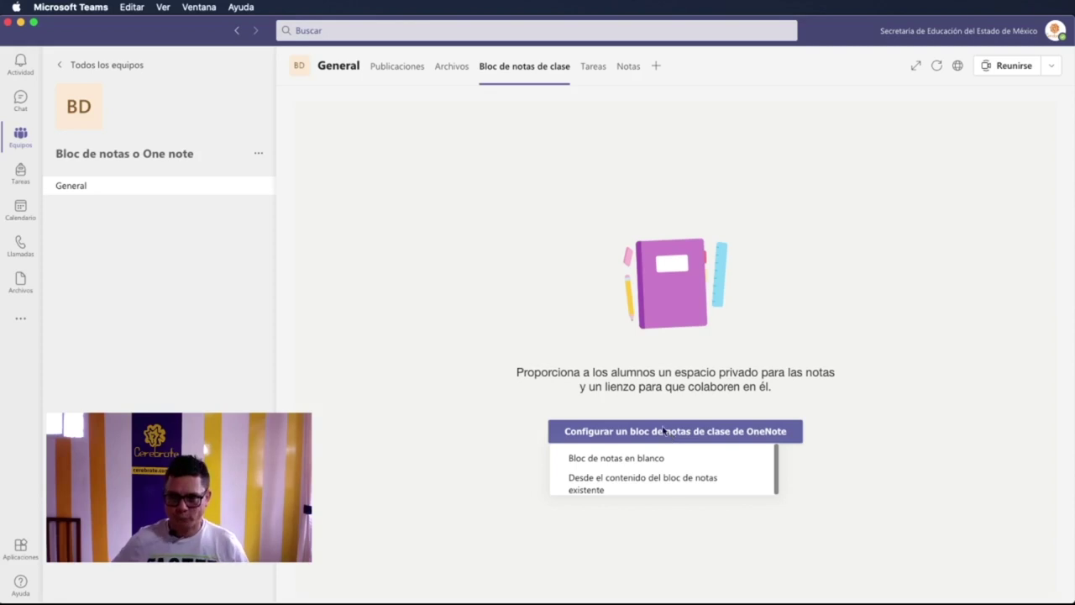
key(super+equal)
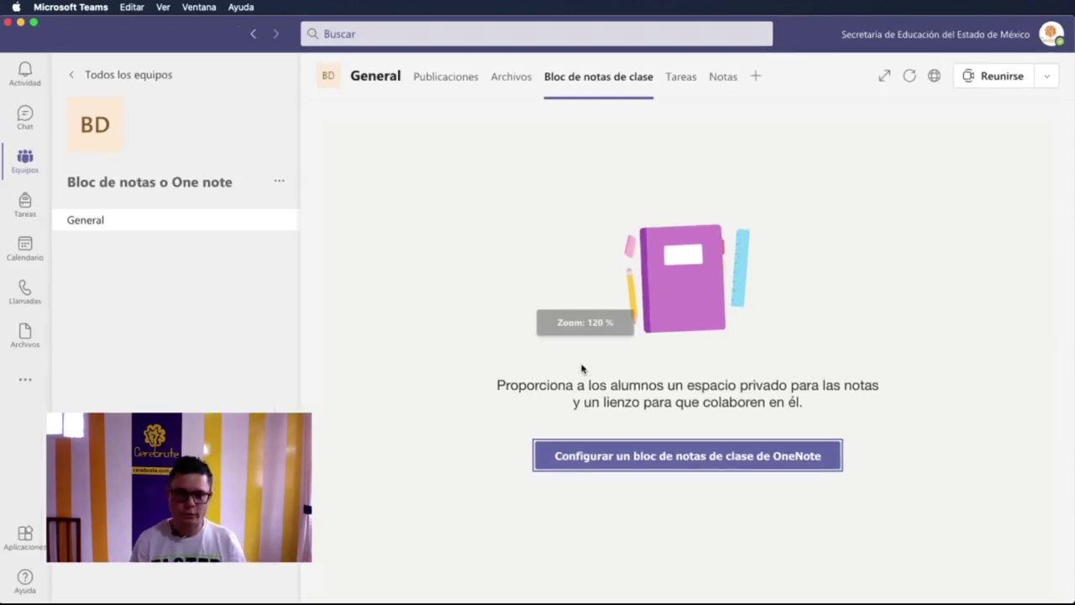
click(722, 466)
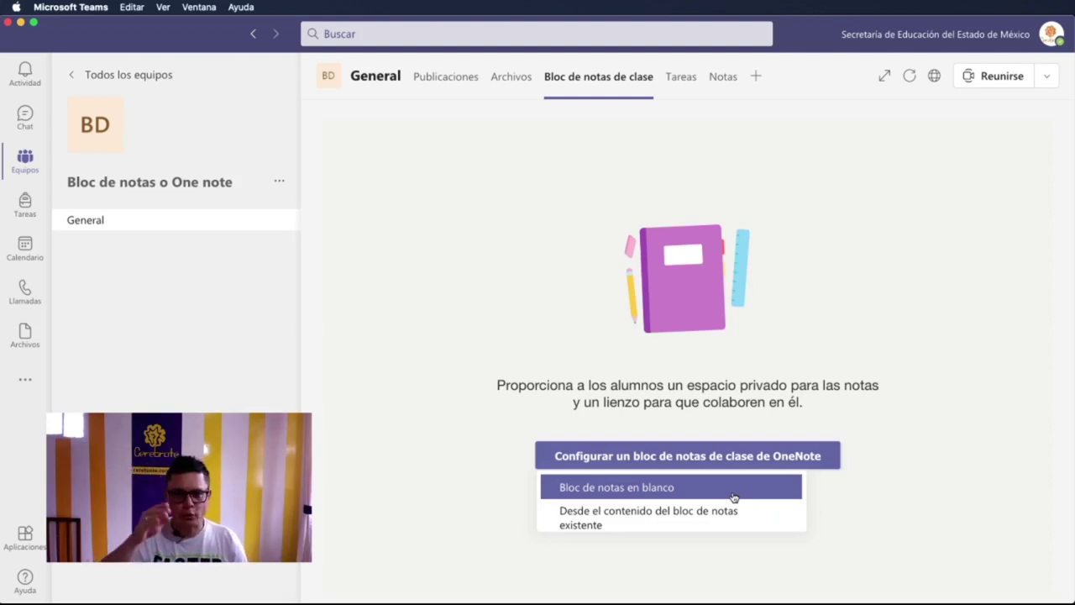
click(733, 497)
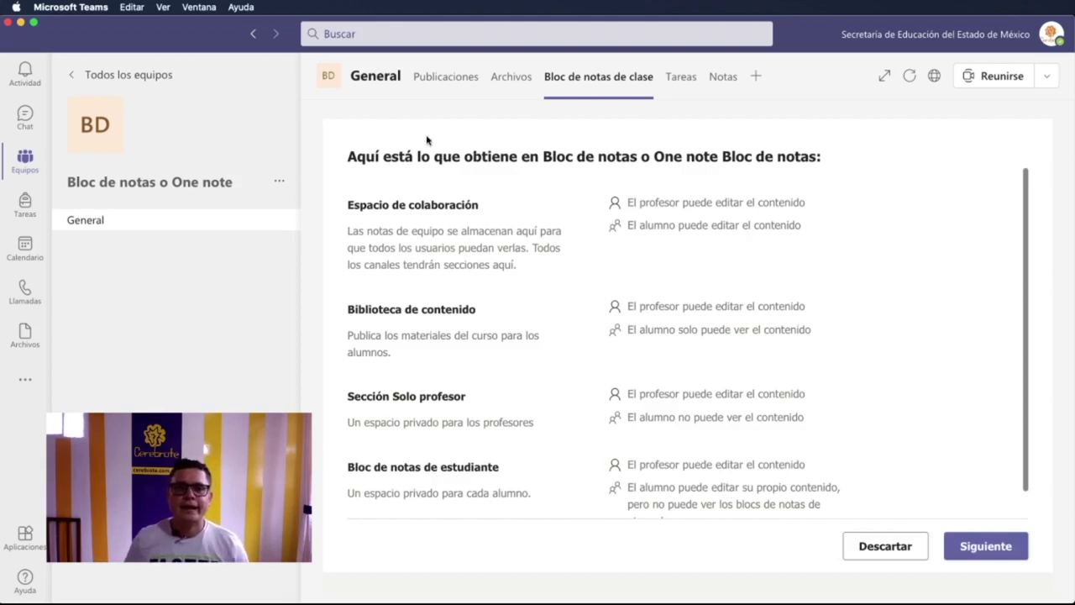
- Review the collaboration, content library, teacher-only and student spaces with their permissions, and continue to the setup of each student's private sections
drag(509, 156, 817, 167)
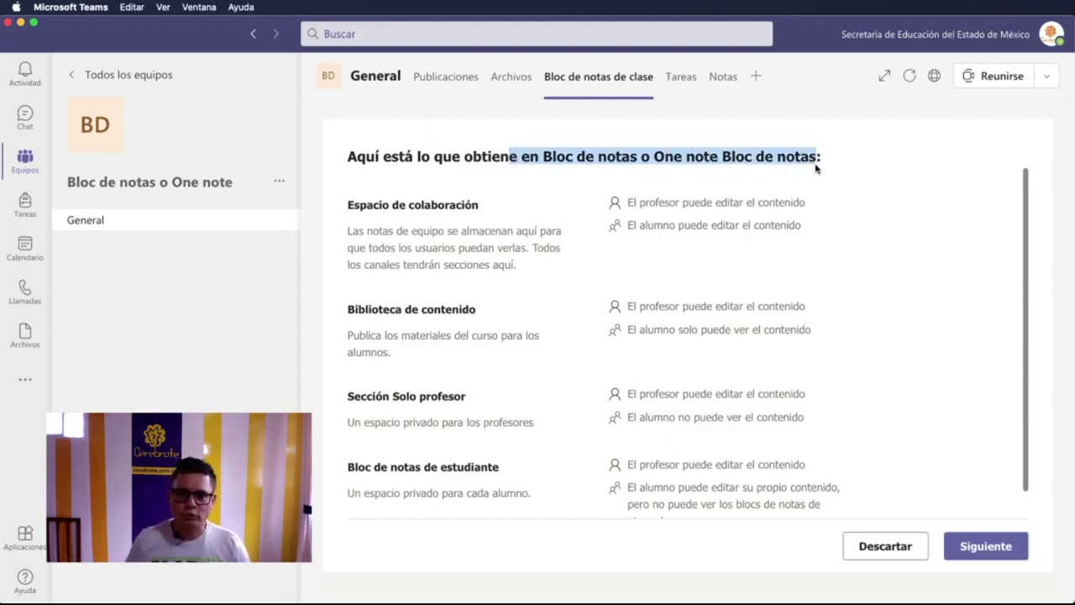
click(605, 157)
drag(543, 157, 719, 159)
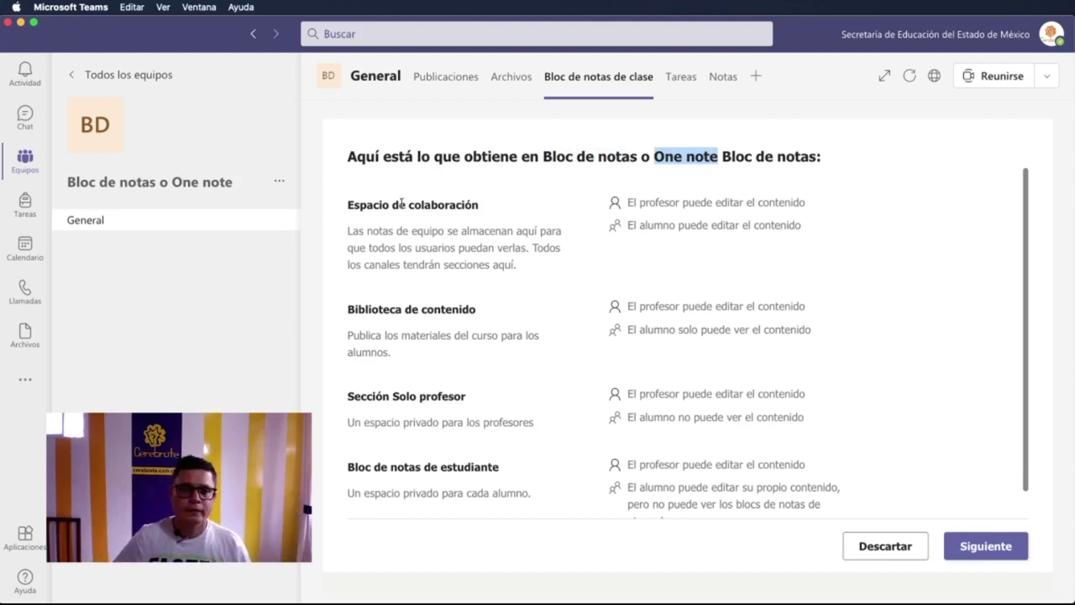
triple_click(376, 206)
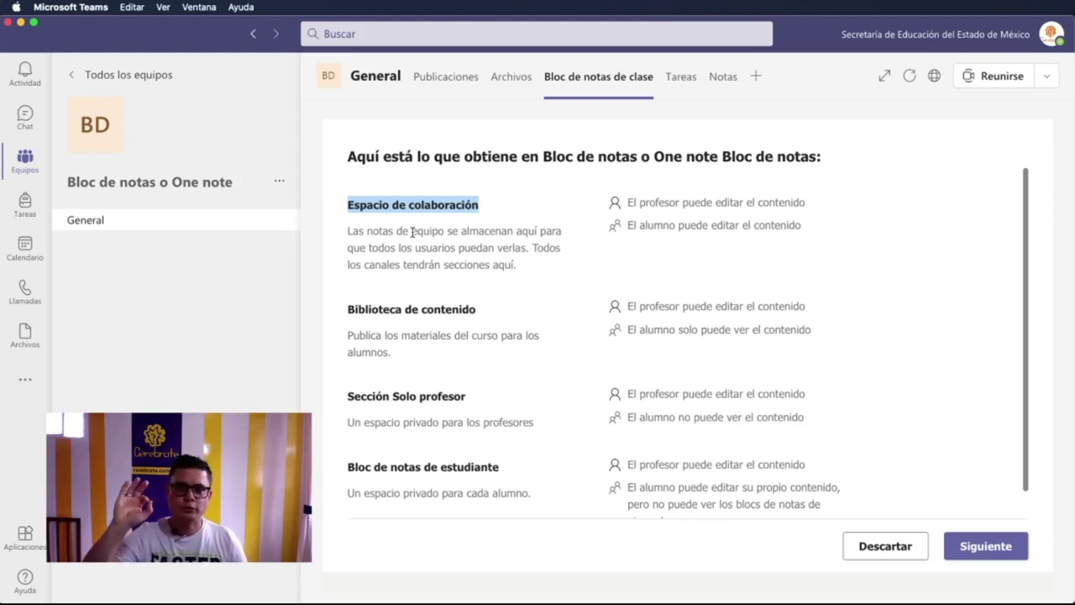
scroll(411, 231, down, 1)
triple_click(371, 282)
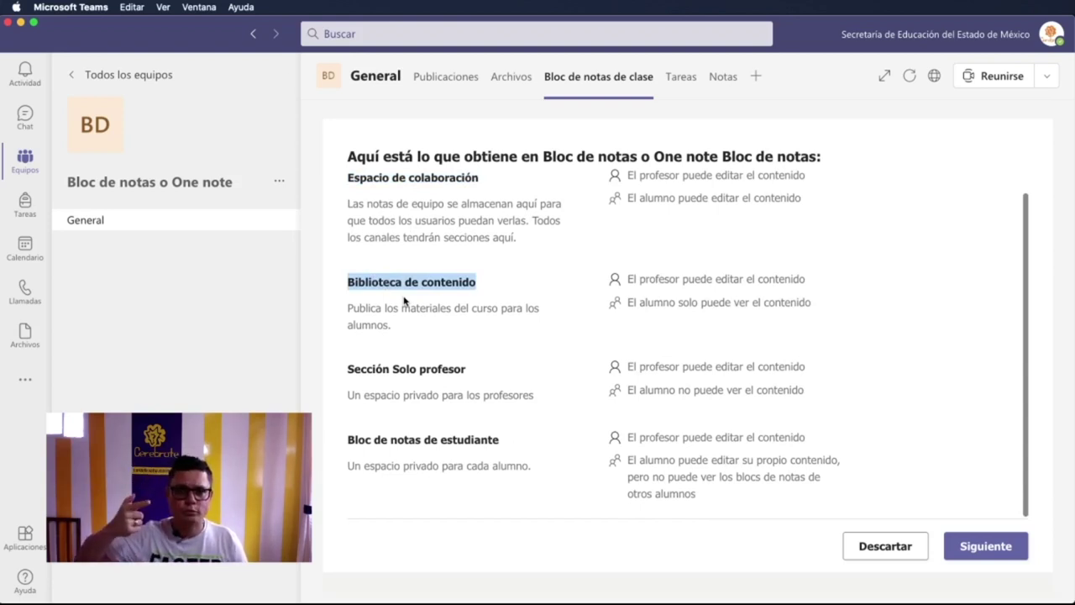
triple_click(382, 369)
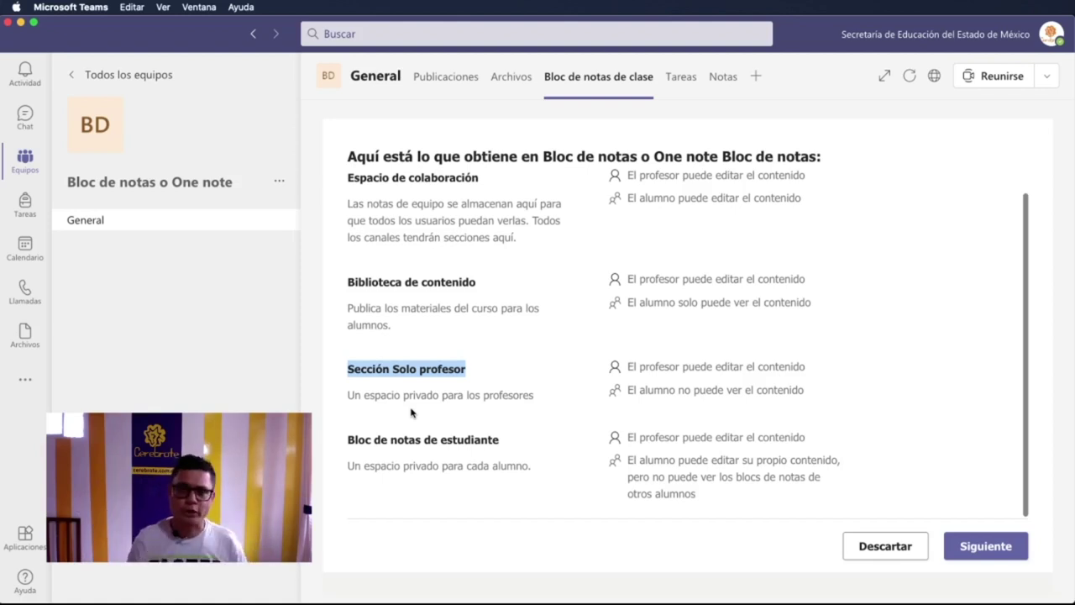
triple_click(409, 442)
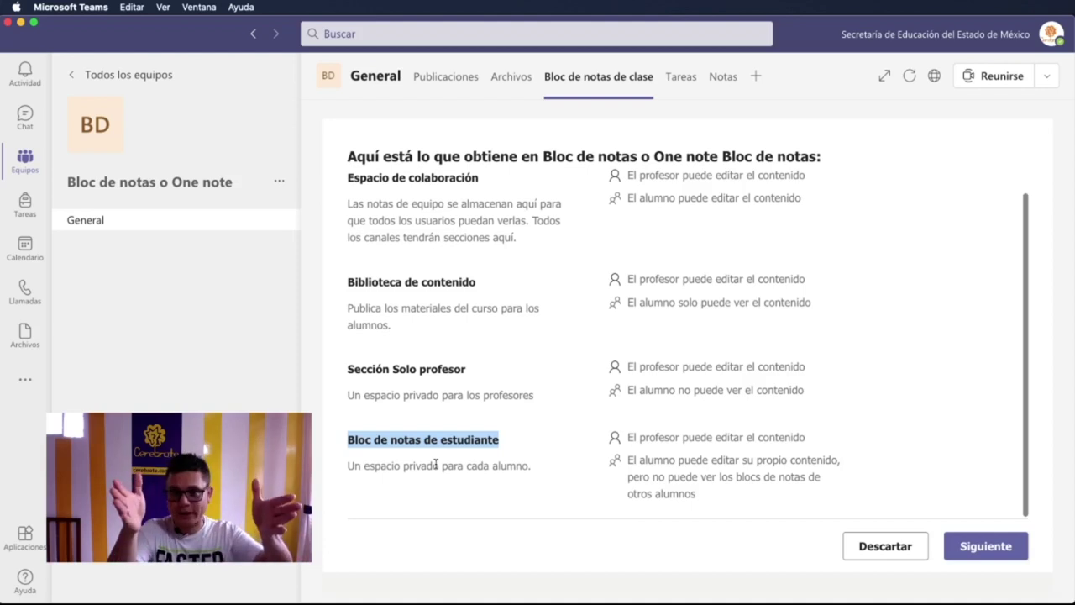
scroll(639, 375, up, 1)
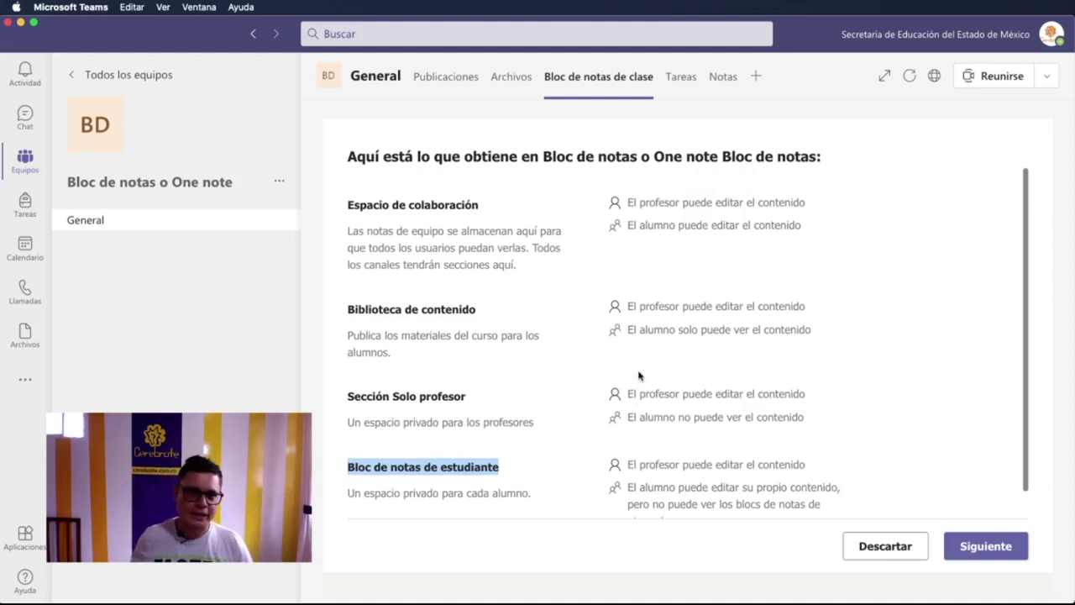
scroll(639, 374, down, 1)
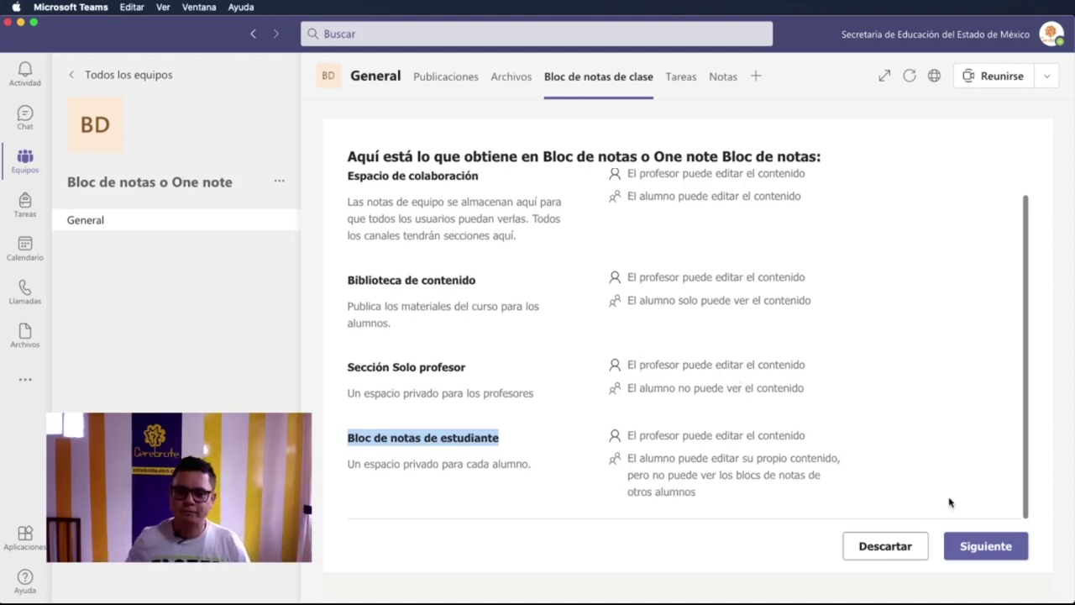
click(972, 546)
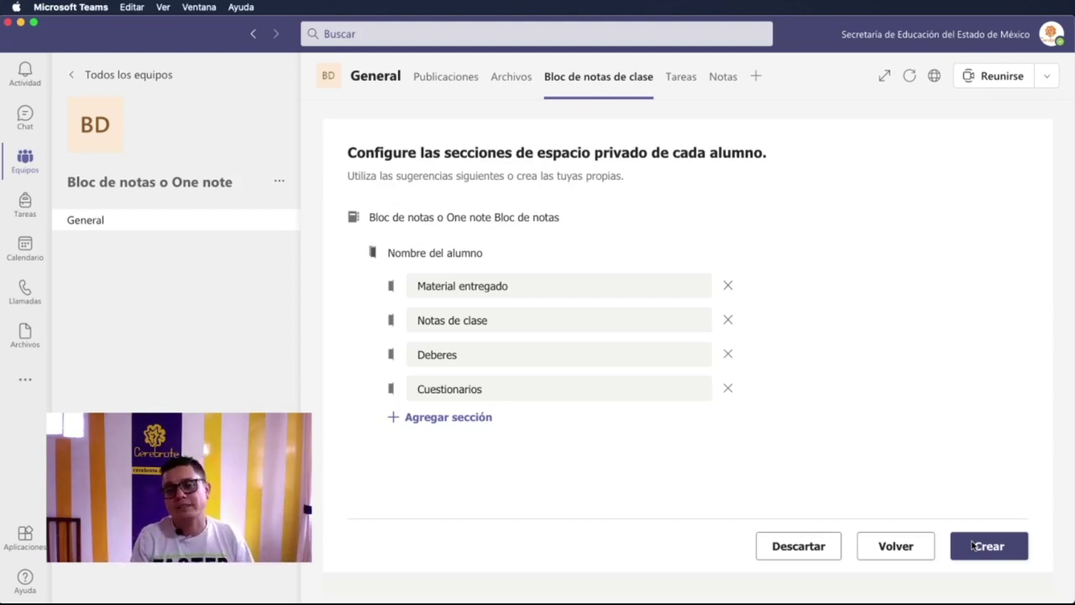
- Rename the Deberes section of each student's private space as Tareas and create the class notebook
click(490, 360)
key(super+a)
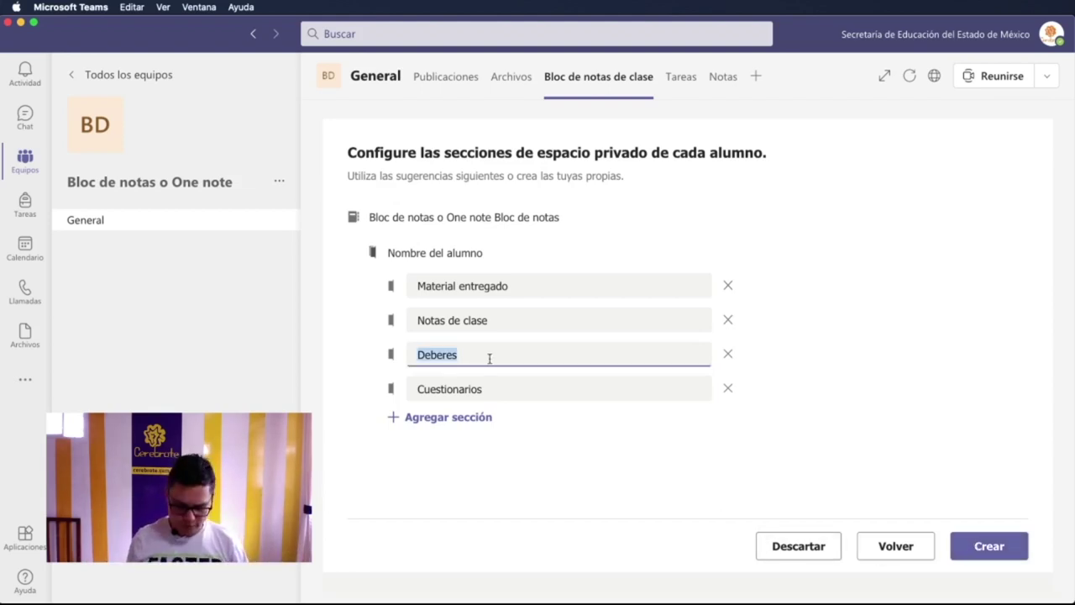
text(Tareas)
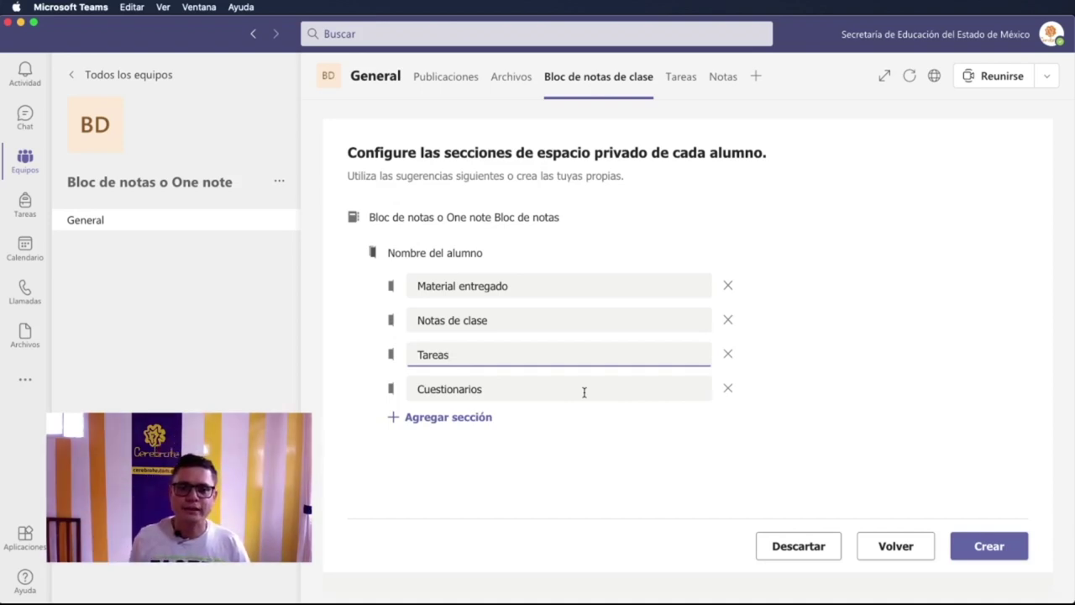
click(392, 286)
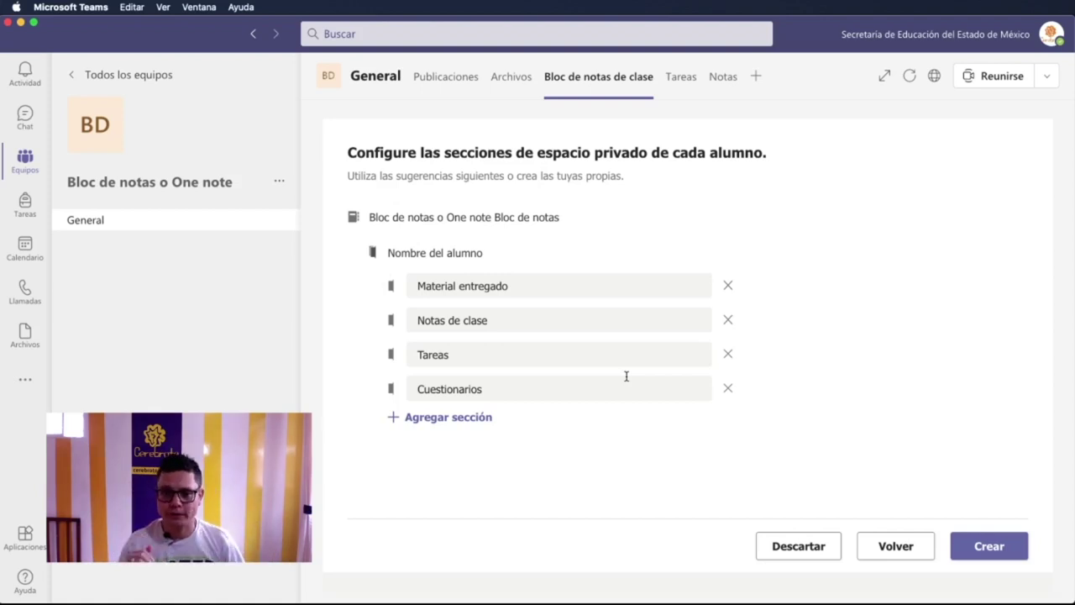
click(999, 557)
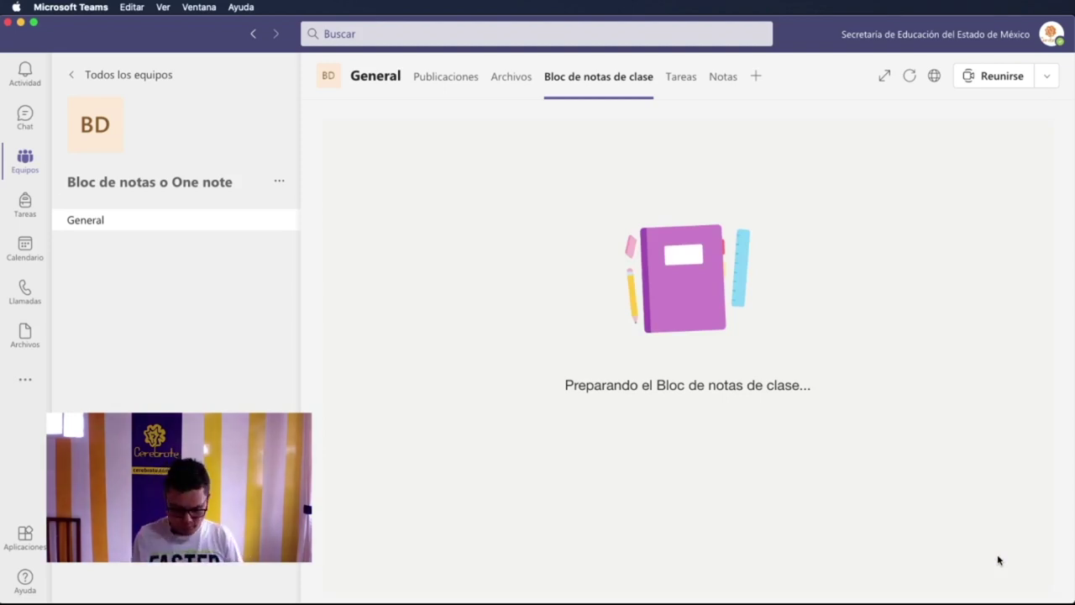
- Switch to the student's session in Chrome, open the General channel's posts, and return to the teacher's Teams app
key(super+Tab)
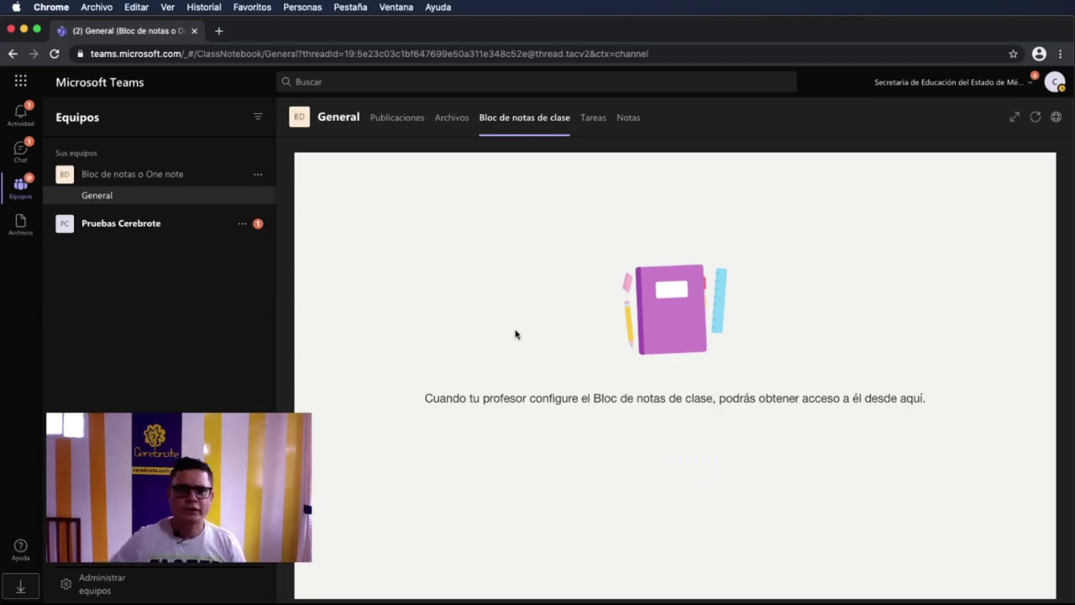
click(400, 126)
key(super+Tab)
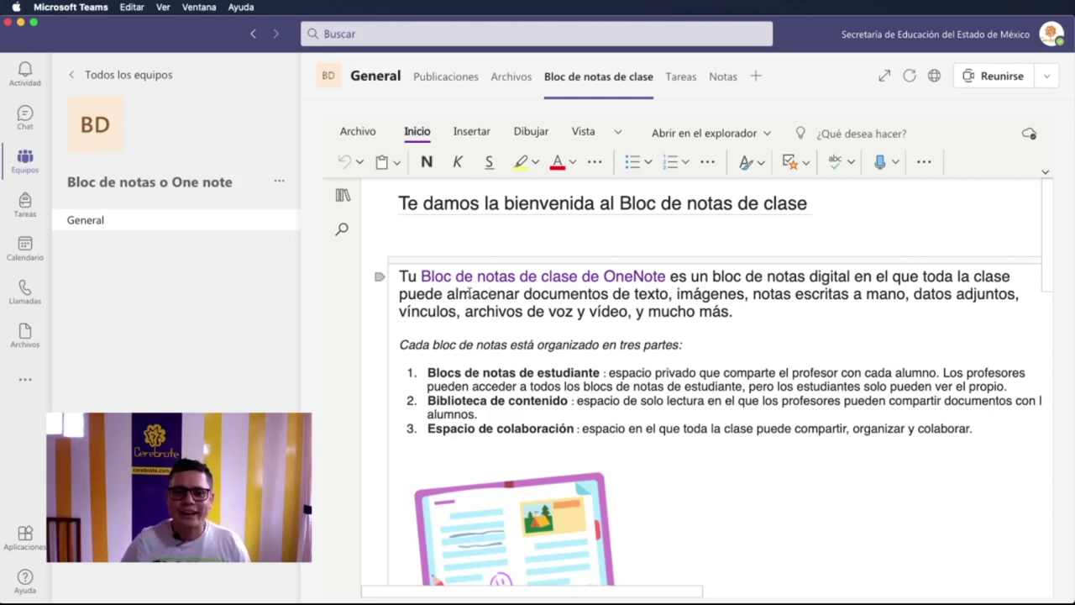
- Read through the class notebook's welcome page, covering the supported content types, the three notebook parts and the tips for teams
drag(531, 294, 661, 293)
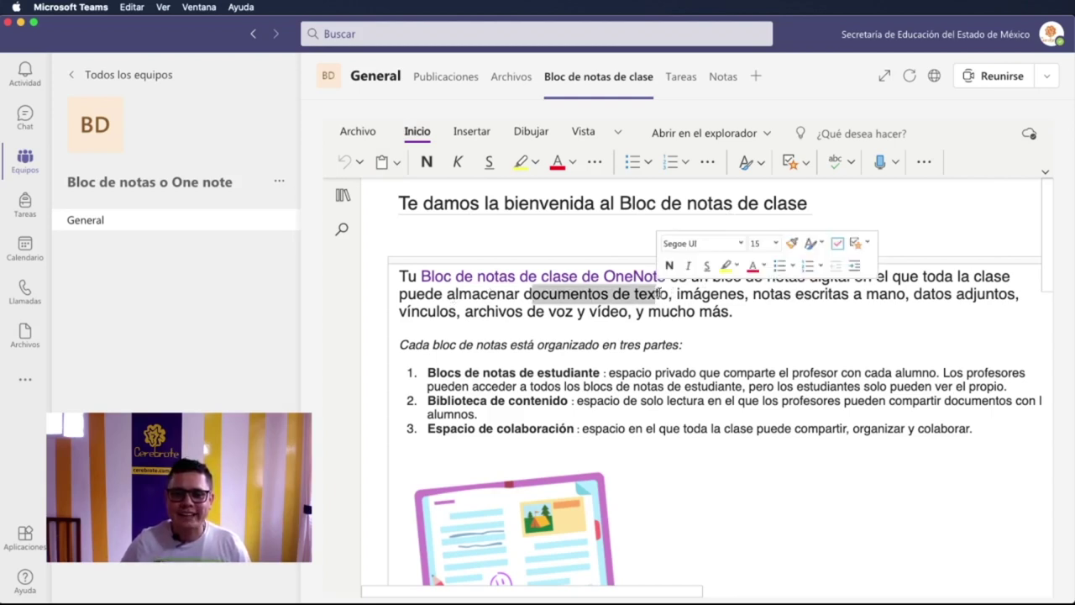
double_click(710, 293)
click(783, 294)
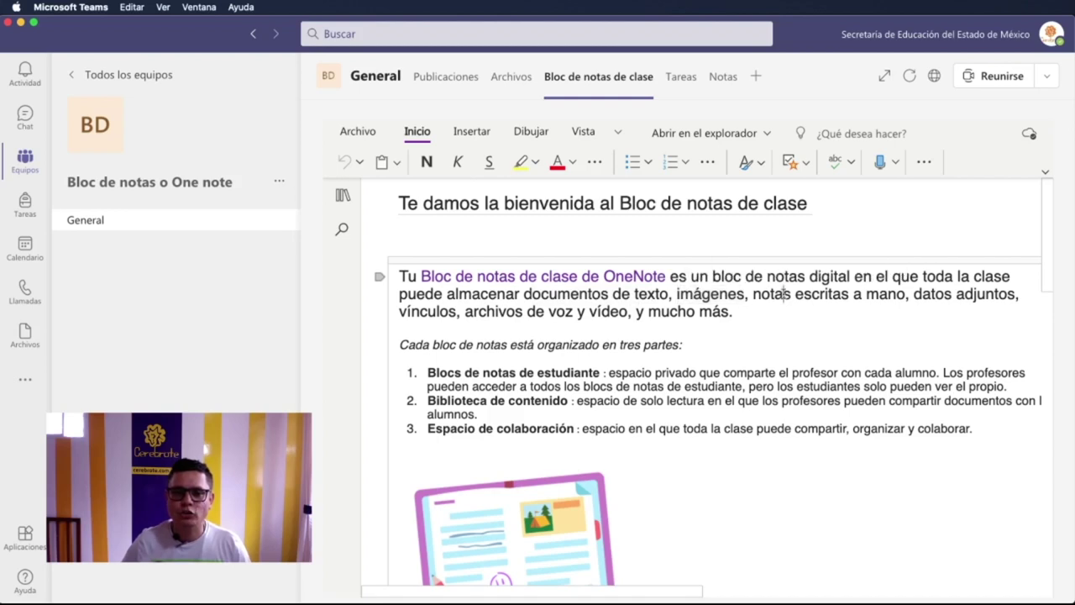
double_click(885, 294)
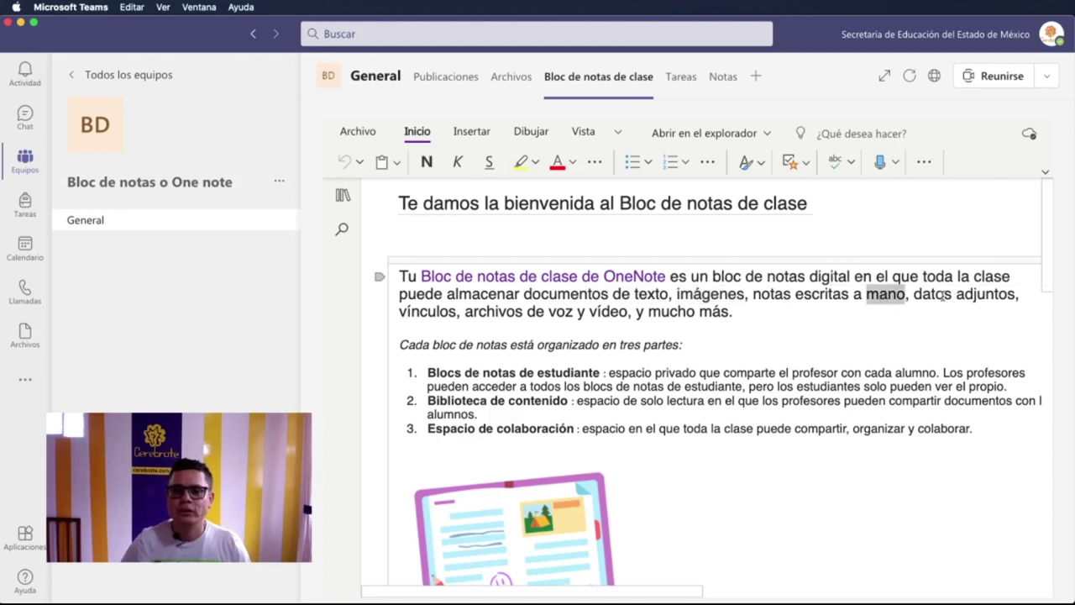
click(944, 293)
click(411, 325)
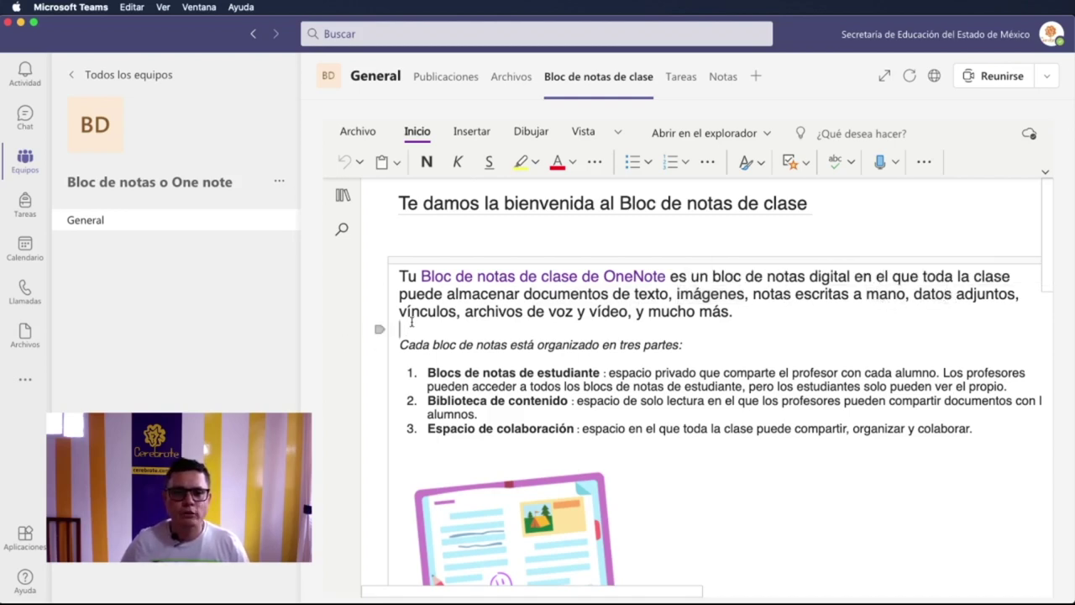
double_click(496, 310)
double_click(606, 311)
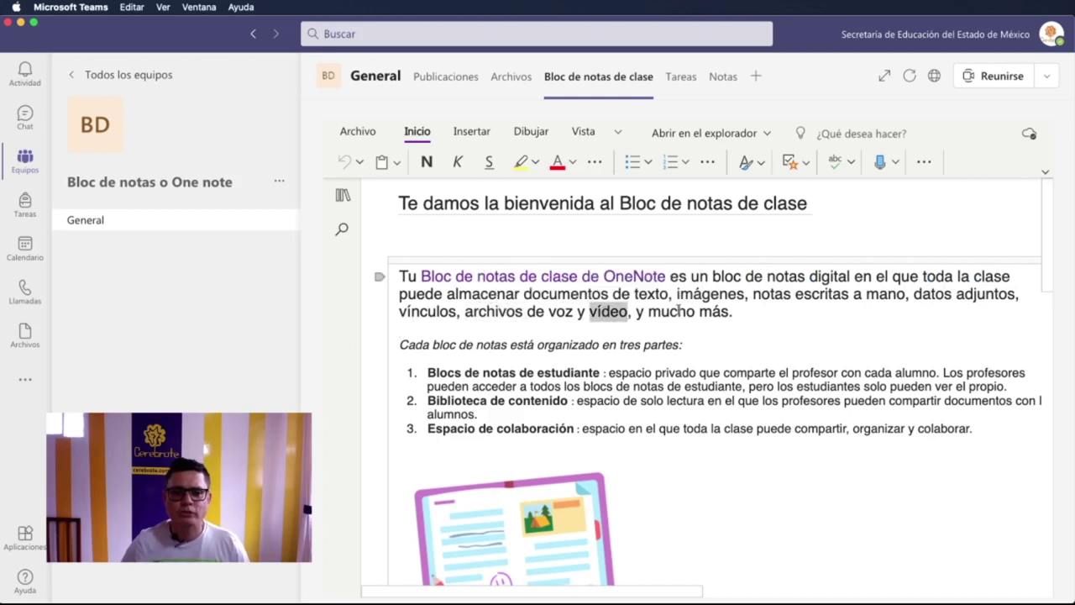
double_click(677, 310)
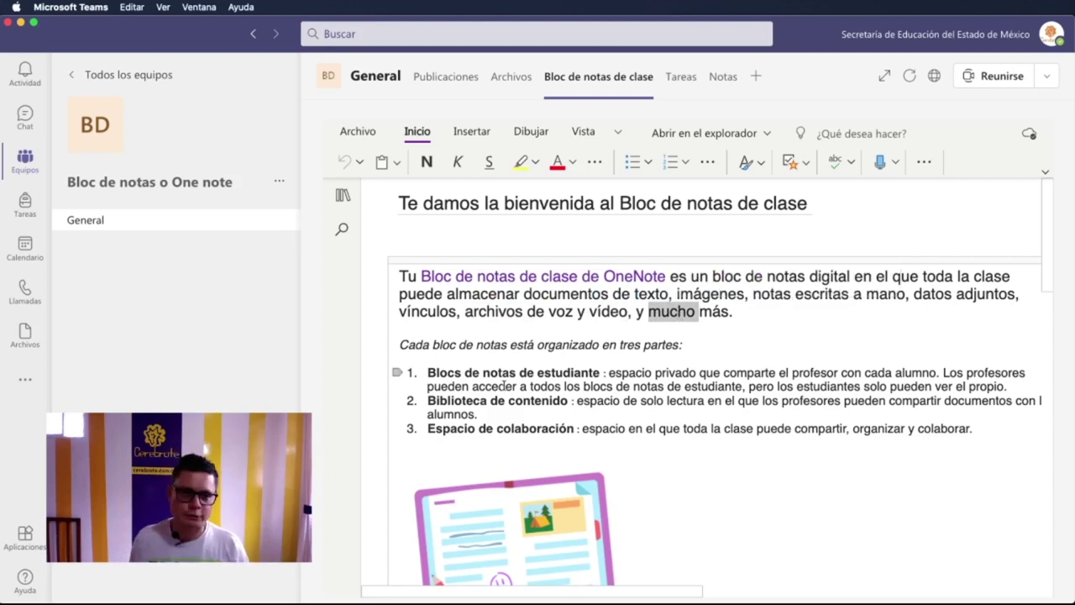
click(504, 385)
scroll(544, 374, down, 2)
scroll(544, 374, down, 10)
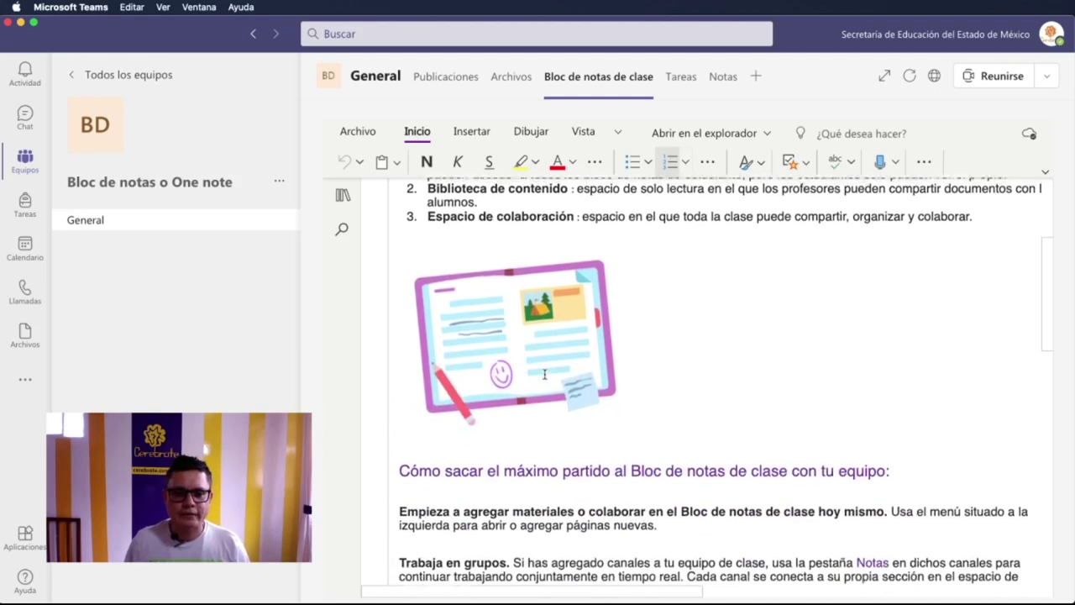
scroll(545, 375, up, 4)
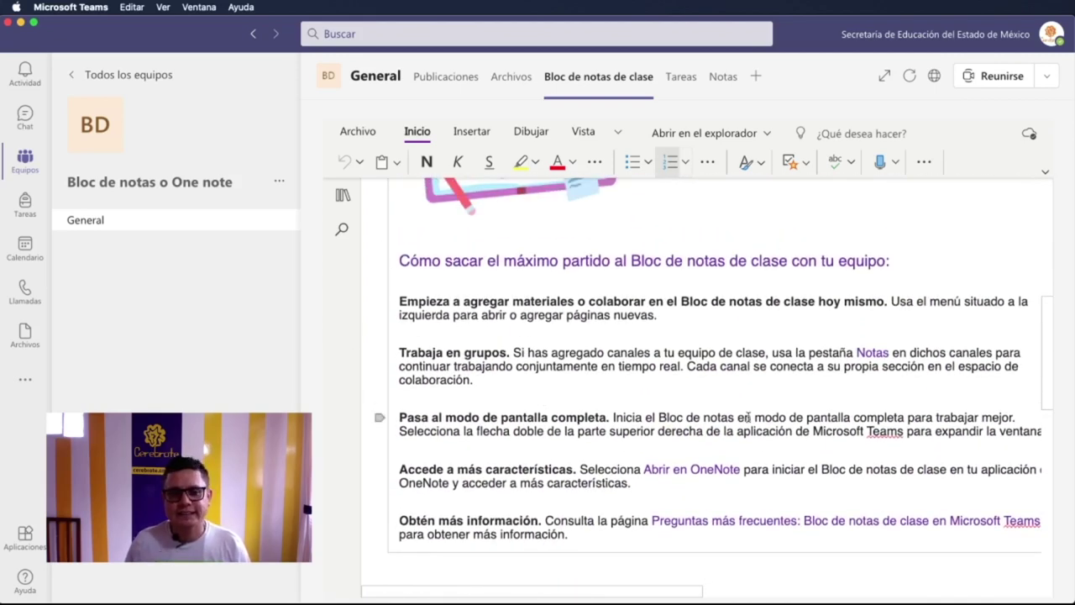
- View the General channel's posts and reopen the class notebook page from there
click(420, 76)
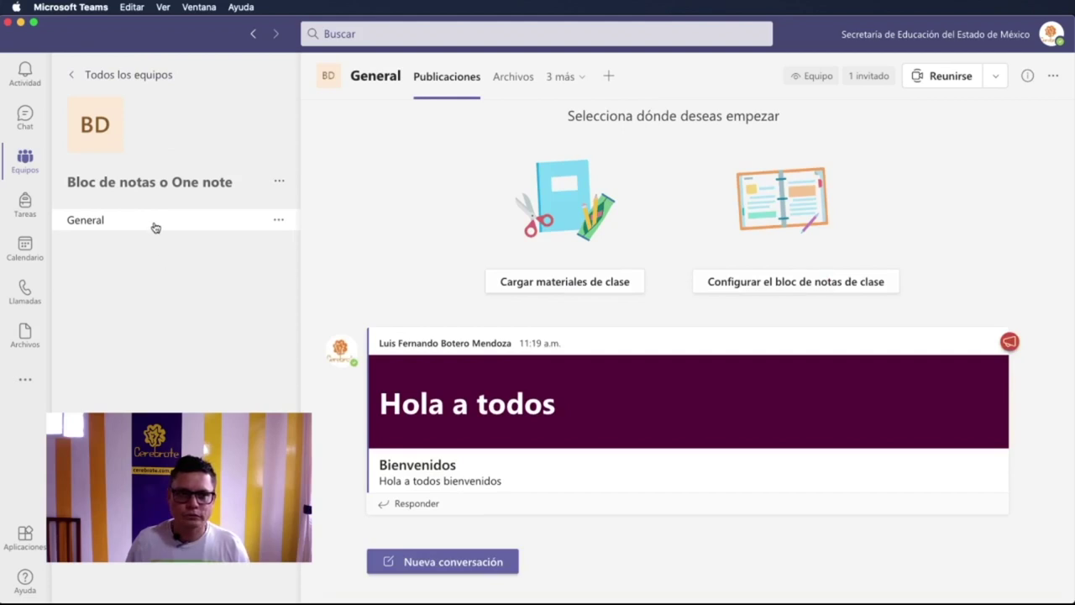
click(575, 81)
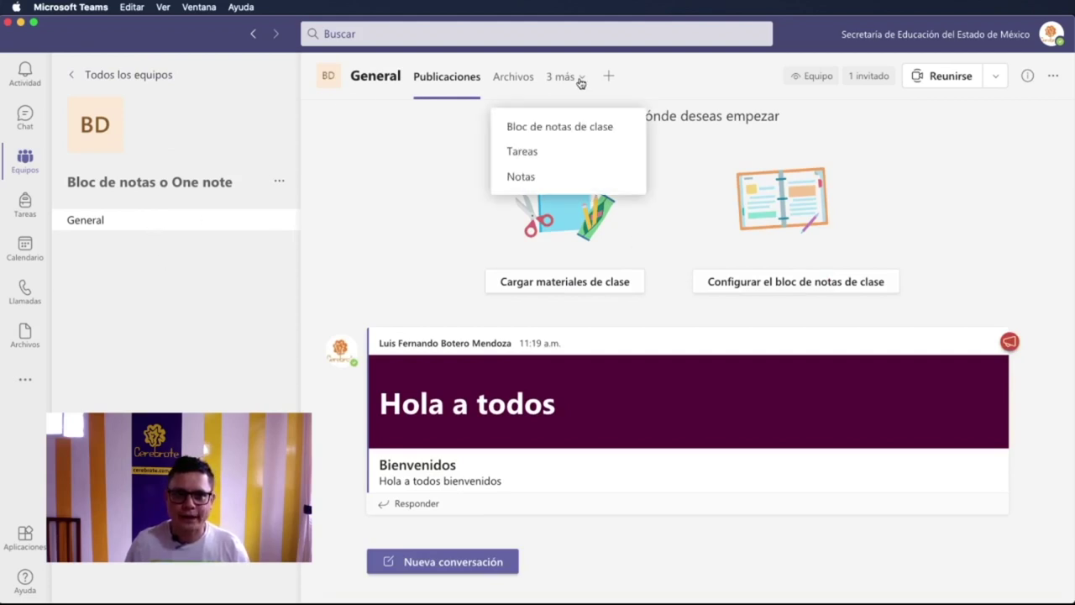
click(560, 126)
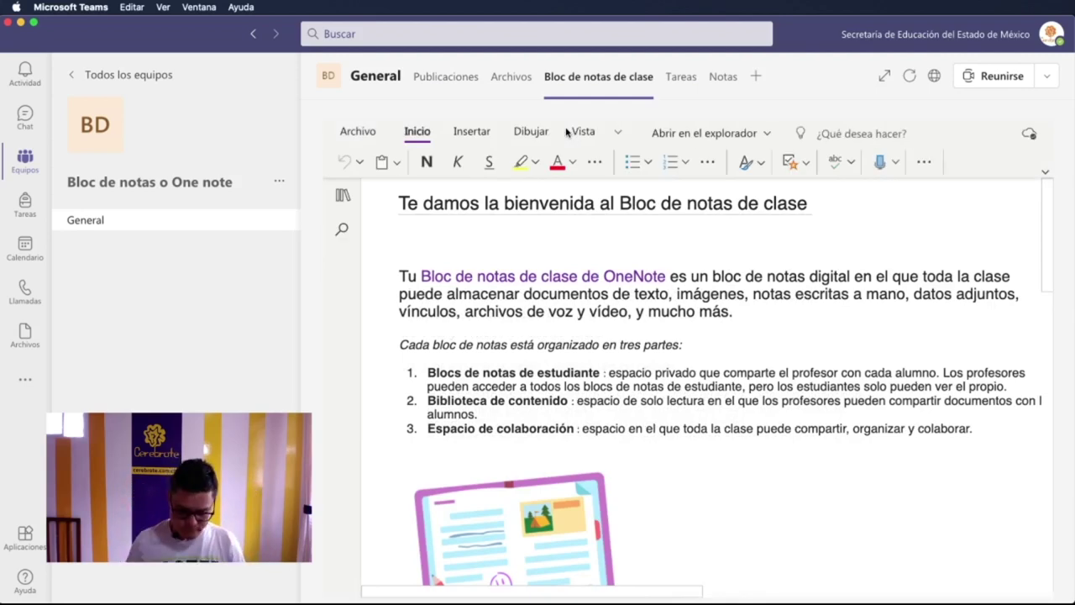
- Switch to the student's session in Chrome and open the General channel's class notebook page in an enlarged view
key(super+Tab)
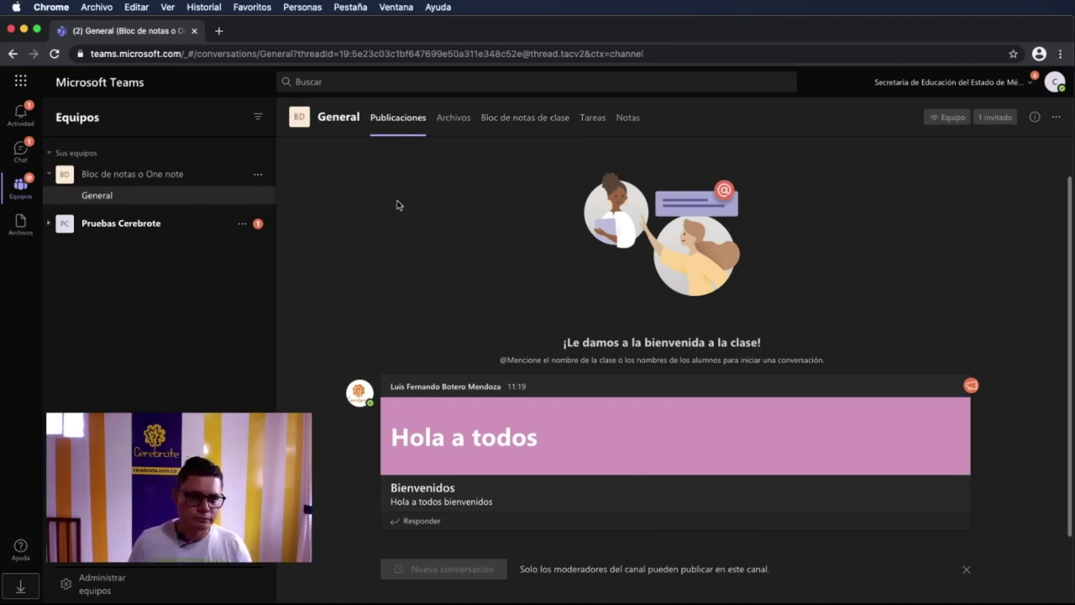
click(546, 119)
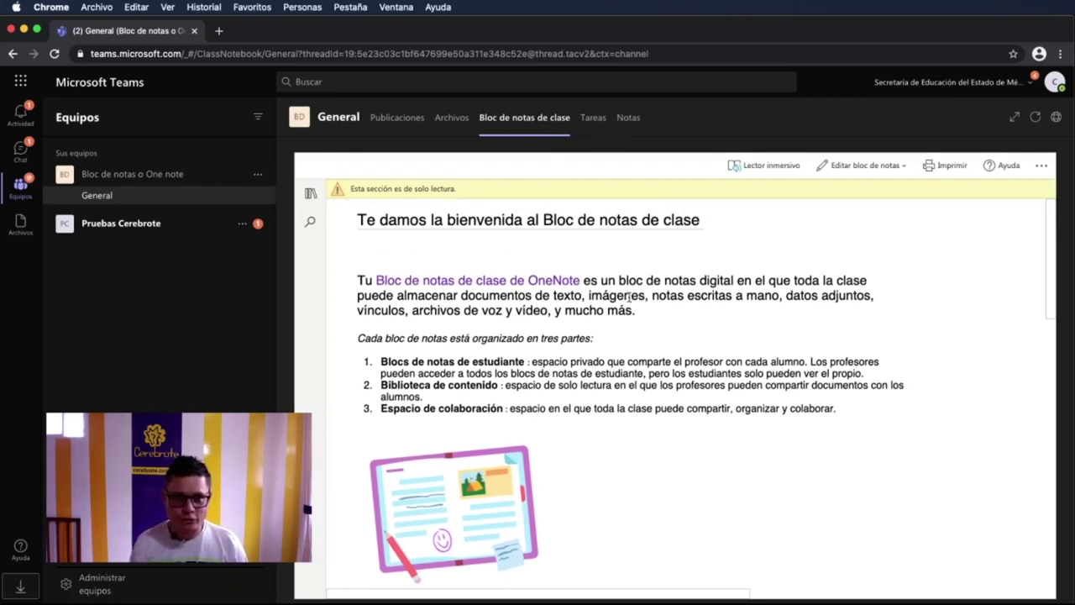
key(super+plus)
key(super+plus)
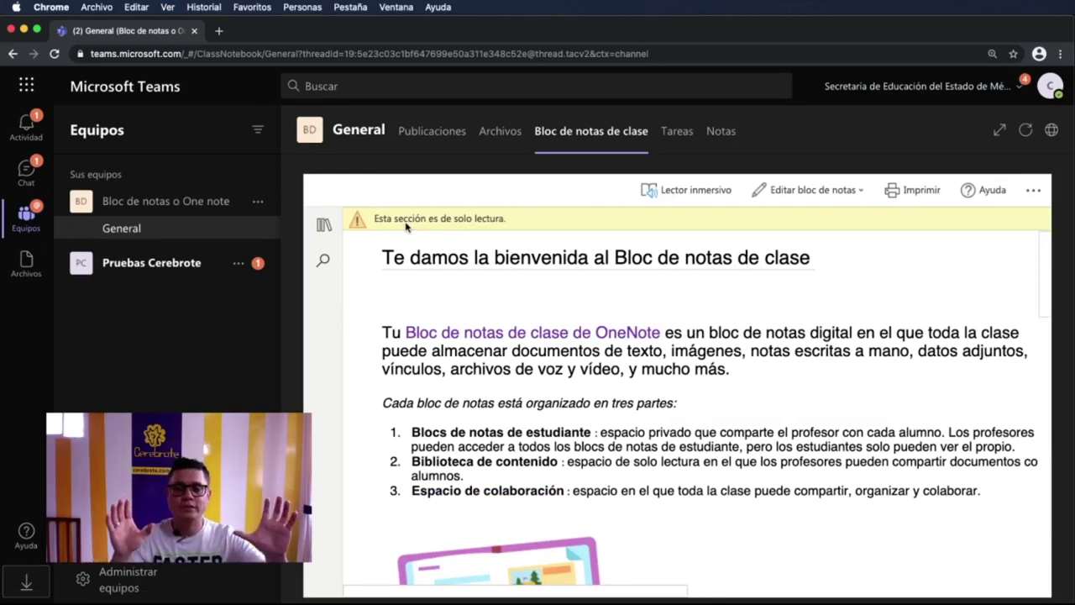
- Read the student's copy of the welcome page, including the advice on adding pages and working in groups
scroll(617, 344, down, 5)
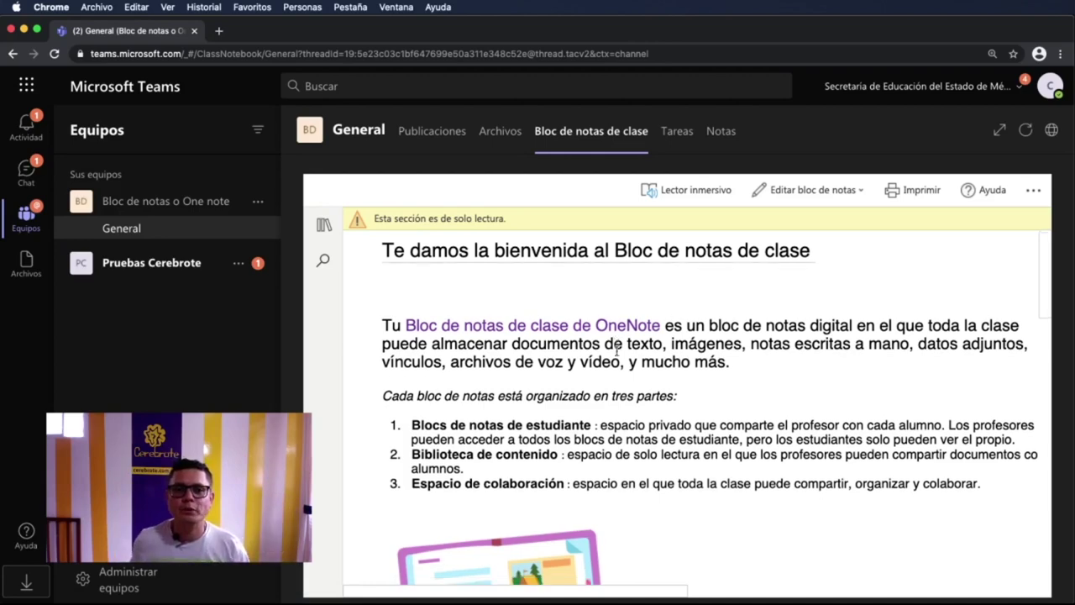
scroll(616, 355, down, 2)
drag(571, 340, 685, 363)
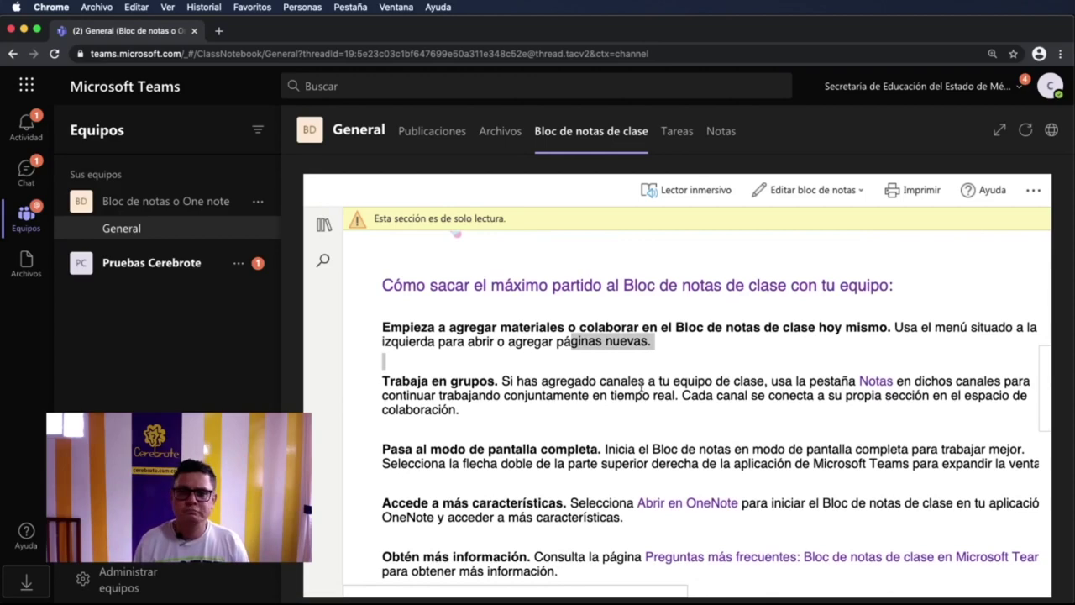
double_click(631, 383)
click(632, 383)
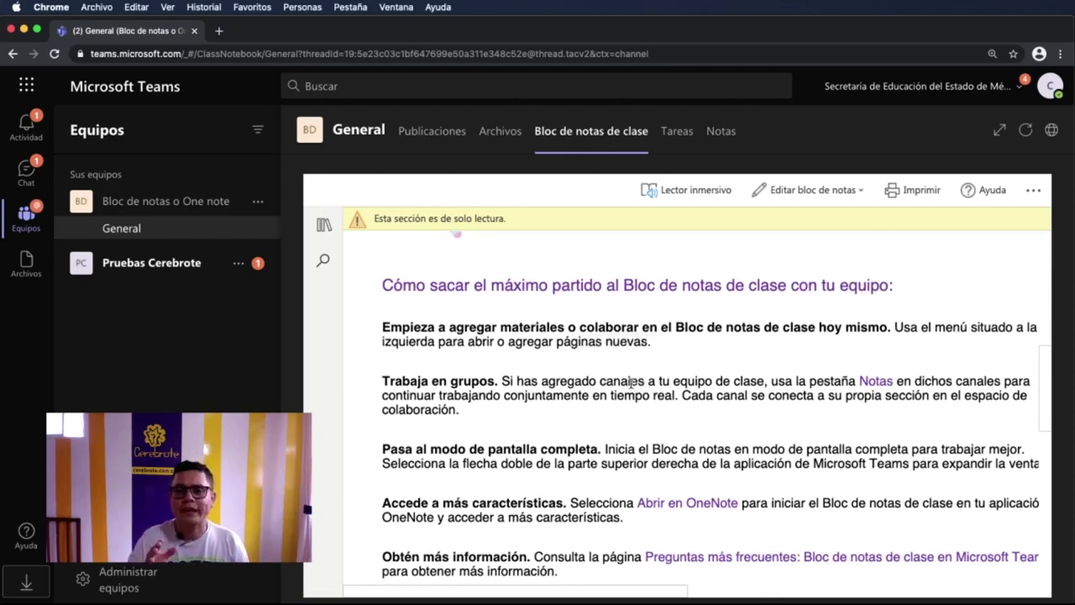
scroll(631, 383, up, 7)
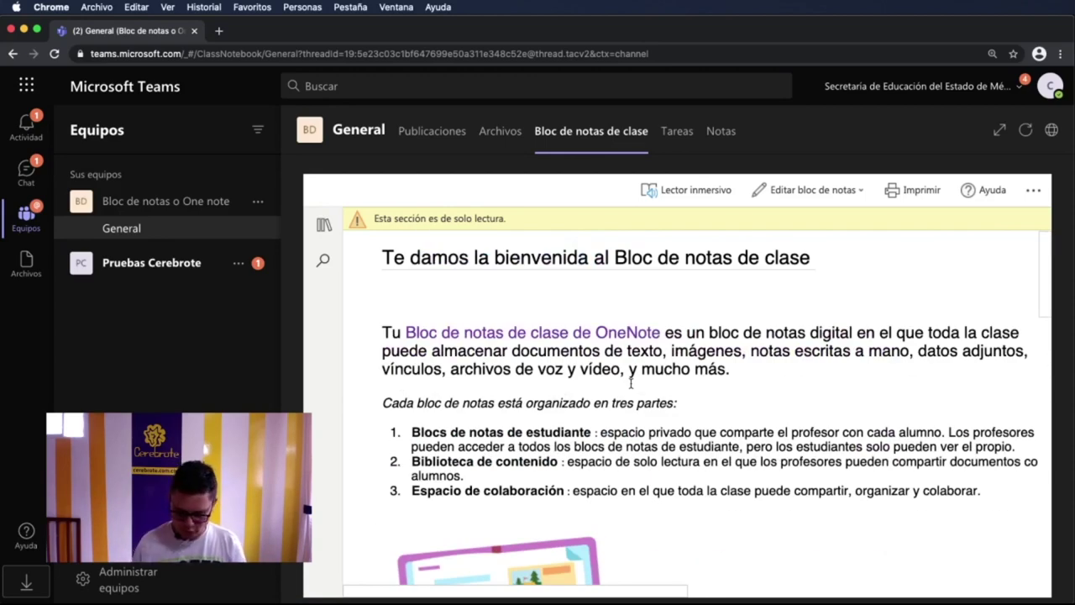
key(super+minus)
key(super+minus)
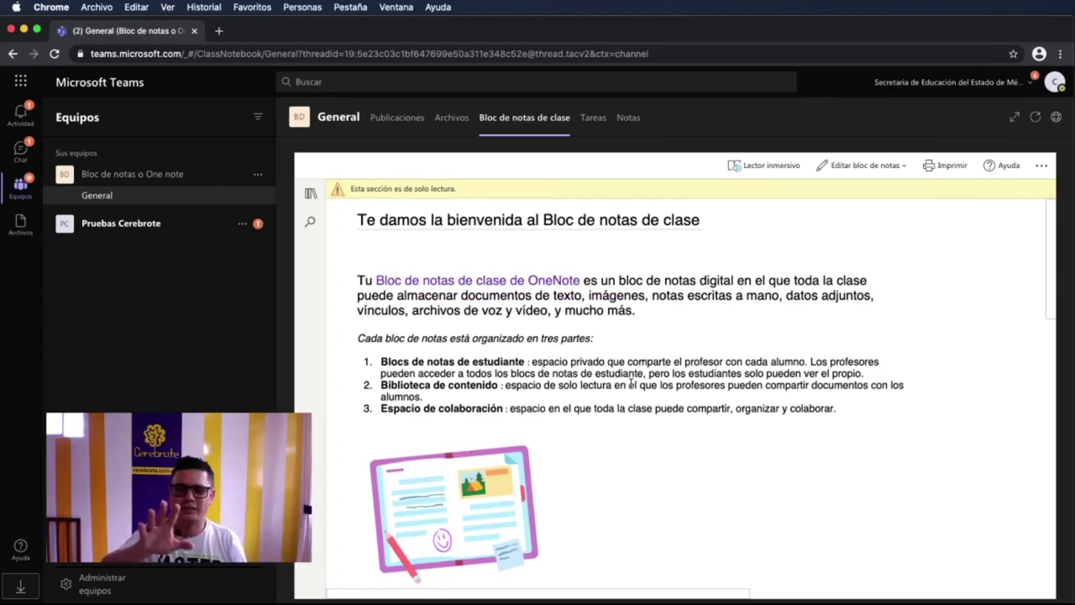
- In the teacher's Teams app, bold "mos la bienvenida al Bloc" in the welcome page title and highlight "Bloc de notas" in yellow
key(super+Tab)
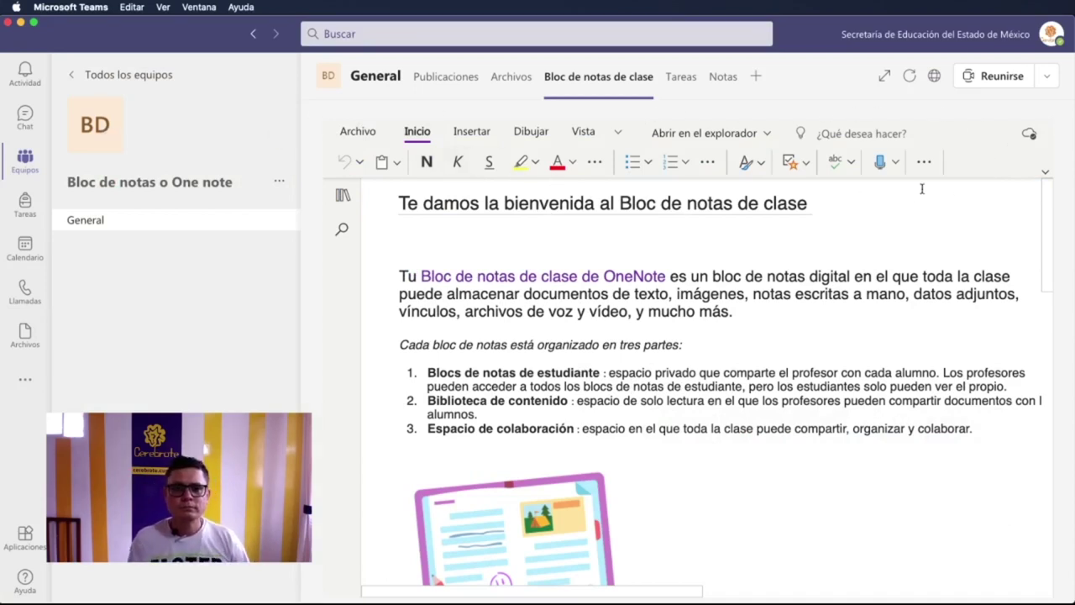
drag(444, 207, 660, 210)
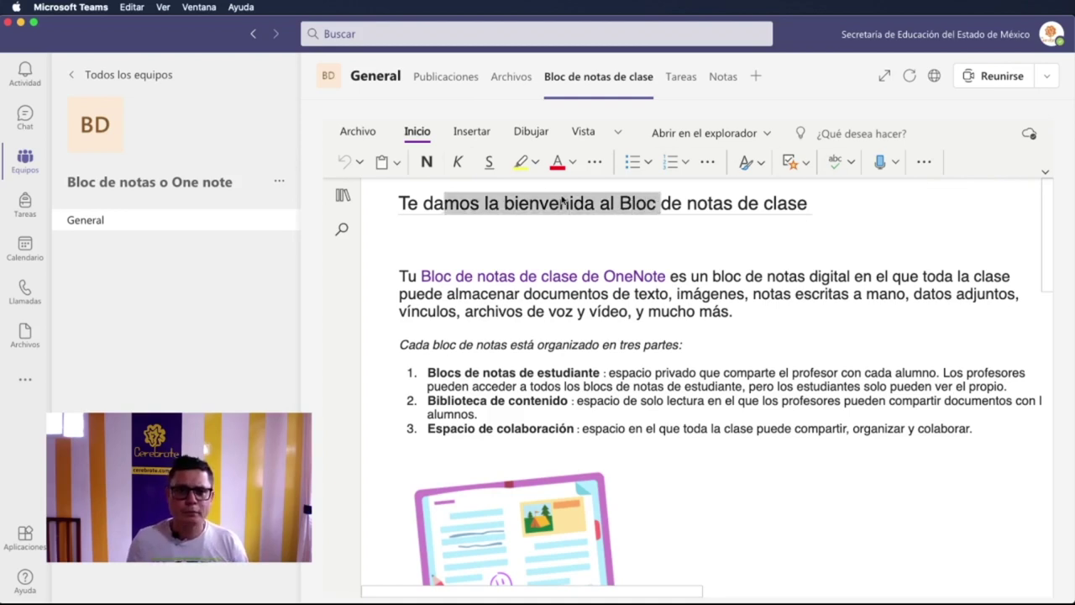
click(427, 161)
click(492, 191)
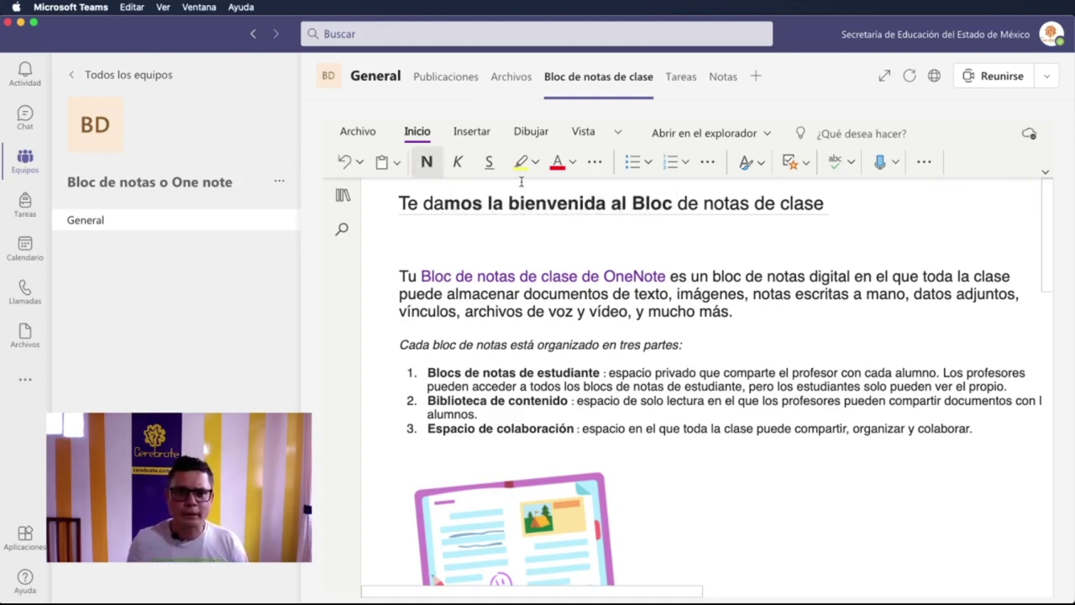
drag(631, 203, 754, 208)
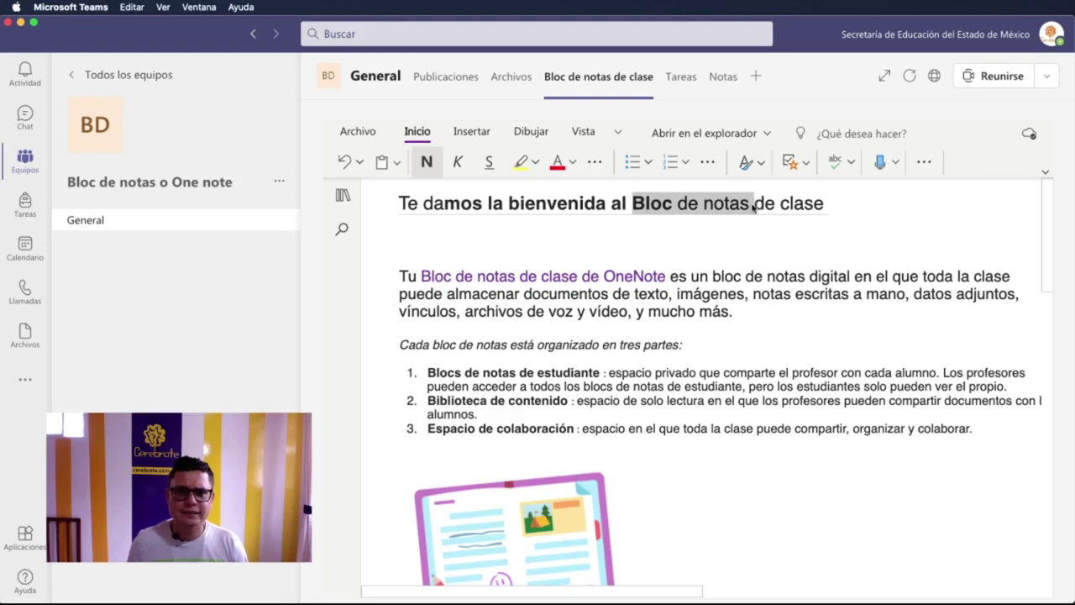
click(521, 162)
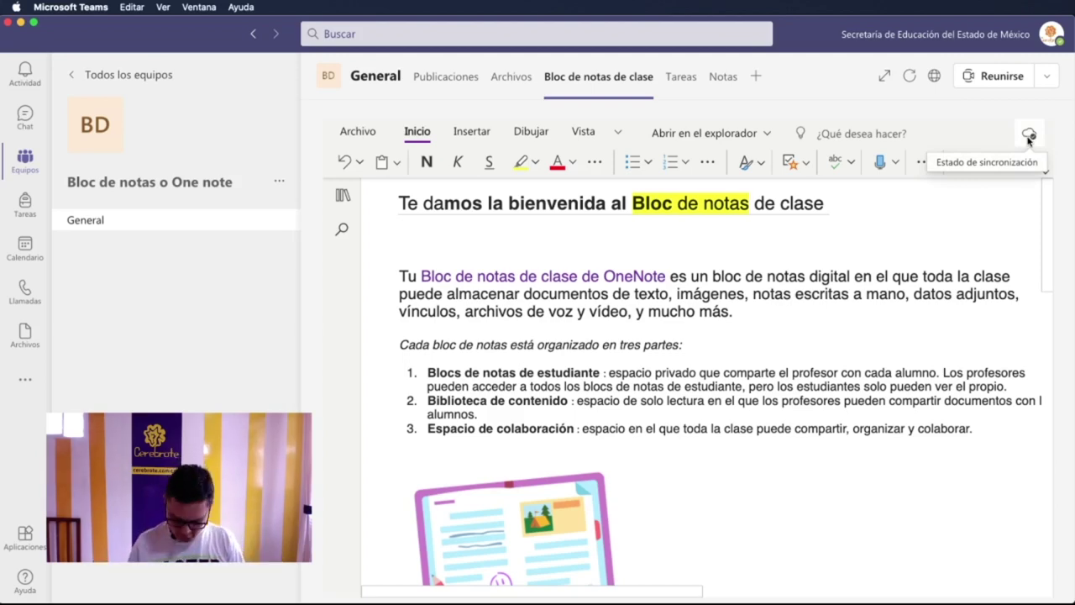
- Add the text GRACIAS after "y mucho más." at the end of the welcome page's introductory paragraph
key(super+equal)
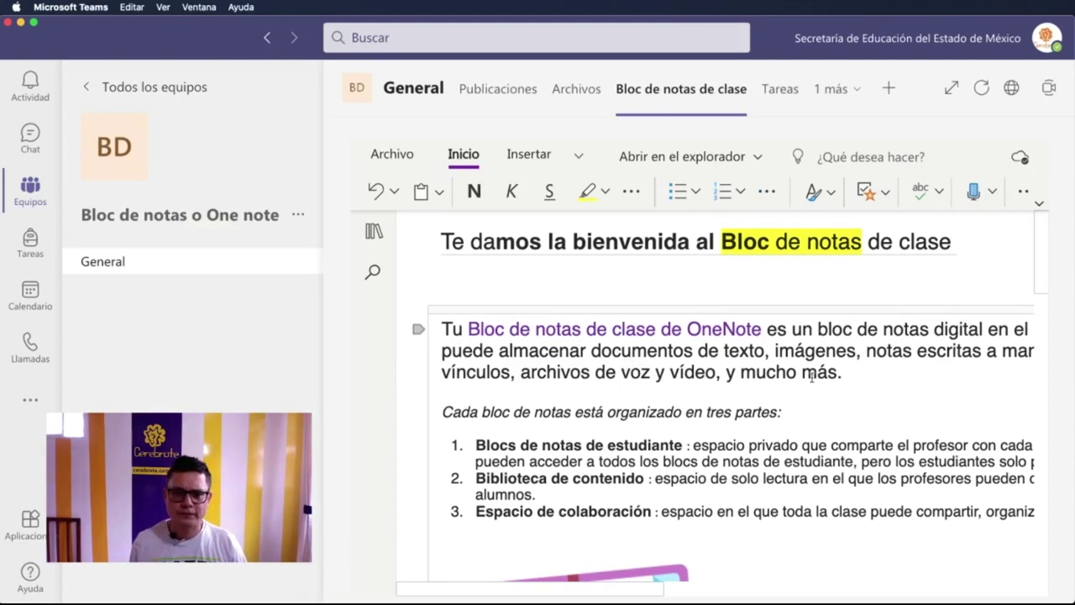
click(849, 374)
text(GRAC)
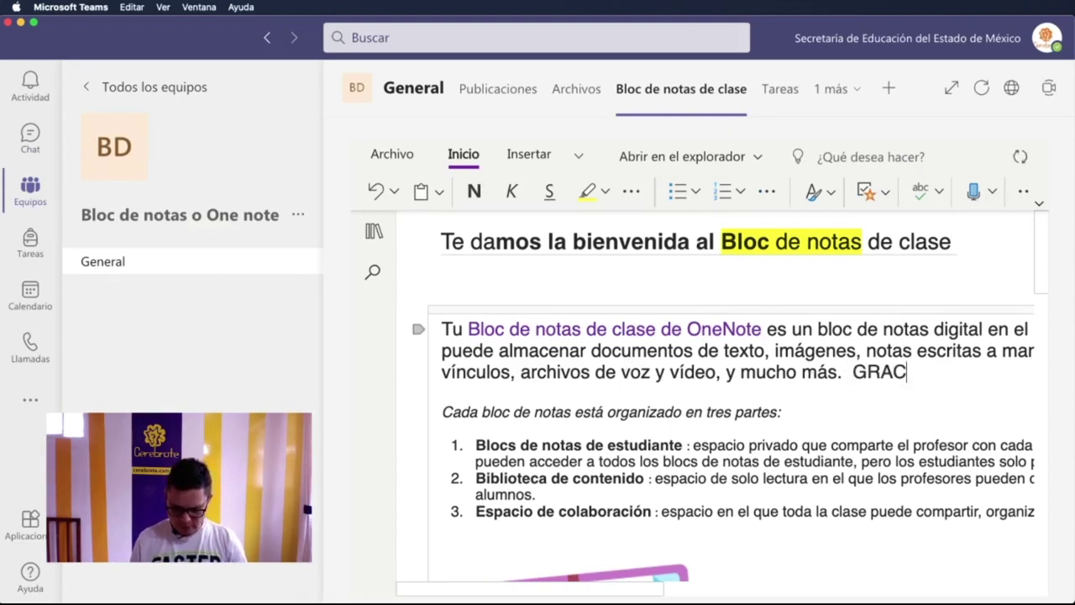
text(IAS)
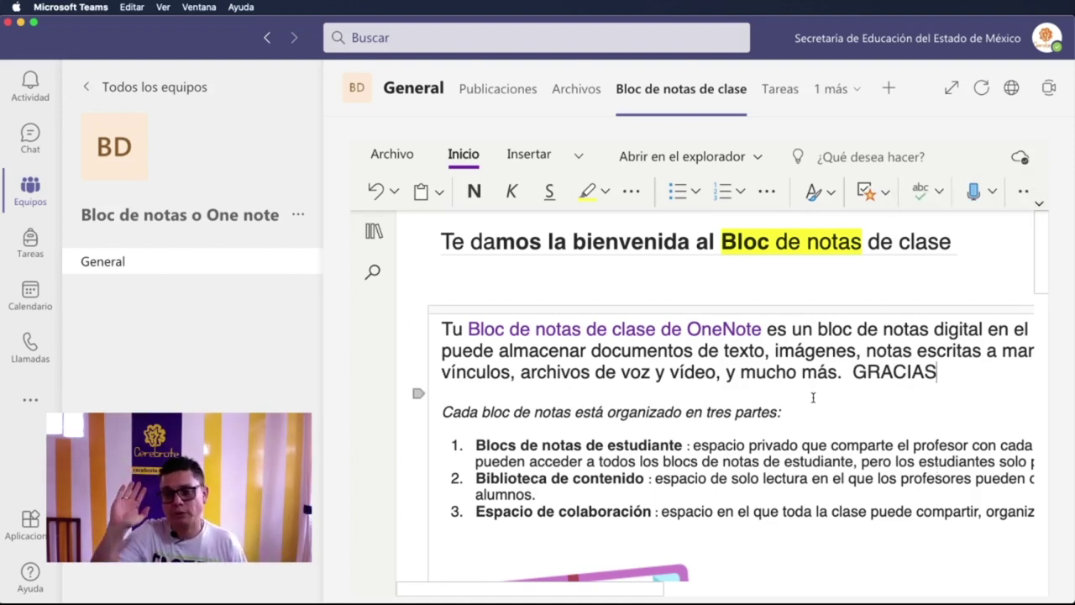
- Switch to the student's session in Chrome, reopen the General channel's class notebook page, and check the teacher's title formatting and GRACIAS text
key(super+Tab)
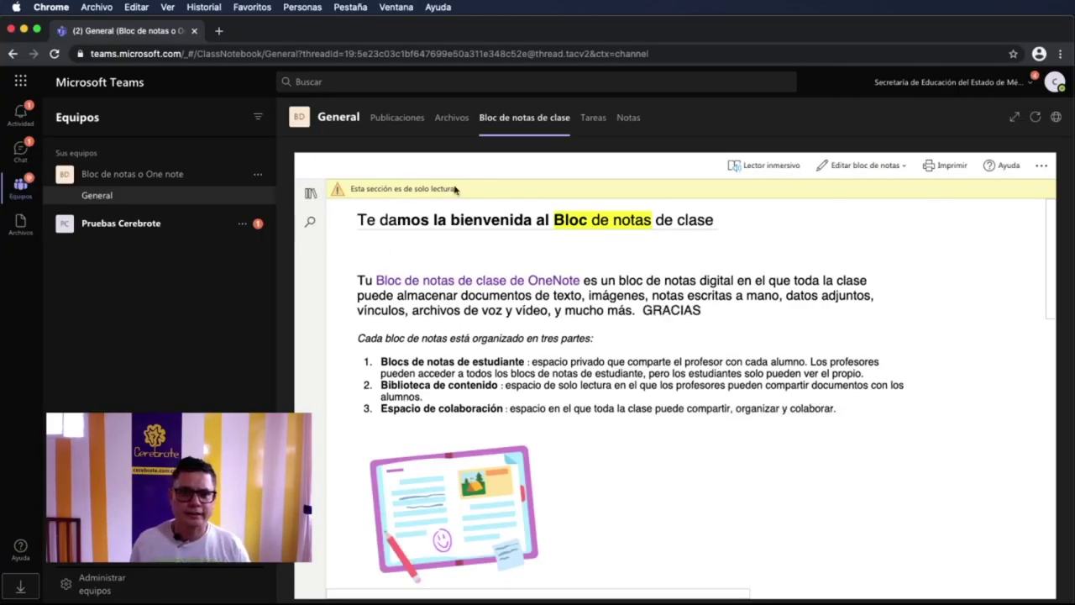
click(185, 199)
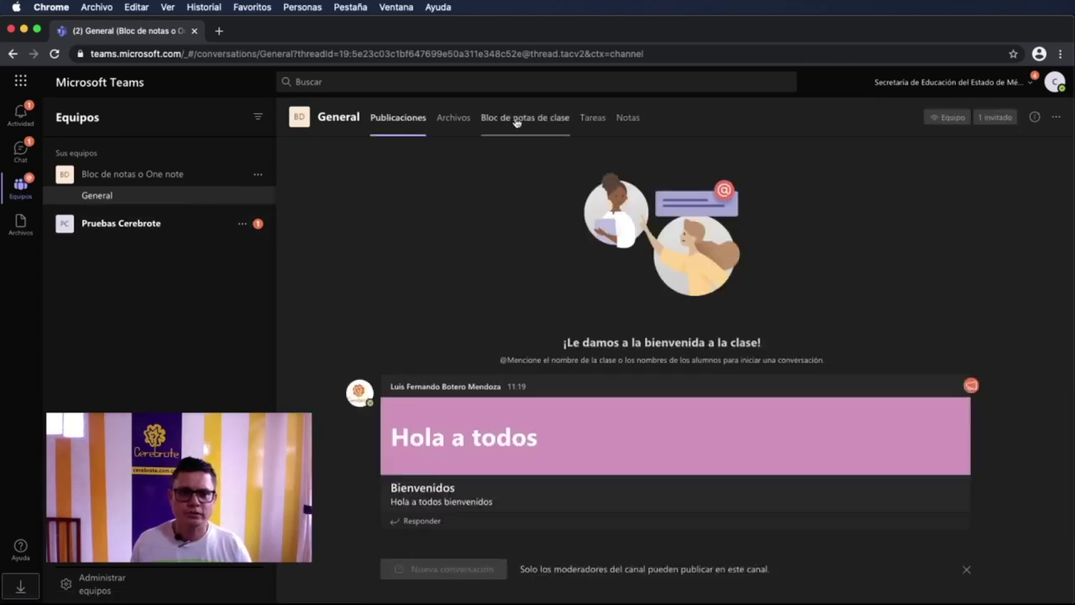
click(517, 118)
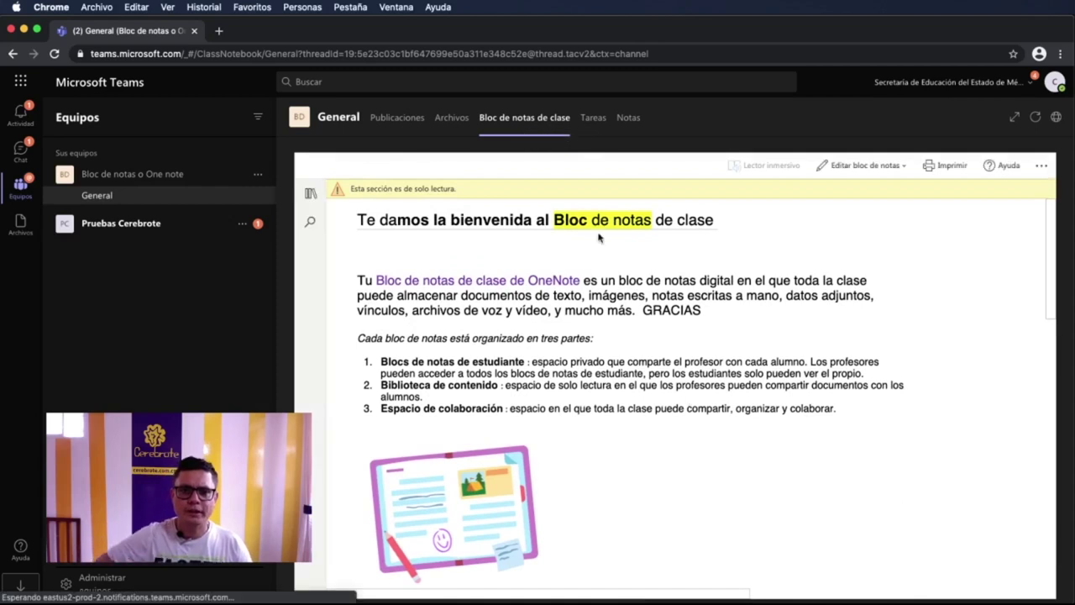
double_click(672, 316)
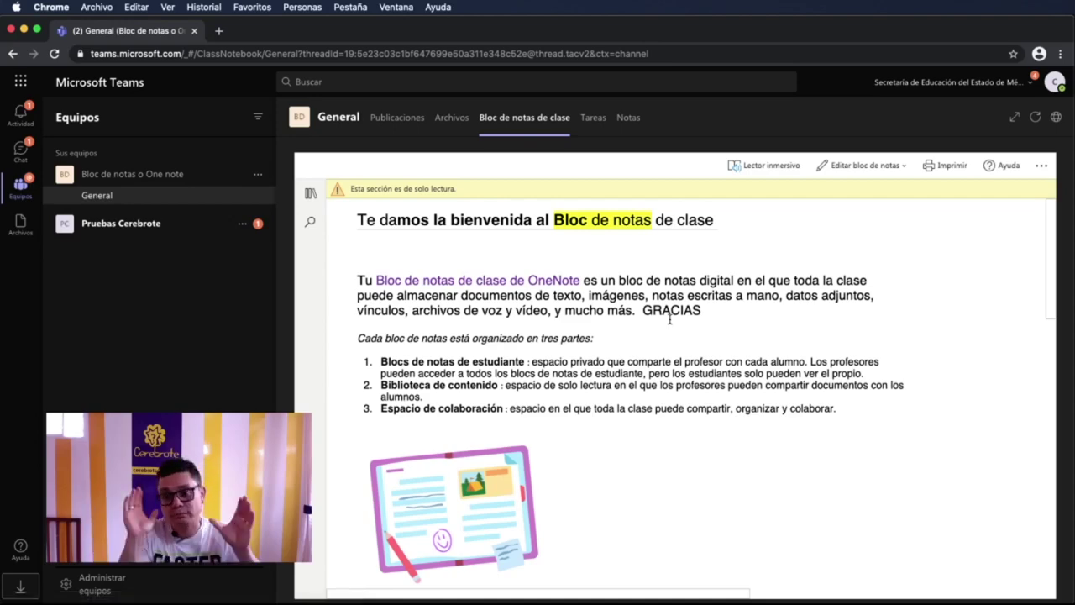
- In the teacher's Teams app, dictate a test line in a new text container below the "Obtén más información" paragraph of the welcome page
key(super+Tab)
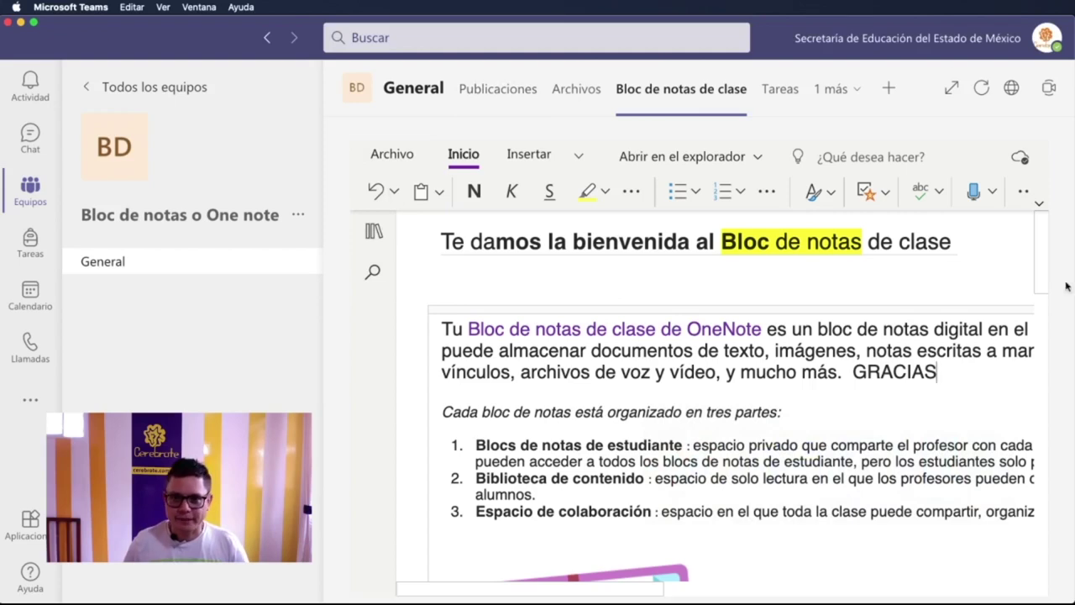
key(super+minus)
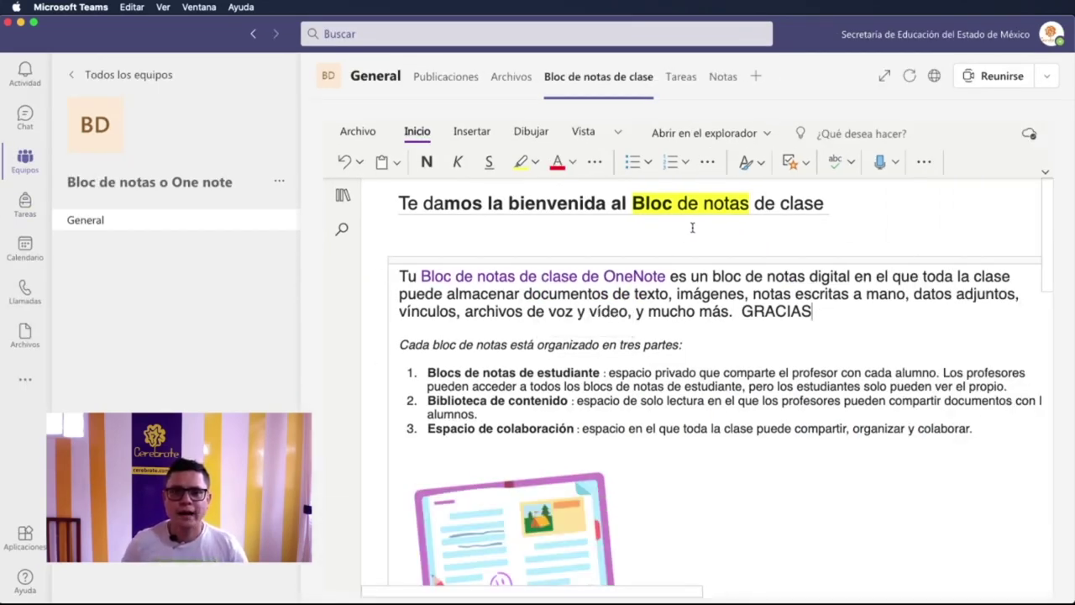
click(662, 234)
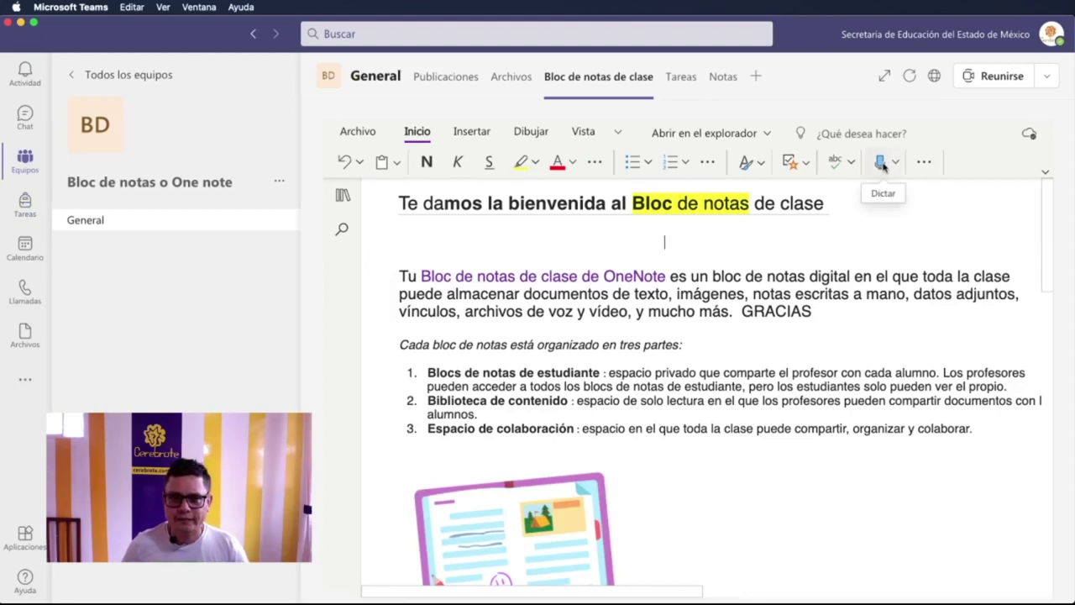
scroll(830, 357, down, 15)
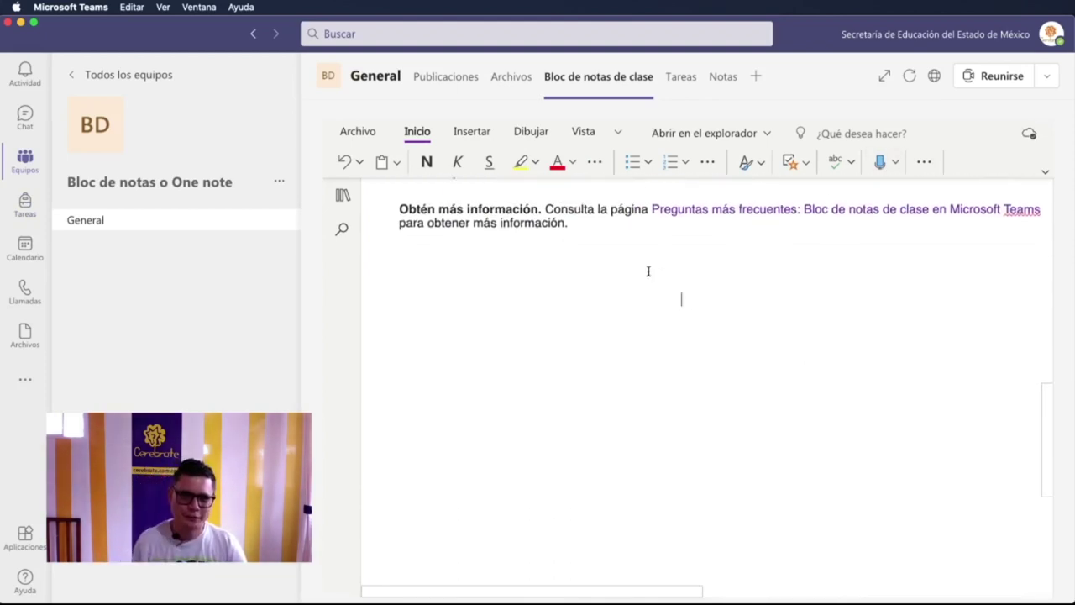
click(654, 310)
click(879, 161)
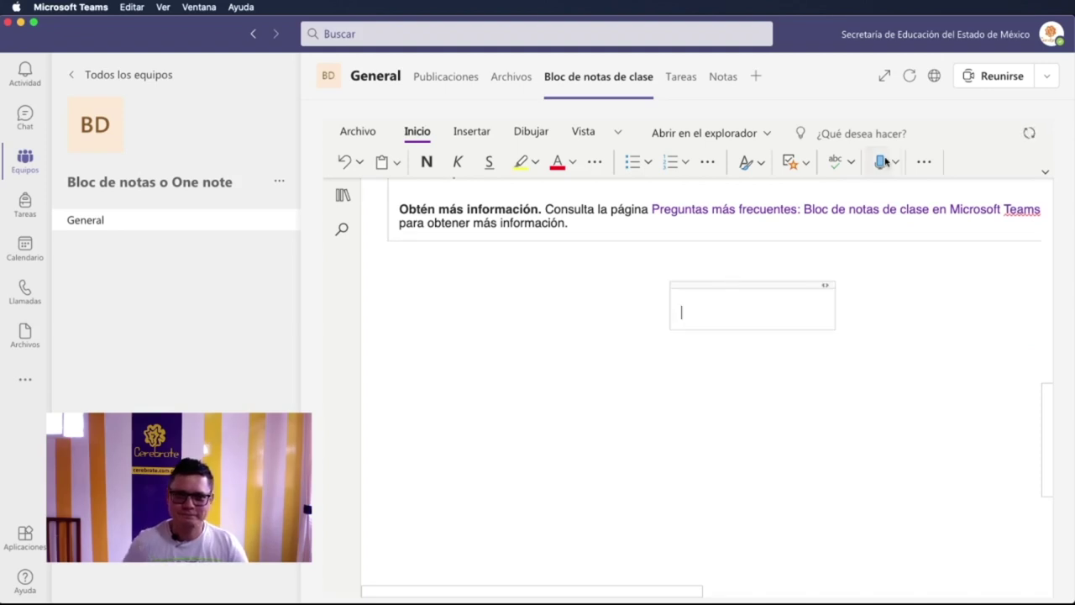
- Set the dictation language to español (México) and dictate "Hola a todos hoy vamos a trabajar con una herramienta muy poderosa" below the first dictated line
click(895, 161)
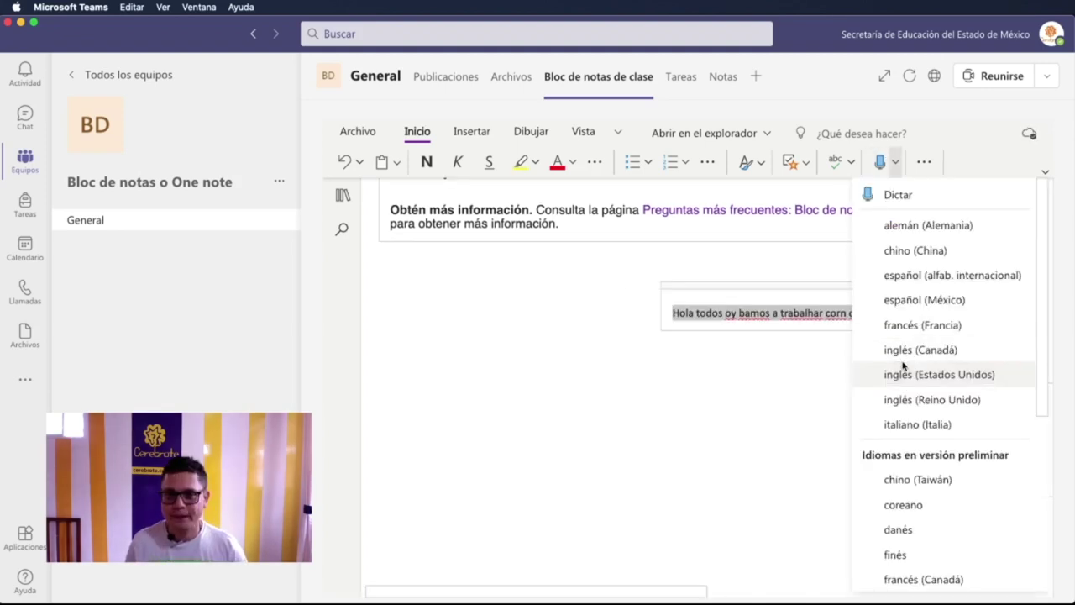
click(917, 300)
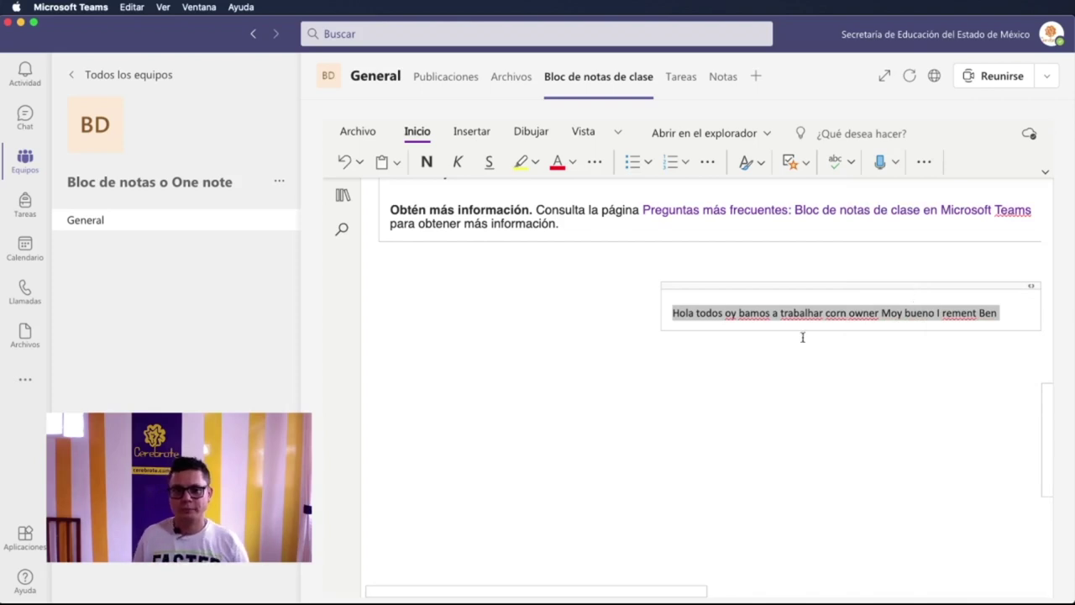
click(637, 377)
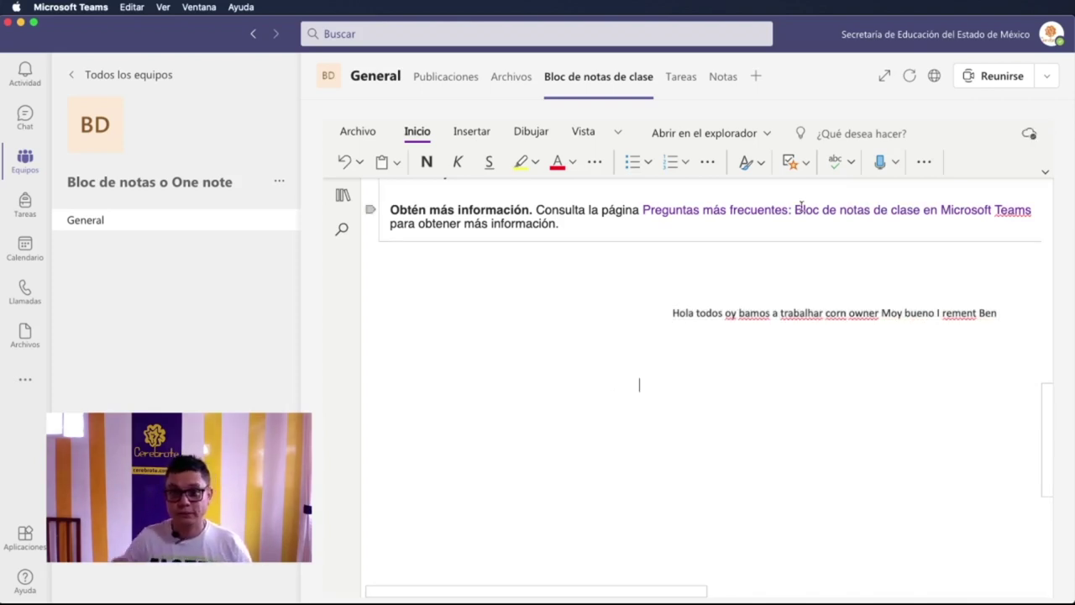
click(880, 166)
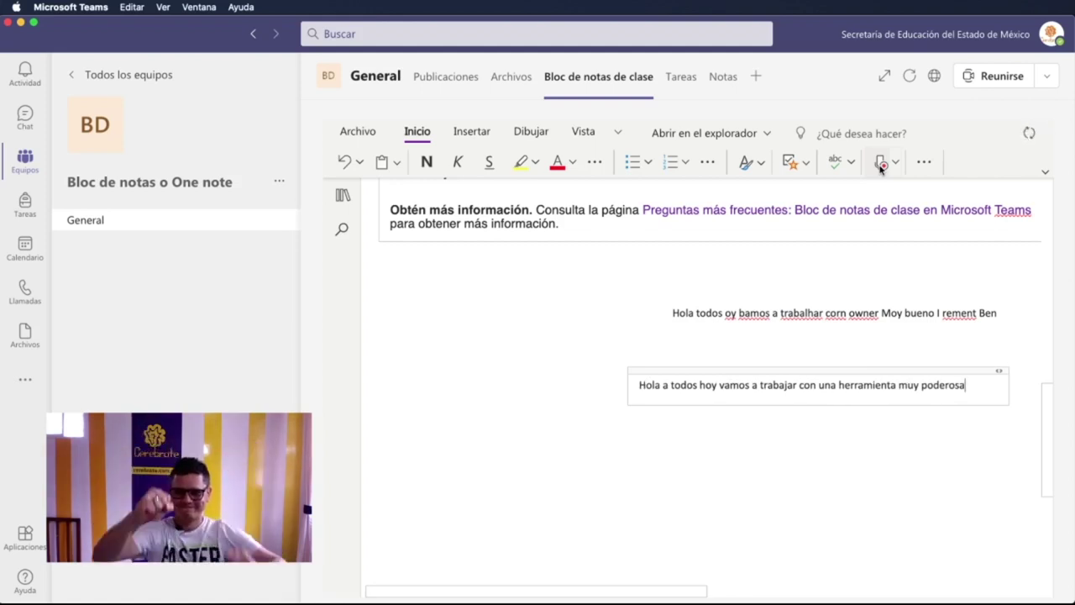
click(880, 164)
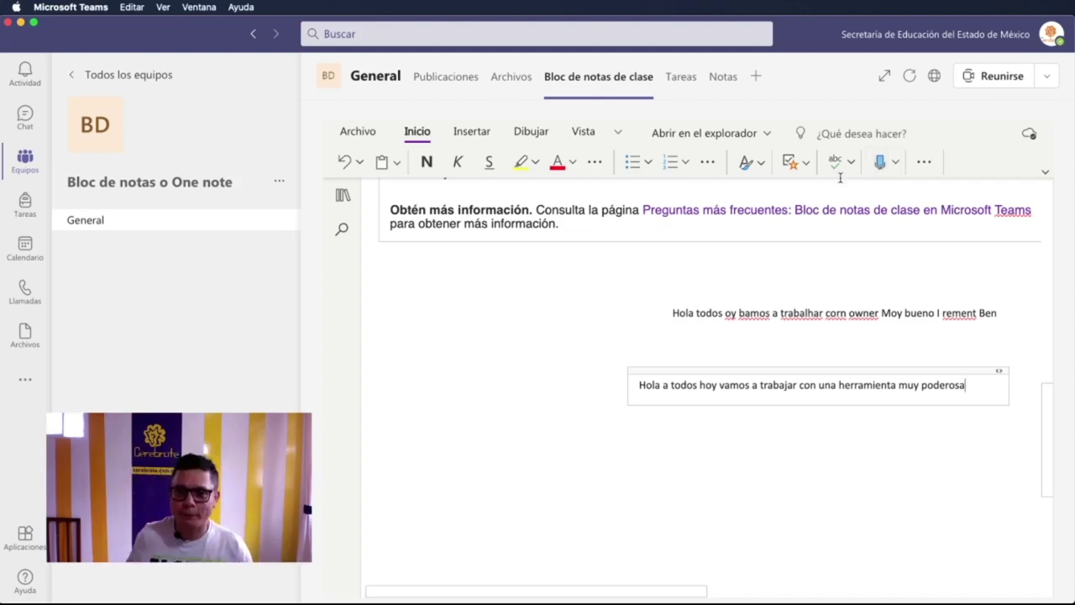
- Delete the container with the garbled first dictation and move the Spanish one up beneath the "Obtén más información" paragraph
click(896, 162)
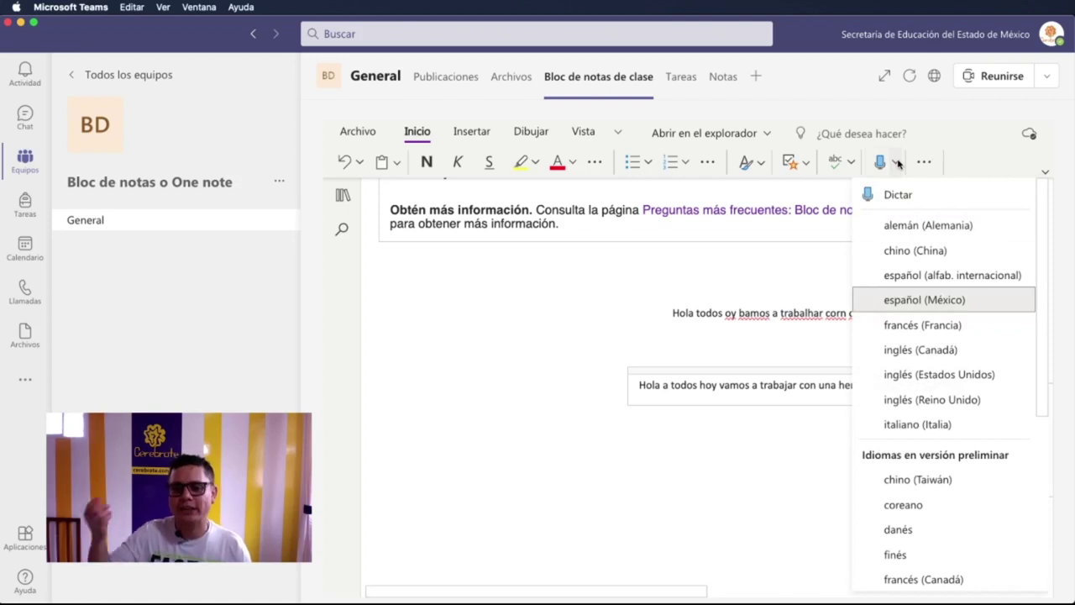
click(897, 162)
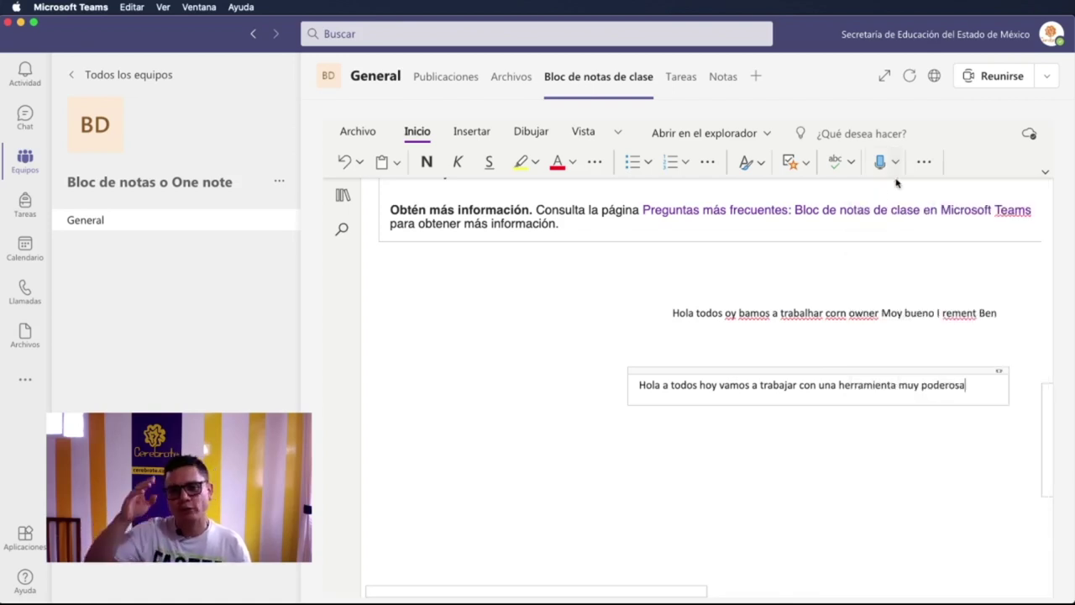
click(767, 283)
key(Delete)
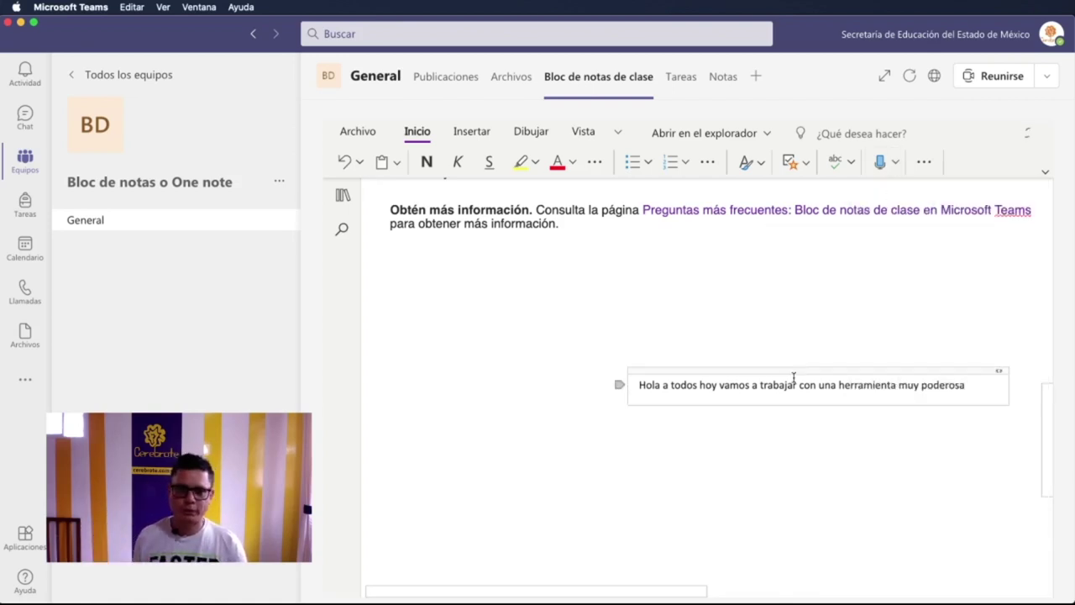
drag(792, 372, 658, 304)
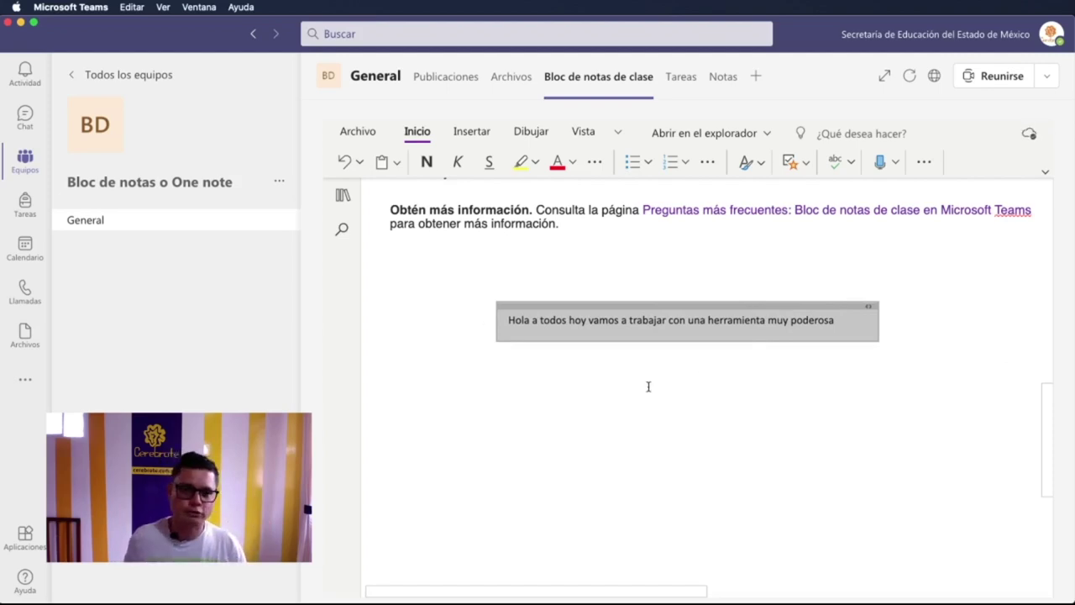
scroll(766, 391, up, 3)
scroll(764, 388, up, 5)
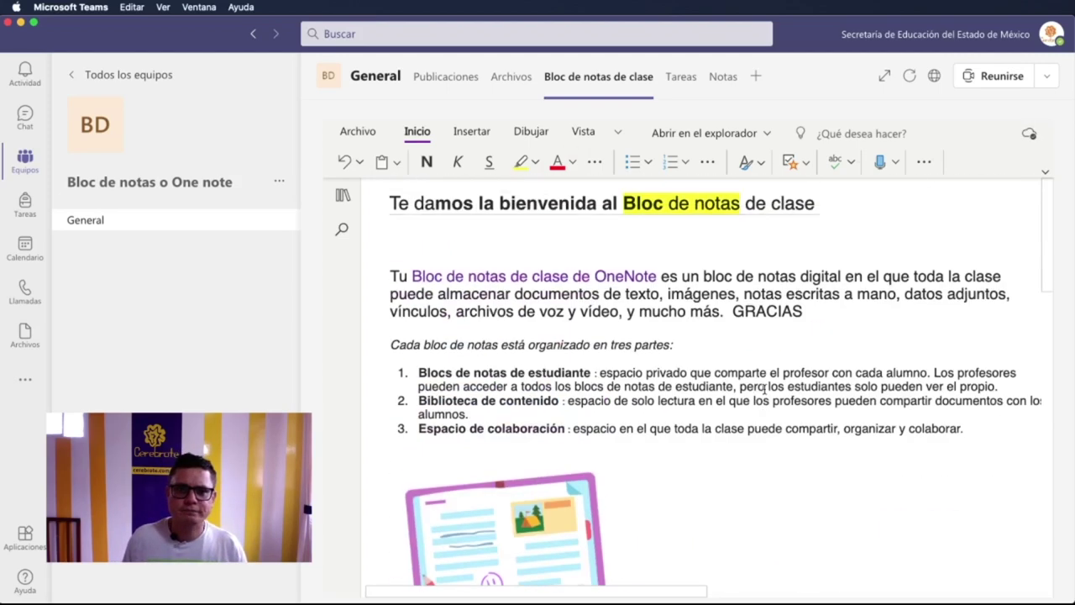
click(460, 136)
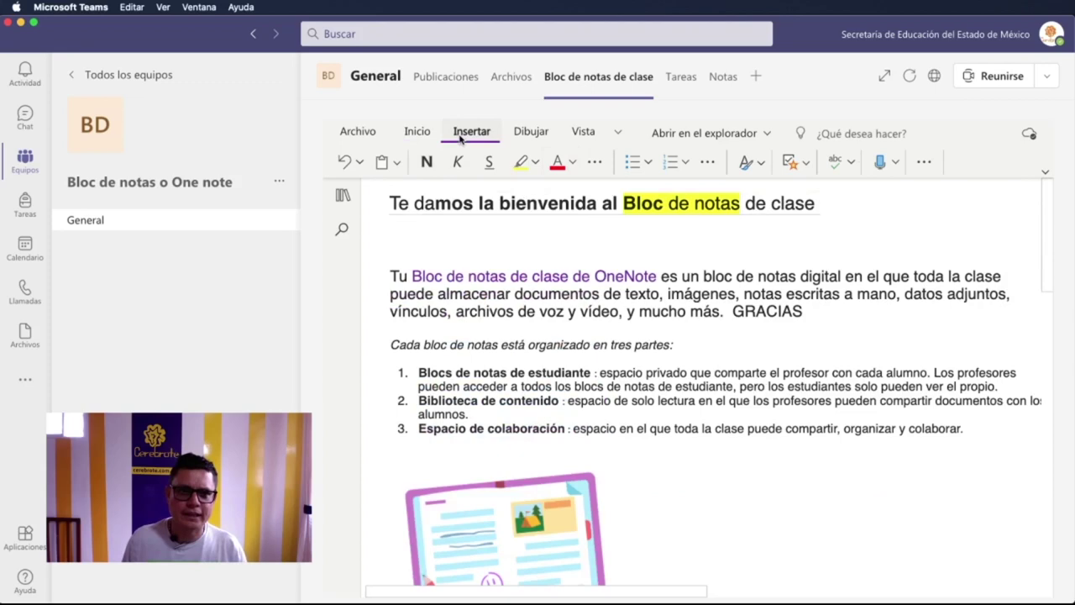
click(529, 132)
click(417, 132)
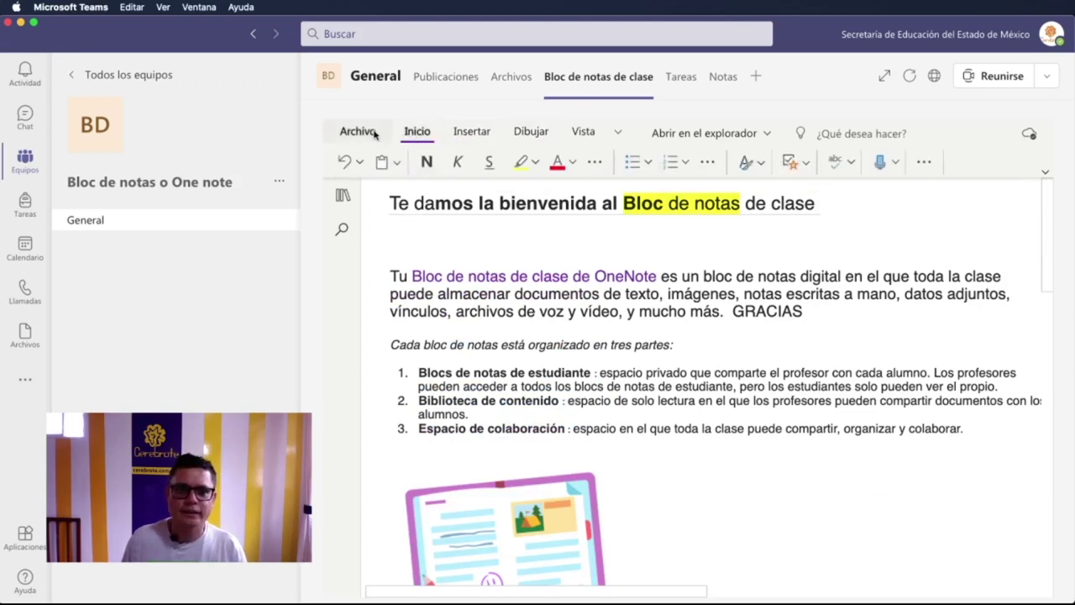
click(359, 133)
click(356, 167)
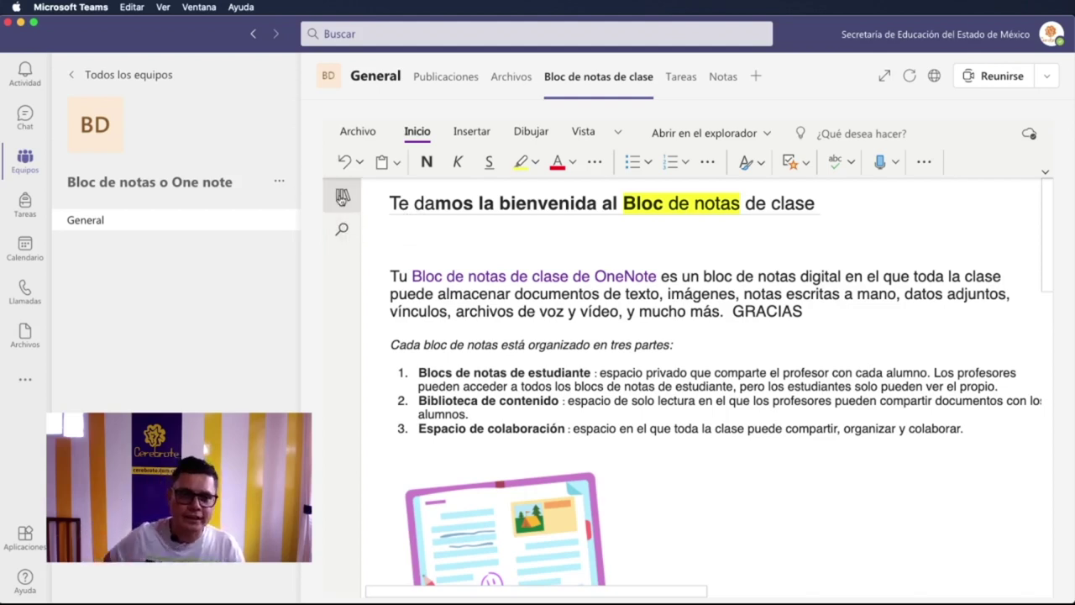
- Show the notebook's list of sections and pages, and read through the Preguntas más frecuentes page in the Bienvenido section
click(343, 196)
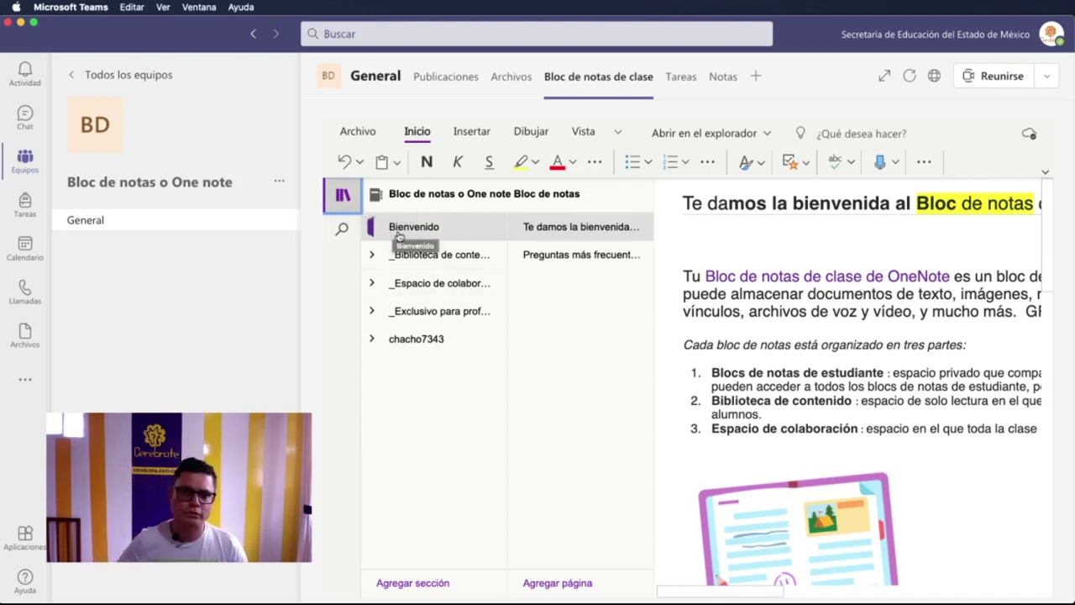
click(546, 254)
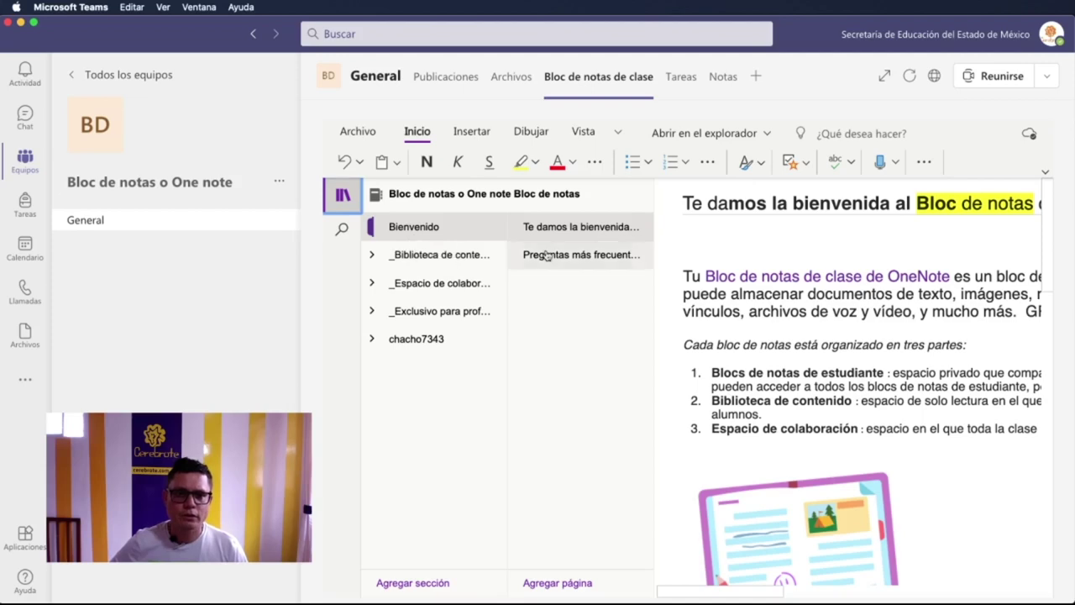
click(550, 230)
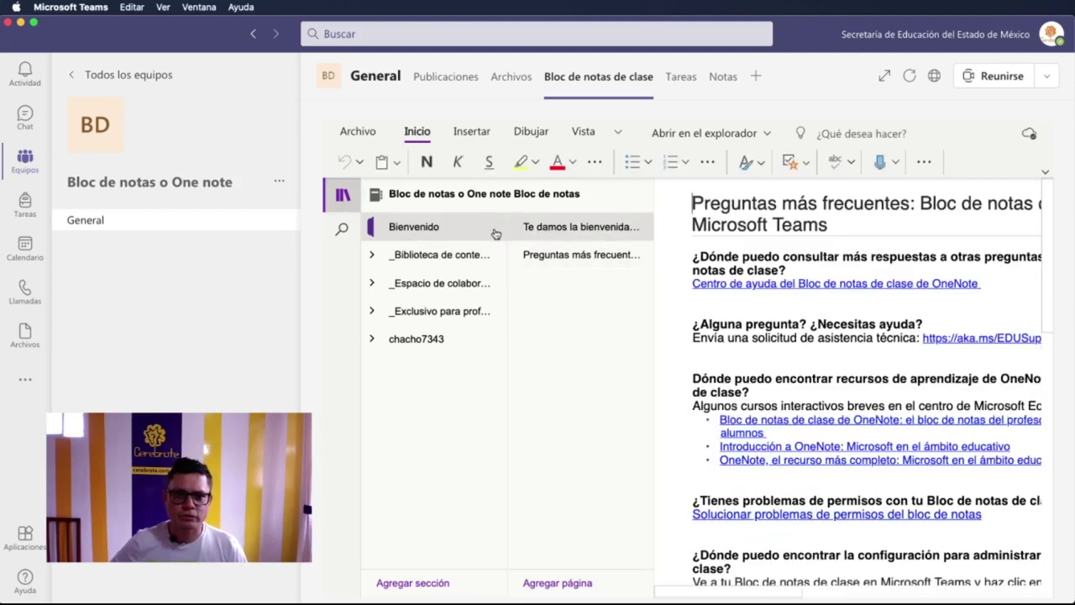
click(556, 256)
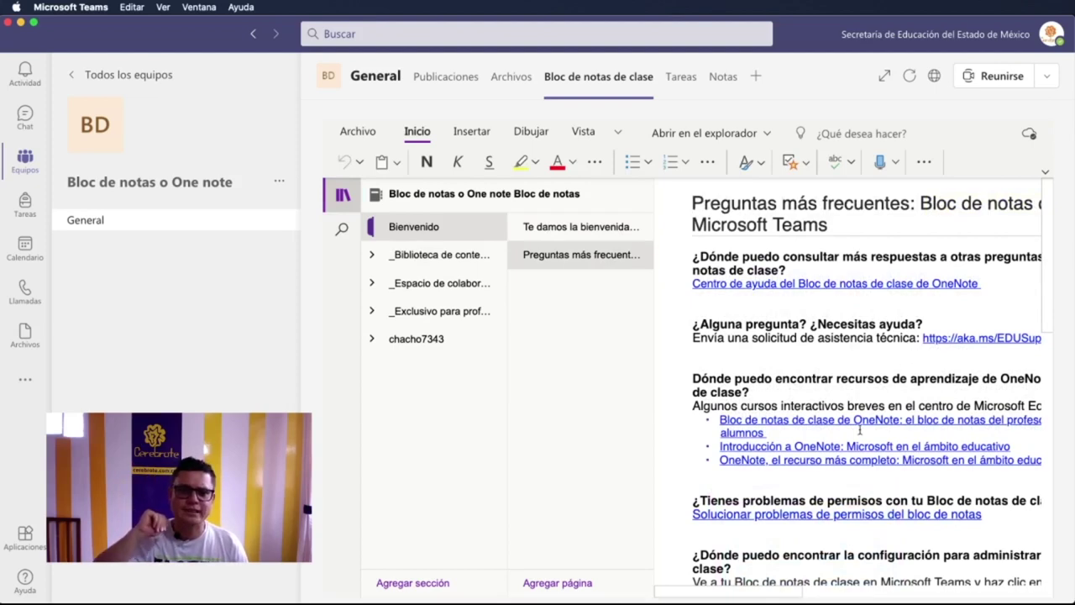
scroll(859, 430, down, 10)
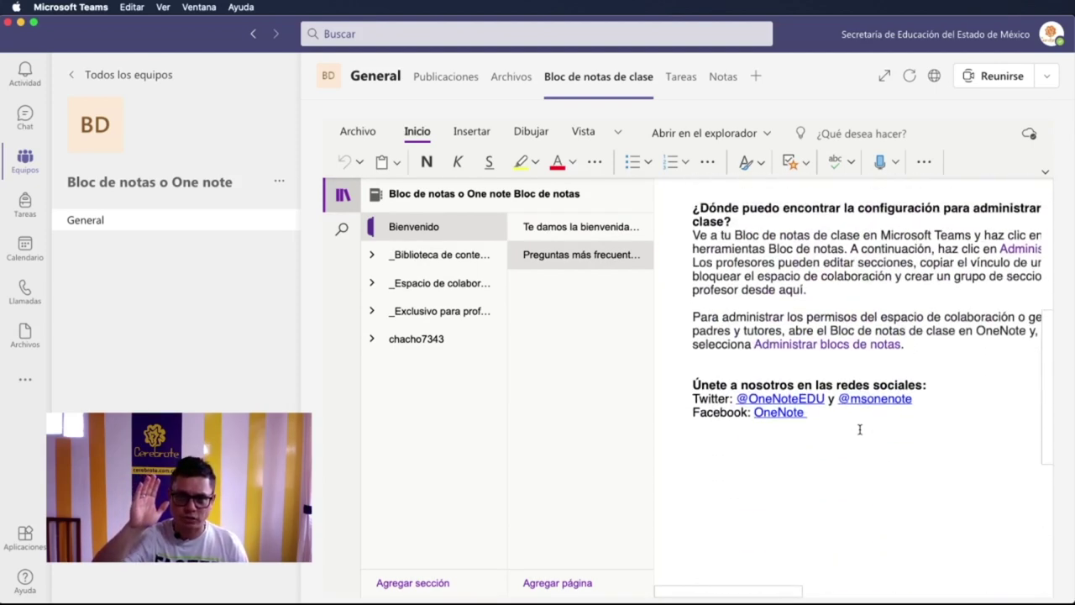
scroll(859, 430, up, 10)
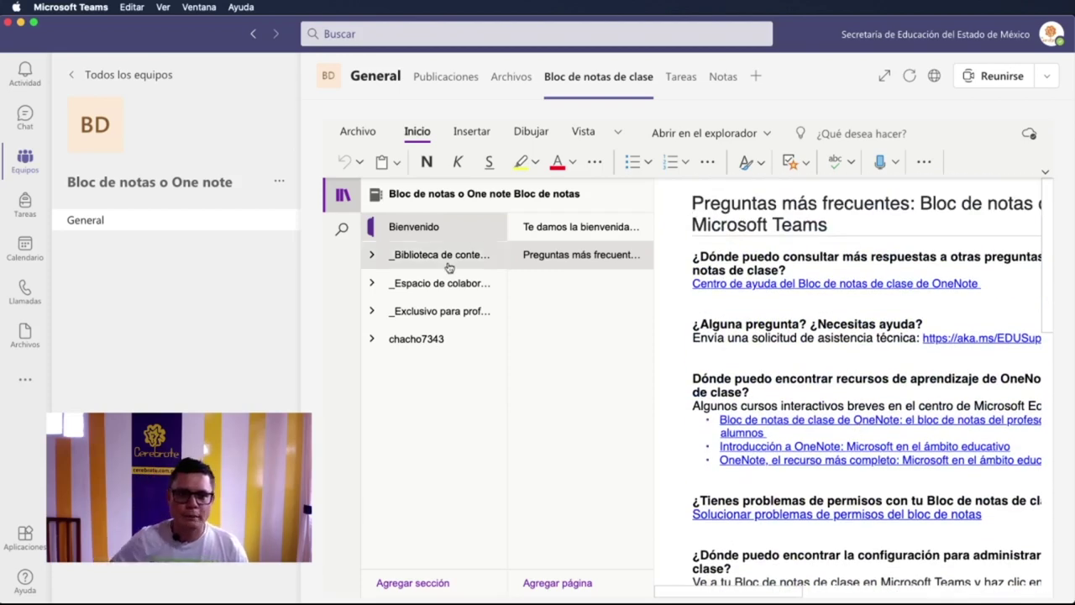
- Expand the _Biblioteca de contenido group, open its Uso de la biblioteca section, and read the introduction page on using the library
click(449, 266)
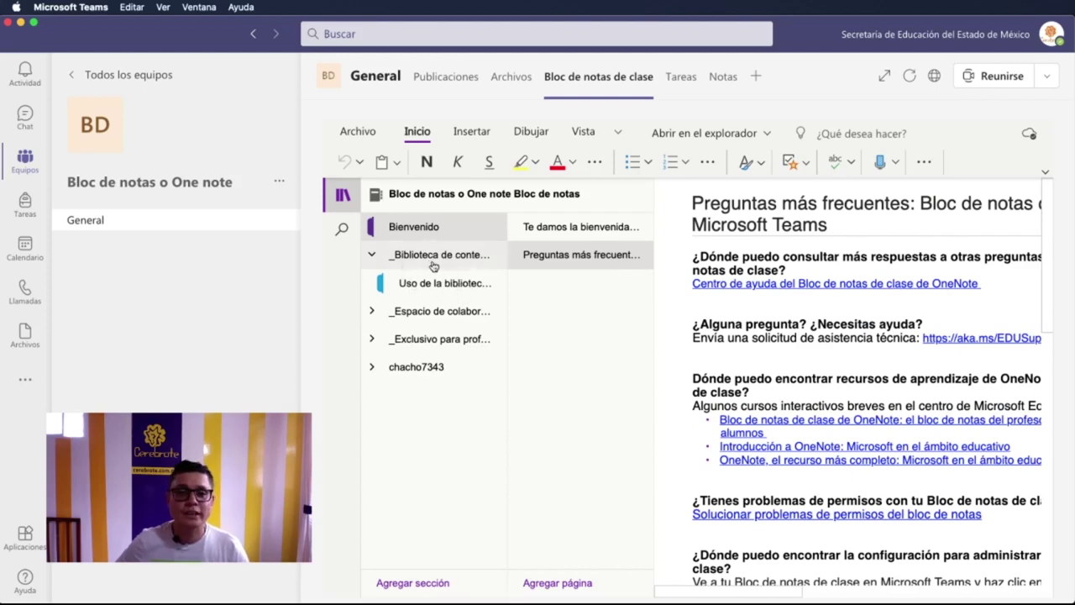
click(437, 286)
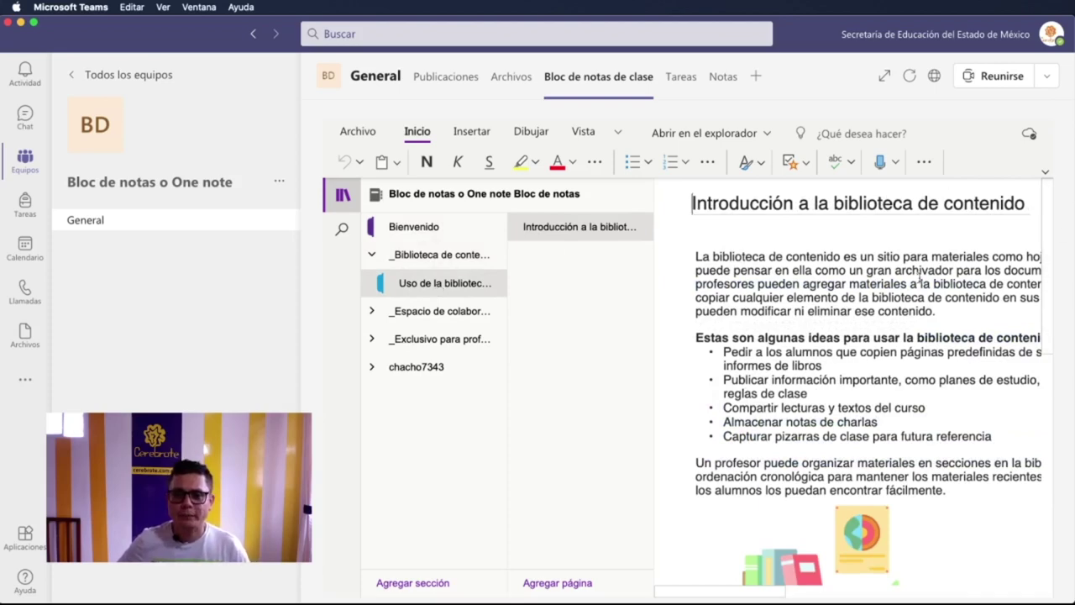
scroll(917, 280, right, 2)
scroll(917, 280, left, 2)
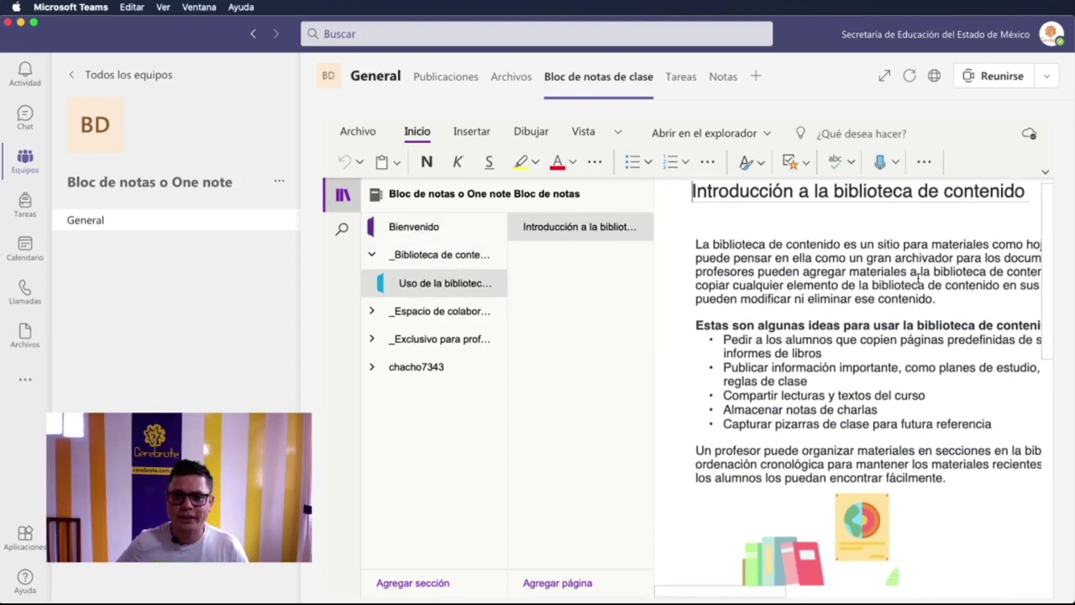
scroll(918, 282, down, 5)
scroll(918, 281, up, 4)
scroll(919, 280, down, 2)
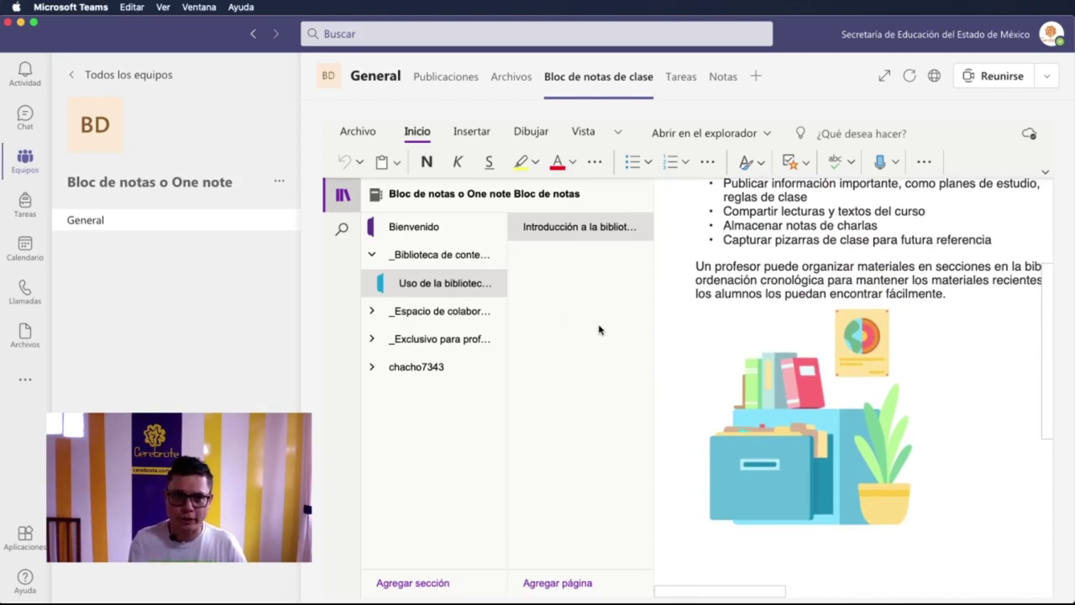
- Add a page titled LECTURA DE LA SEMANA to the content library's Uso de la biblioteca section
click(567, 584)
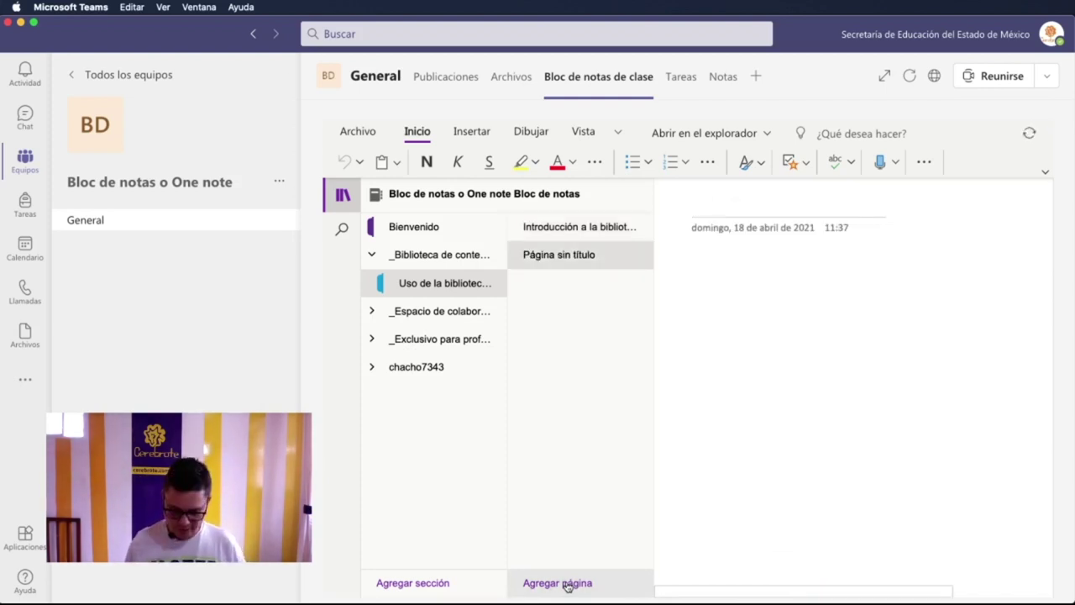
text(LECTURA DE )
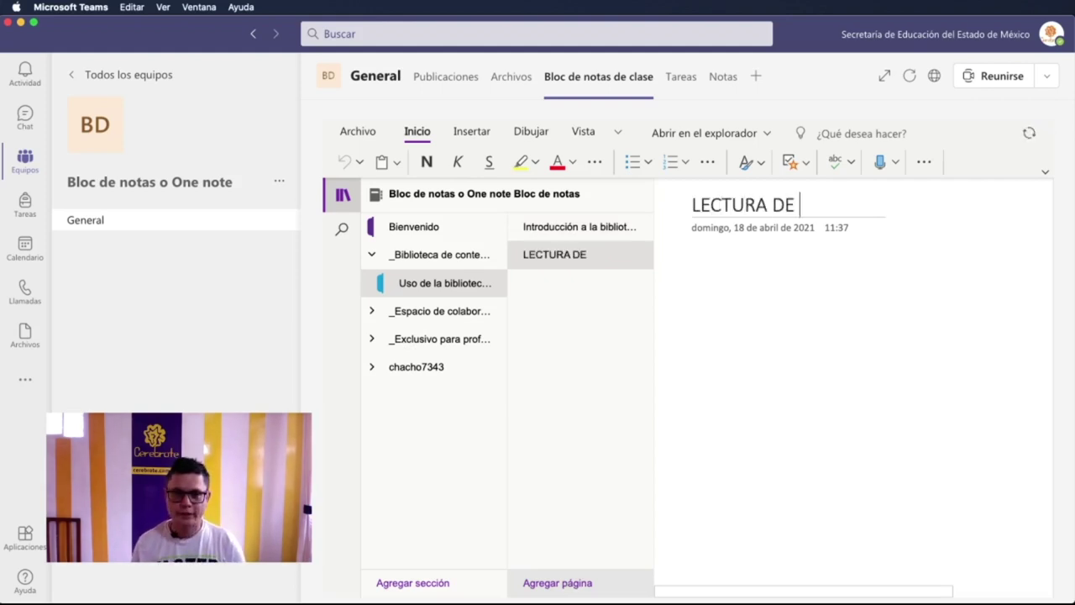
text(LA SEMANA)
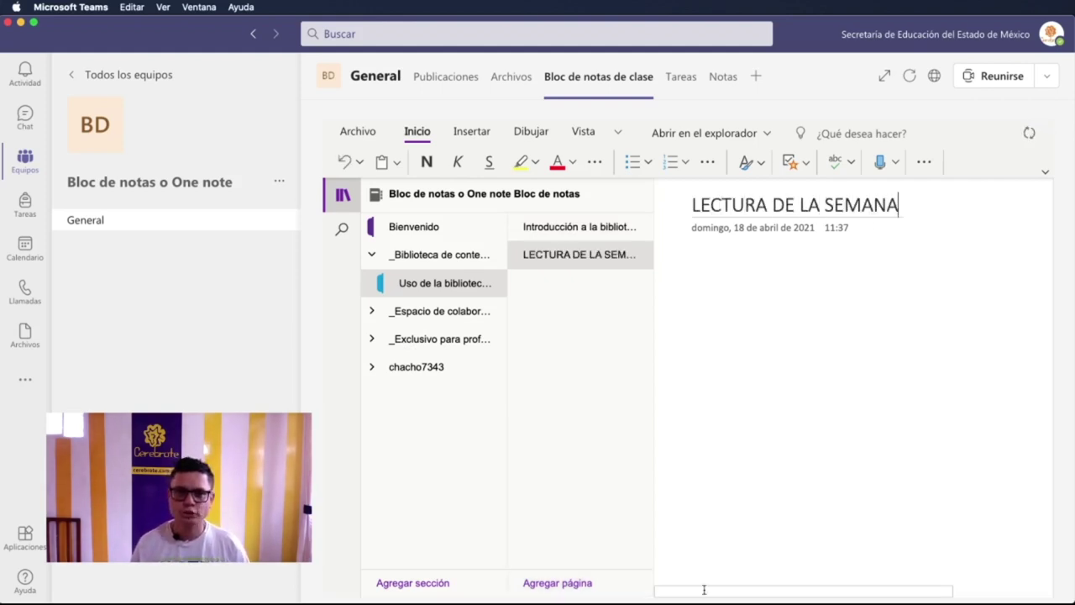
- Review the options for inserting a file, table, image or link in the body of the LECTURA DE LA SEMANA page
click(828, 321)
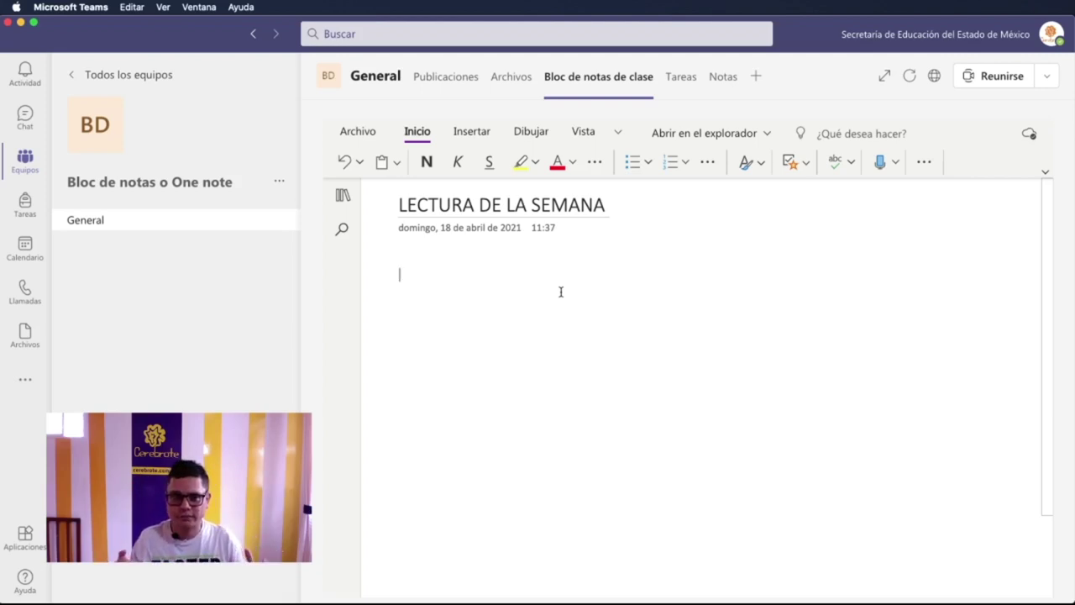
click(472, 134)
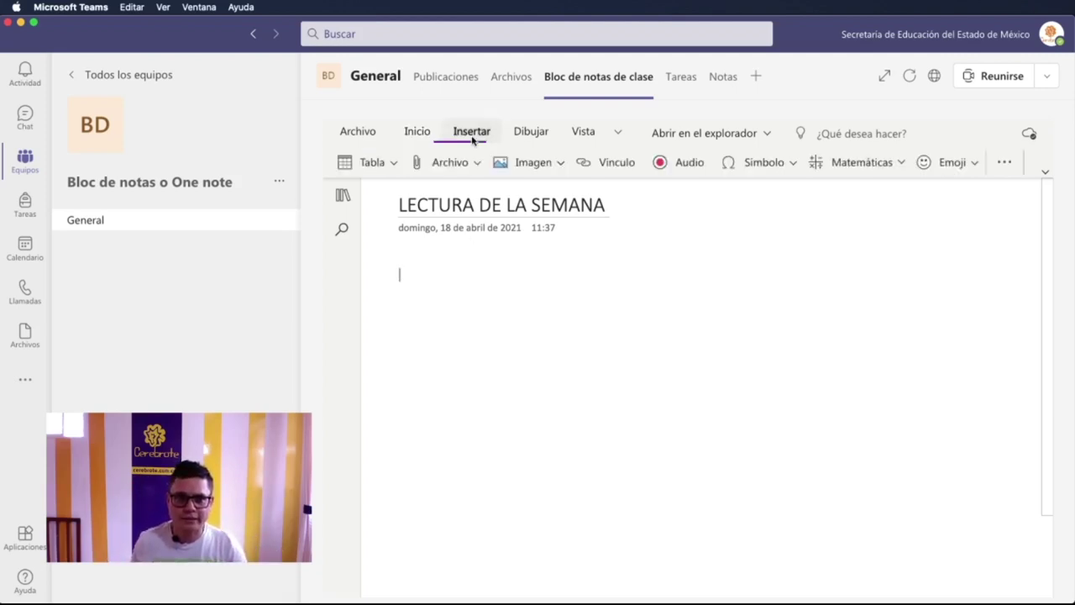
click(435, 163)
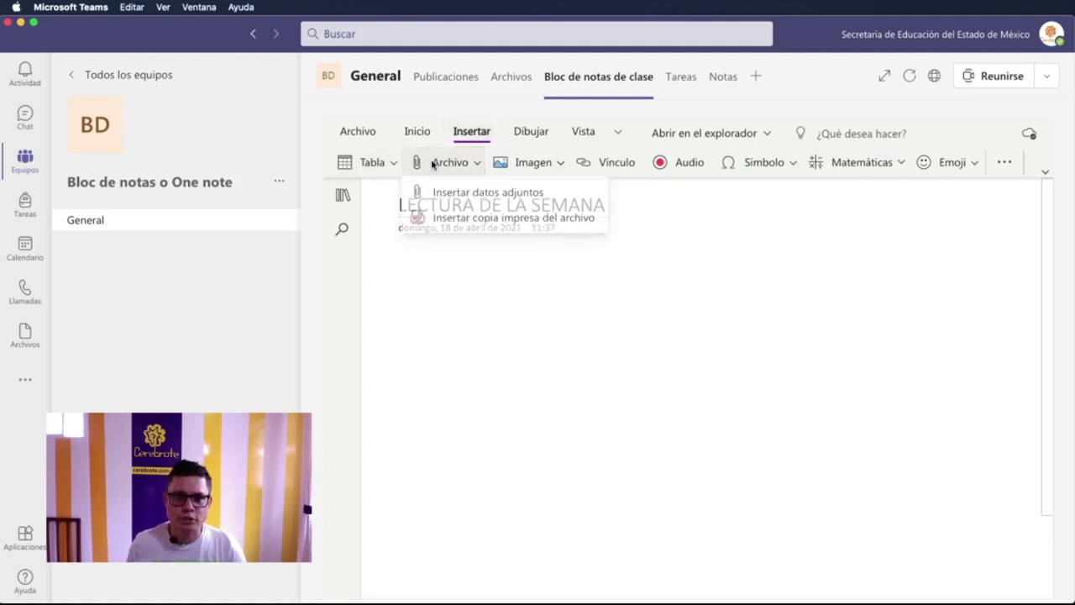
click(370, 168)
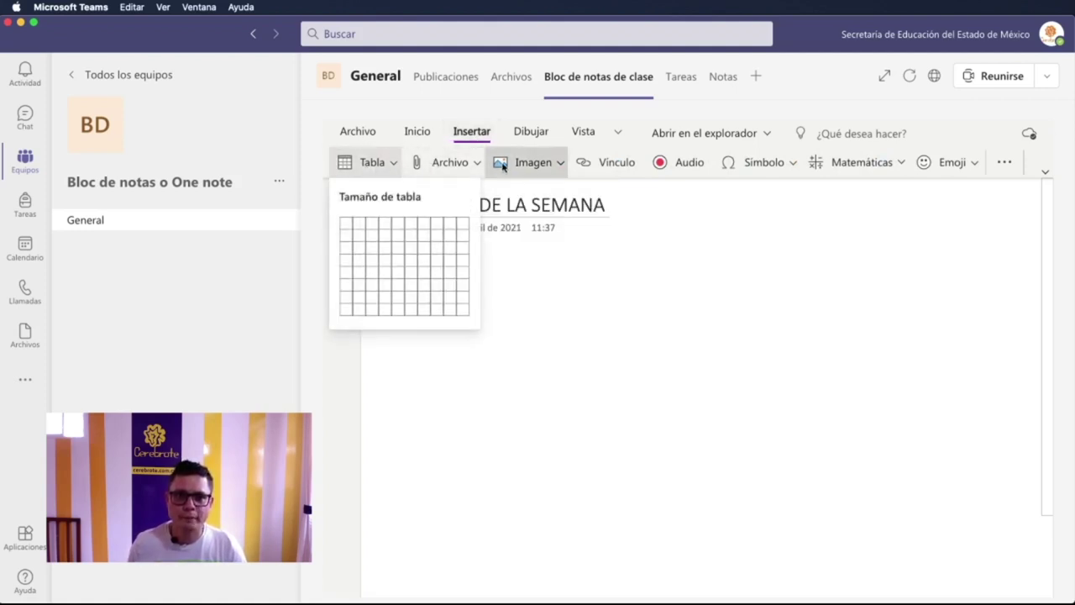
click(504, 165)
click(608, 163)
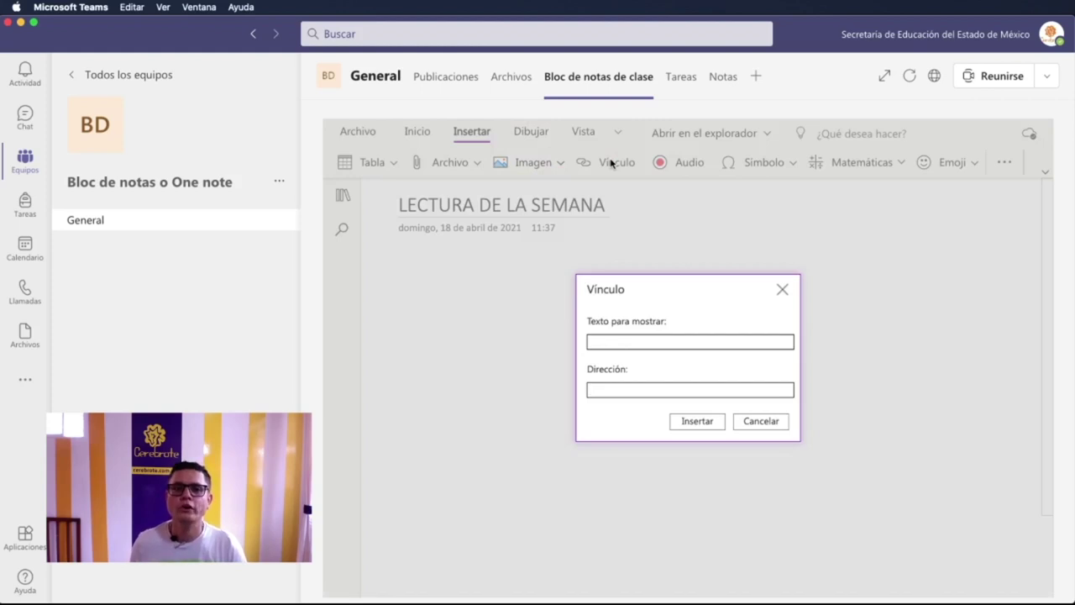
click(782, 290)
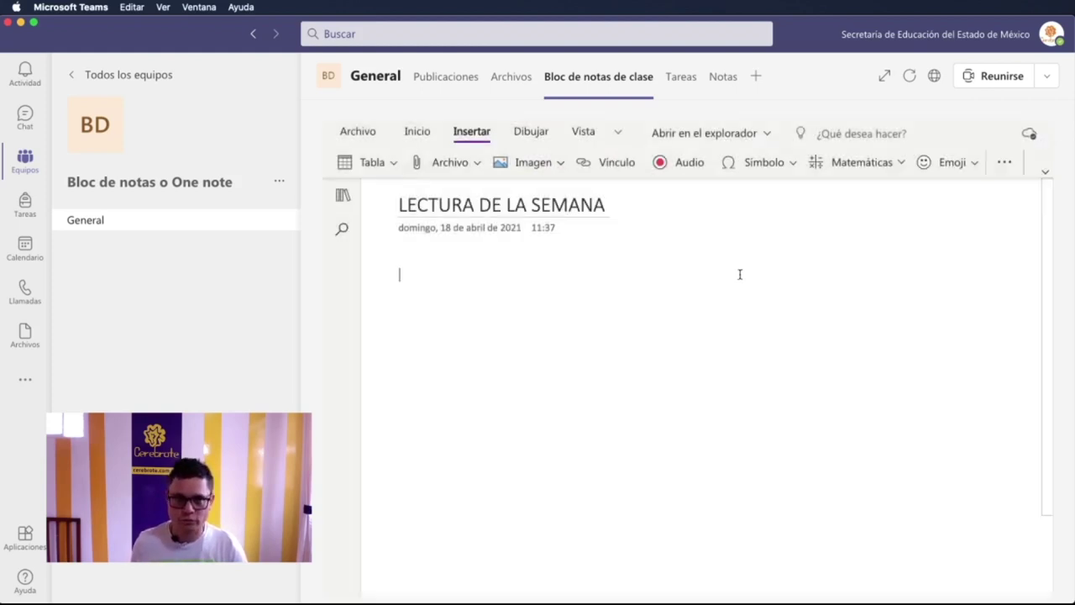
- Attach the Word document GFPI-F-135_Guia_de_Aprendizaje (1).docx from Descargas to the LECTURA DE LA SEMANA page
click(463, 171)
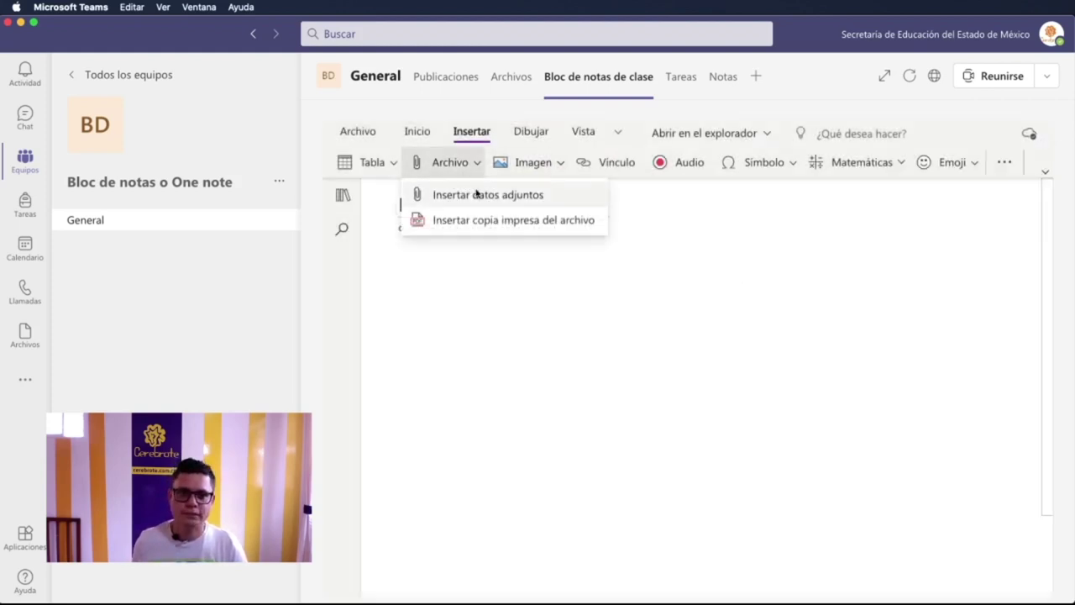
click(475, 194)
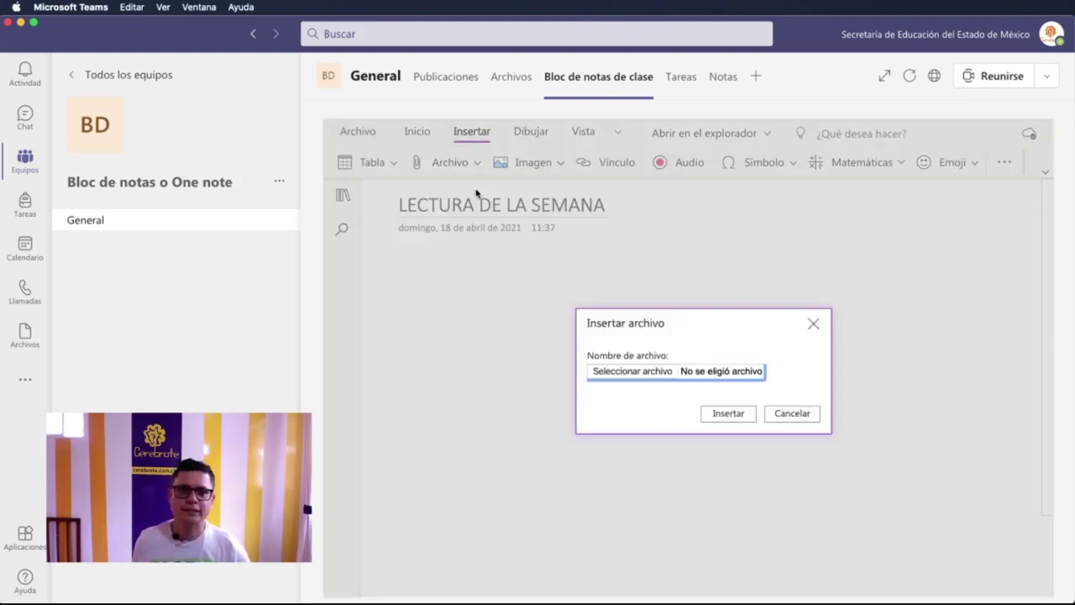
click(634, 373)
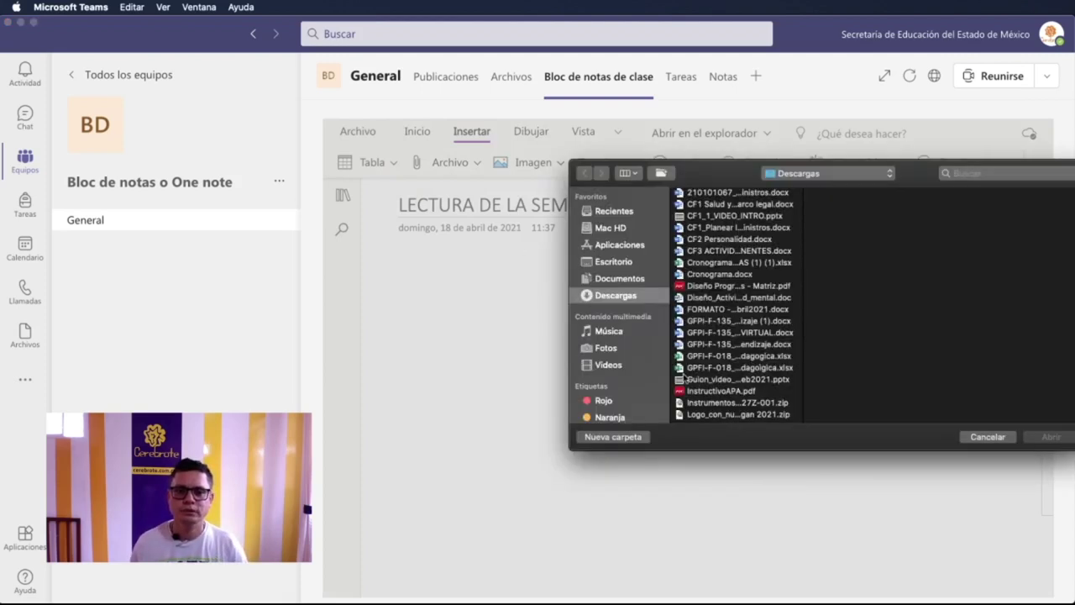
click(707, 194)
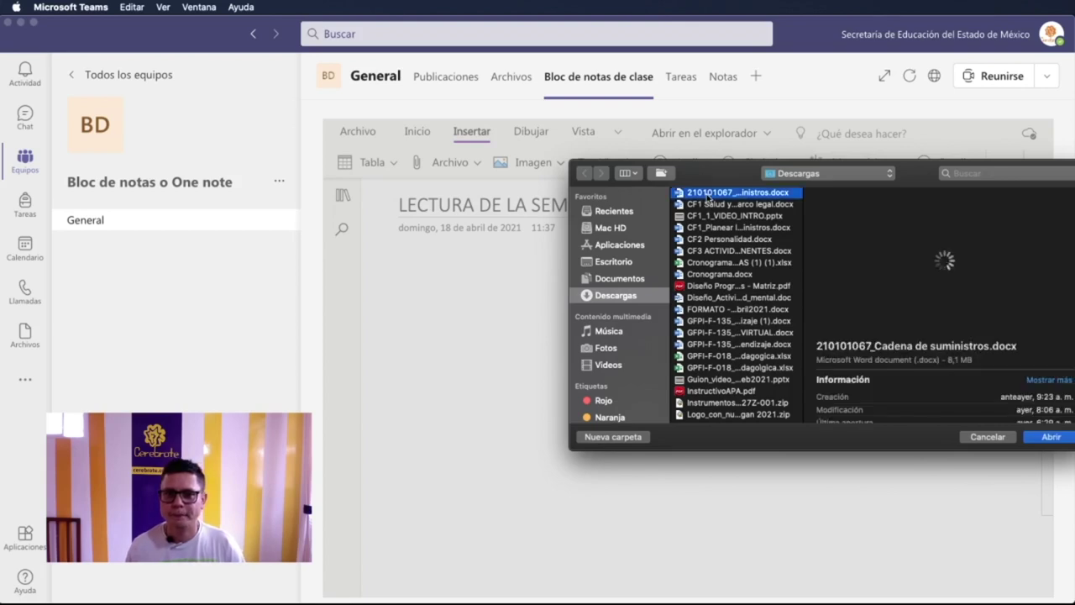
click(711, 309)
key(Down)
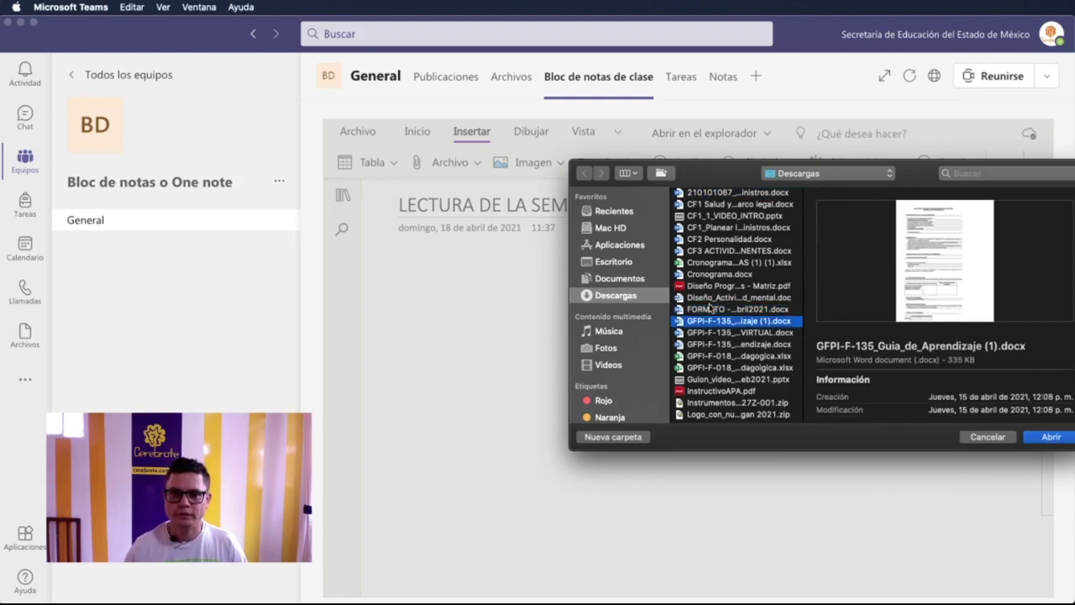
click(1049, 439)
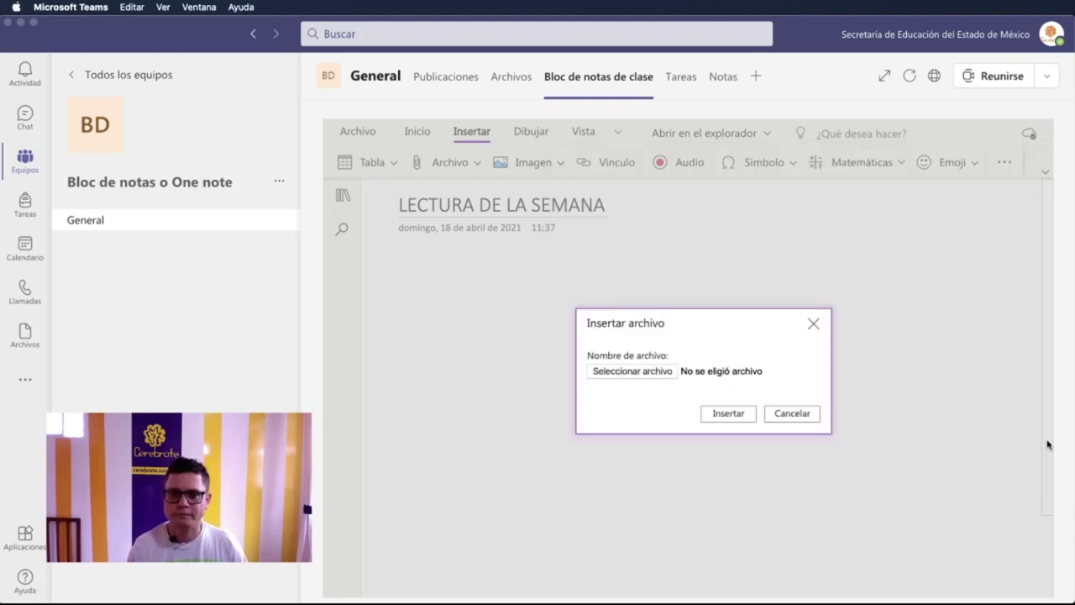
click(727, 413)
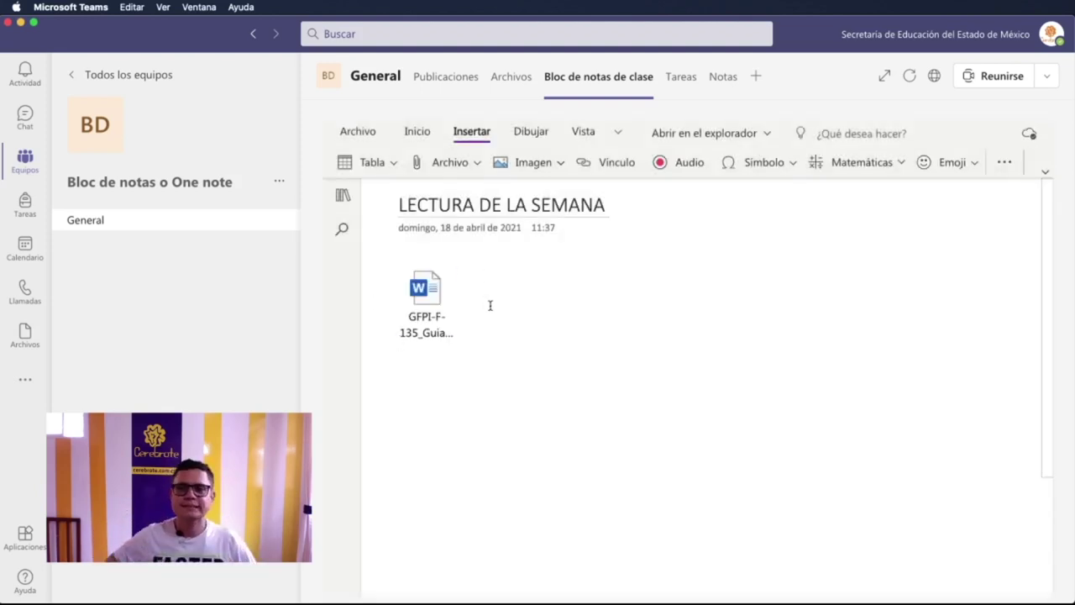
- Select the attached Word document and show where its page sits in the notebook's list of sections and pages
click(429, 298)
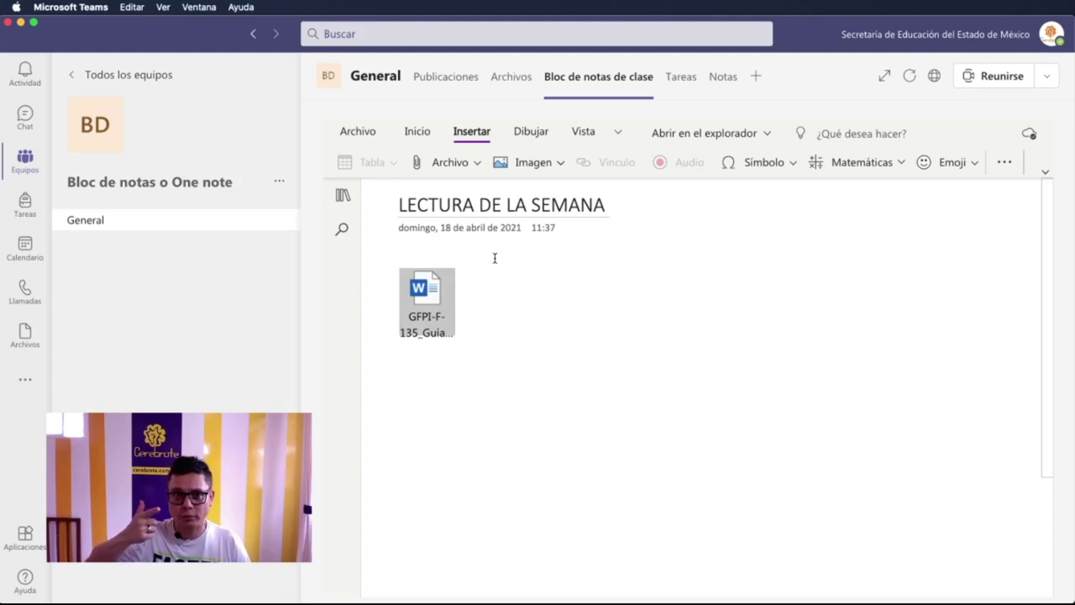
click(332, 195)
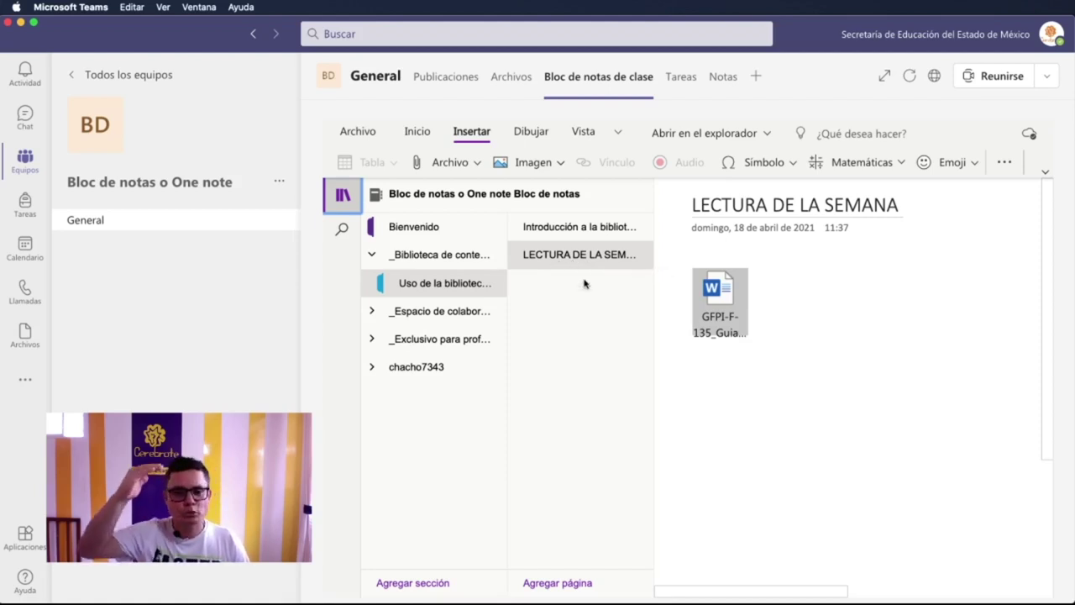
click(790, 340)
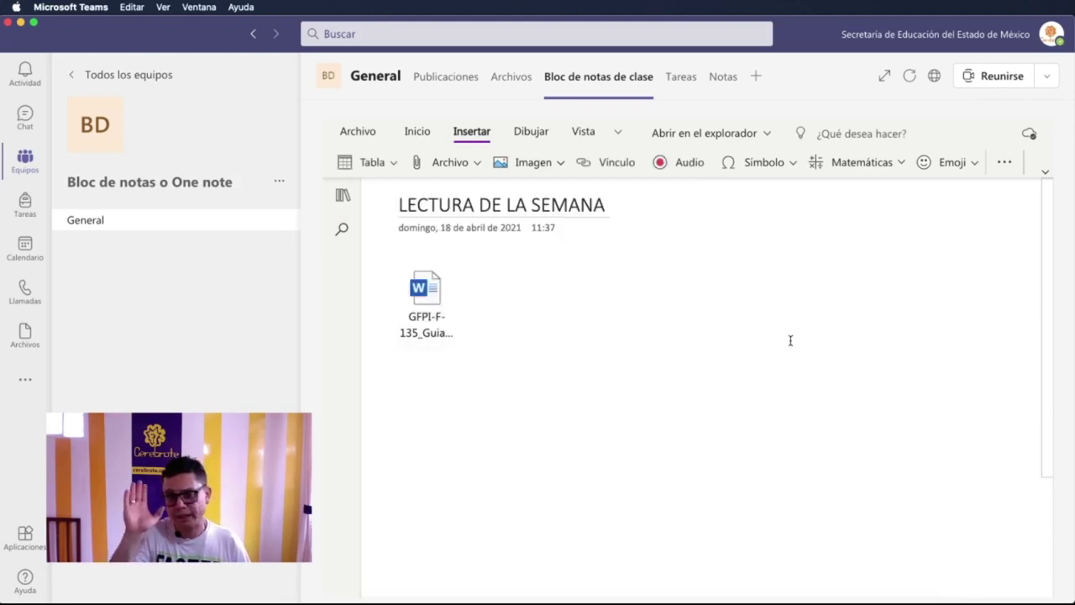
- Switch to the student's view in Chrome and open the LECTURA DE LA SEMANA page from the content library's Uso de la biblioteca section
key(super+Tab)
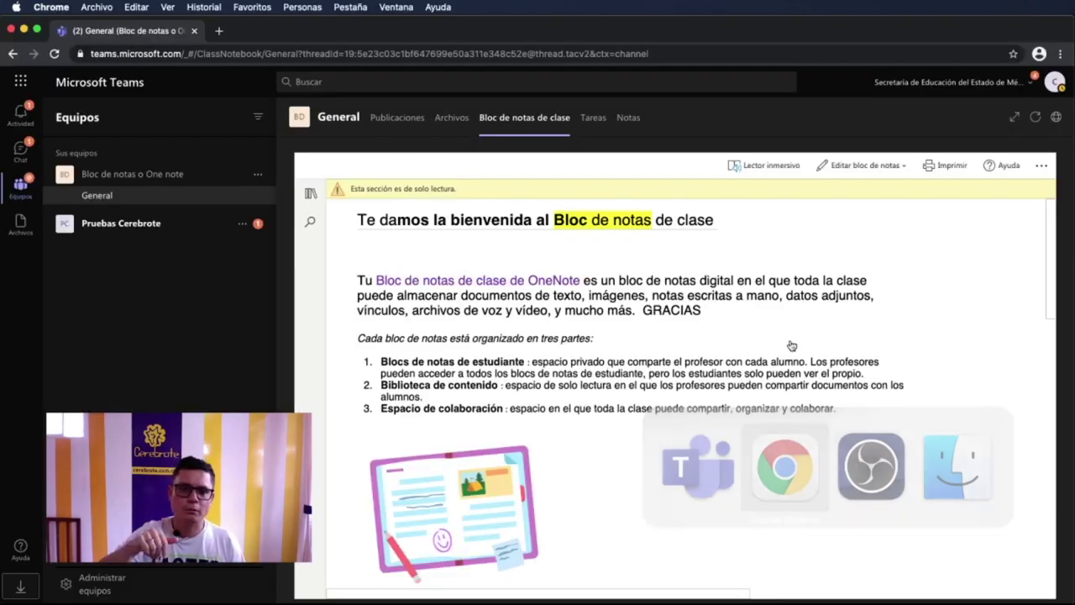
click(314, 196)
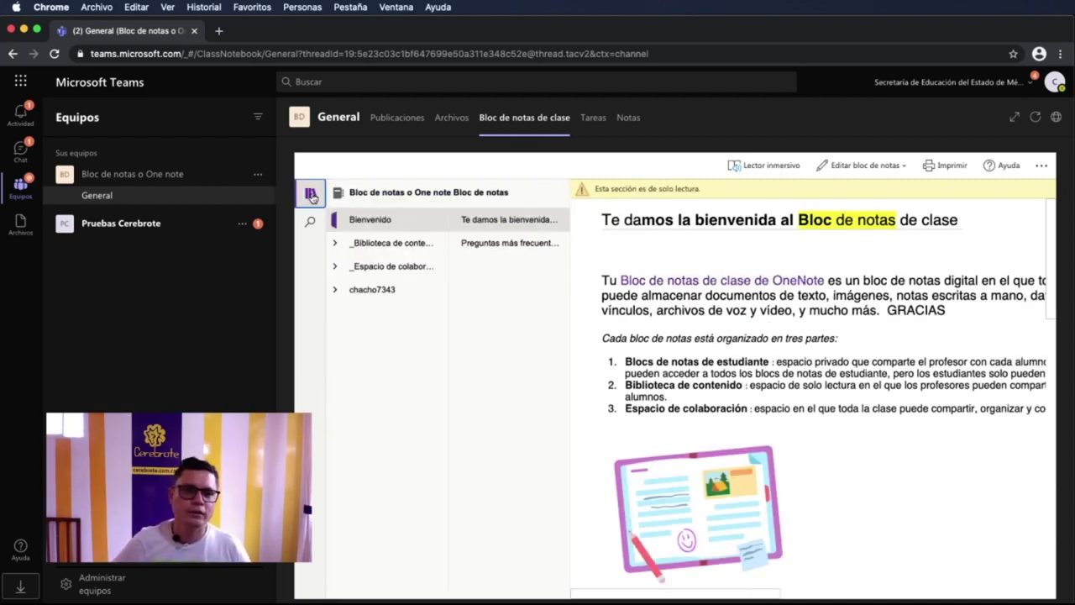
click(367, 243)
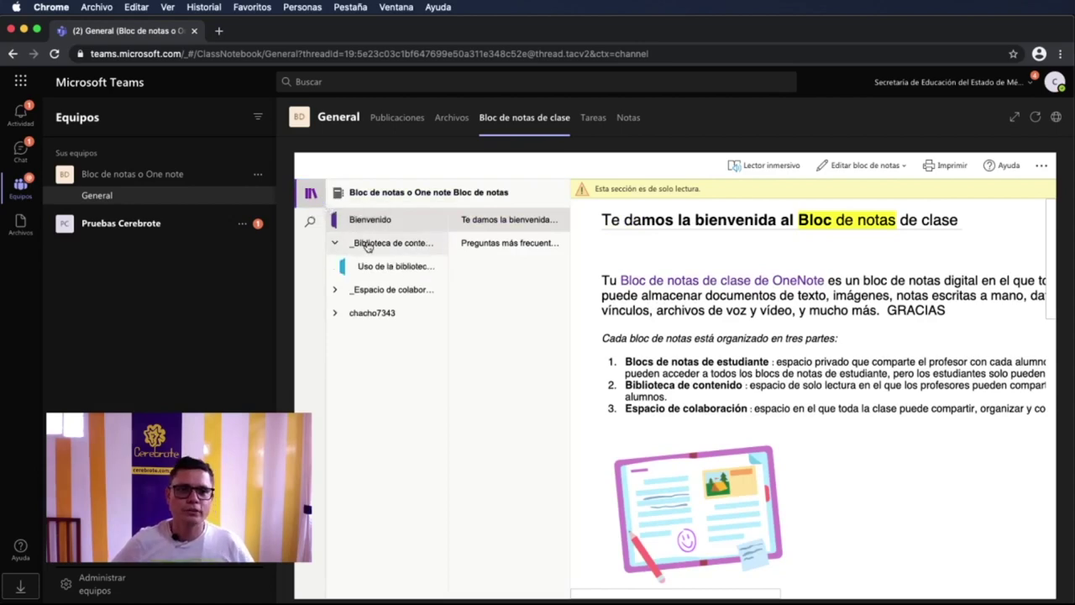
click(375, 267)
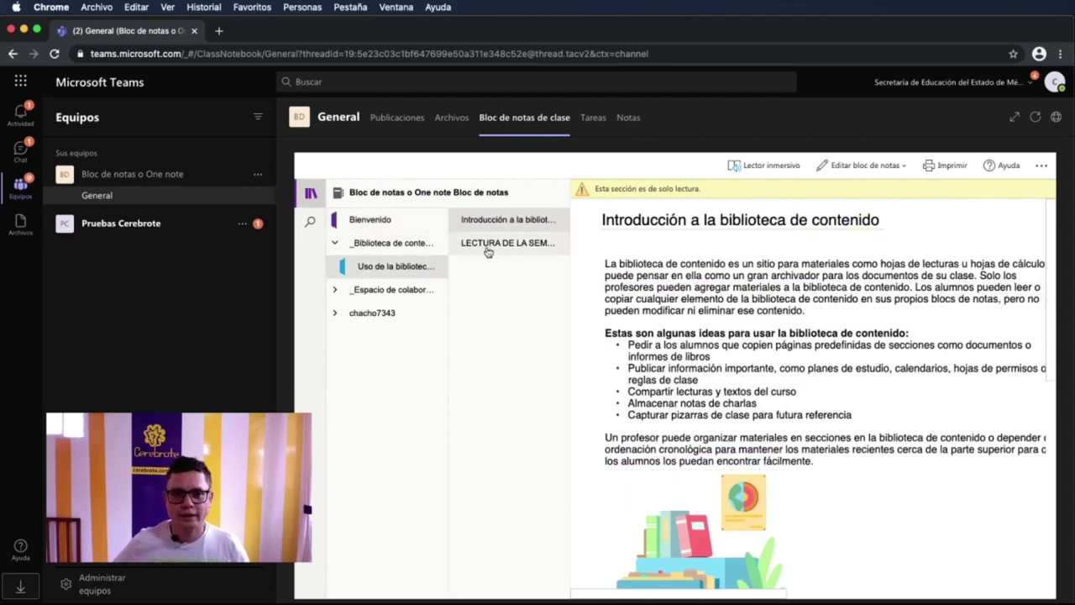
click(488, 245)
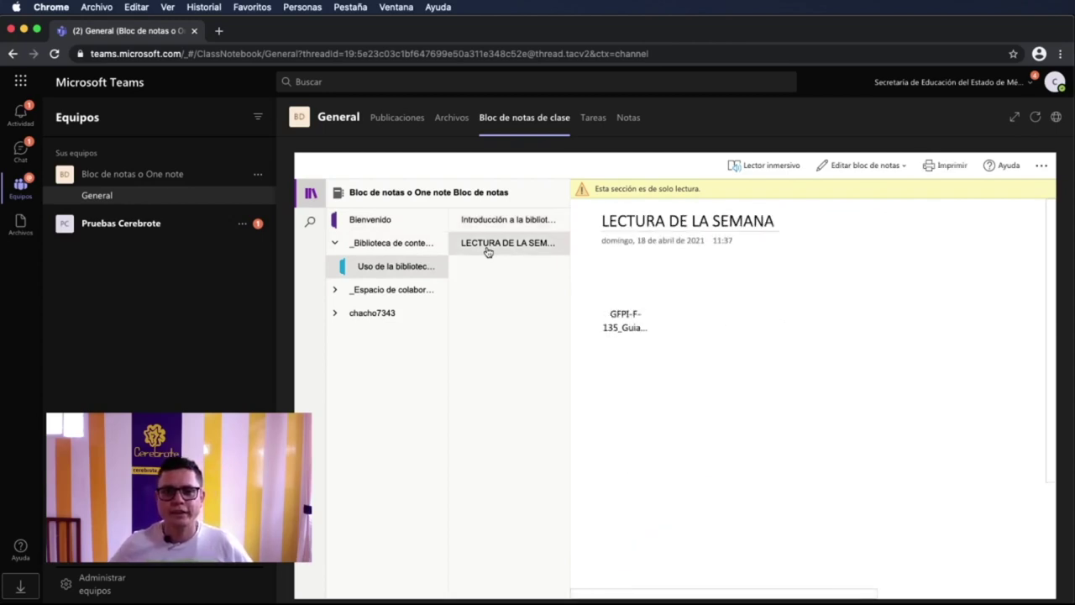
- Try to open the attached Word document from the student's page and decline downloading a copy
click(625, 296)
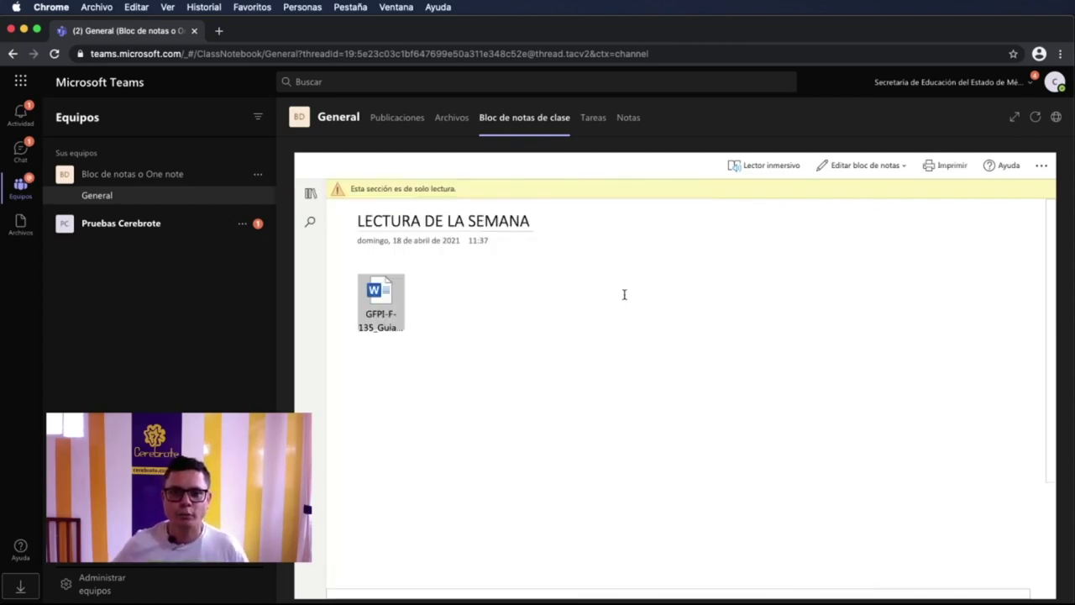
double_click(382, 300)
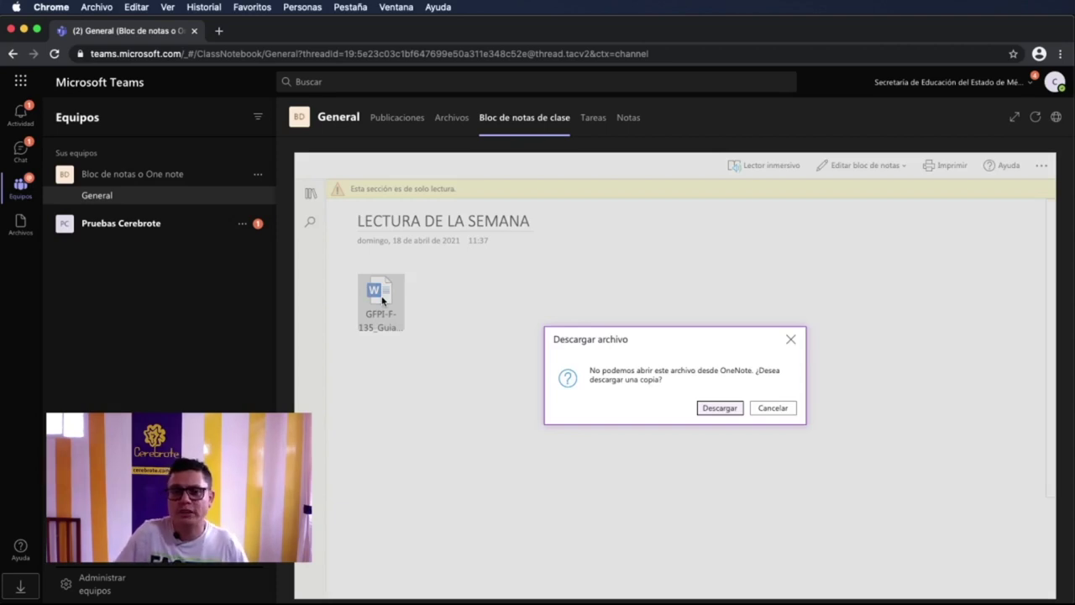
click(772, 408)
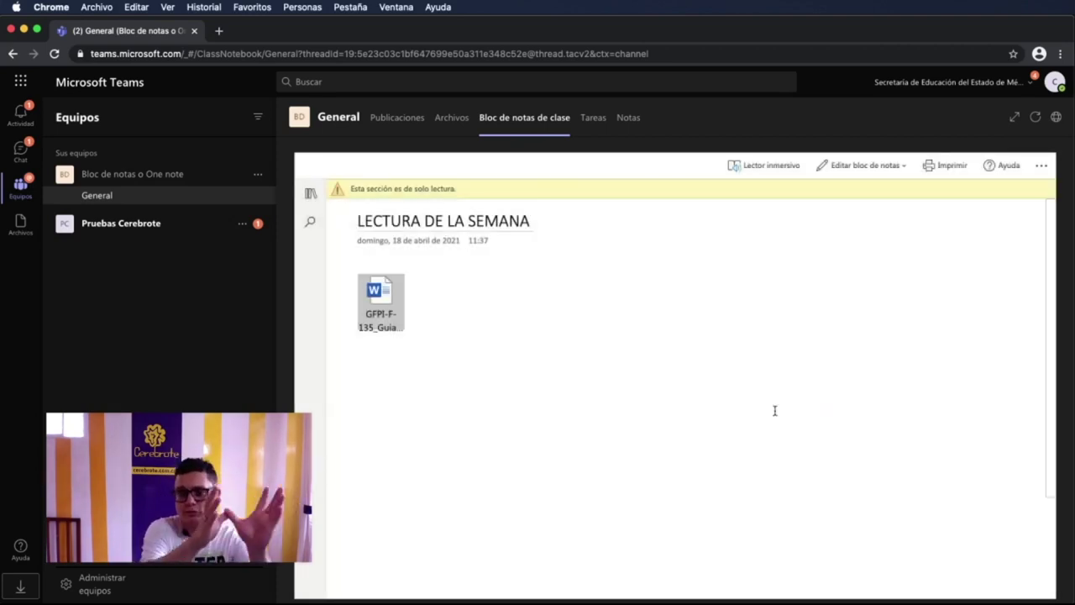
- Switch back to the teacher's Microsoft Teams app, try to open the attached Word document, and decline downloading a copy
key(super+Tab)
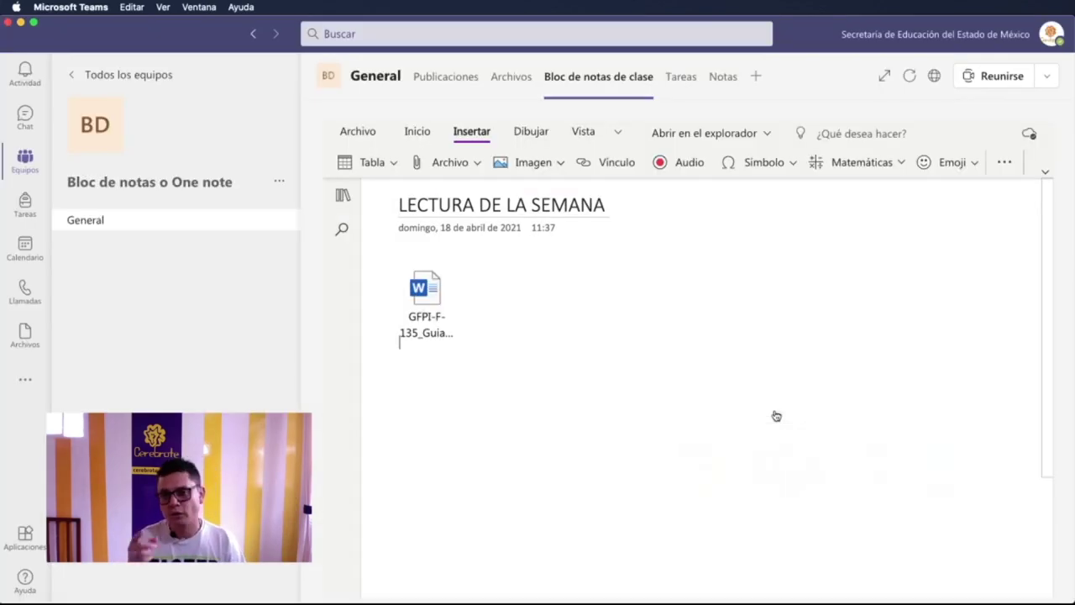
click(433, 297)
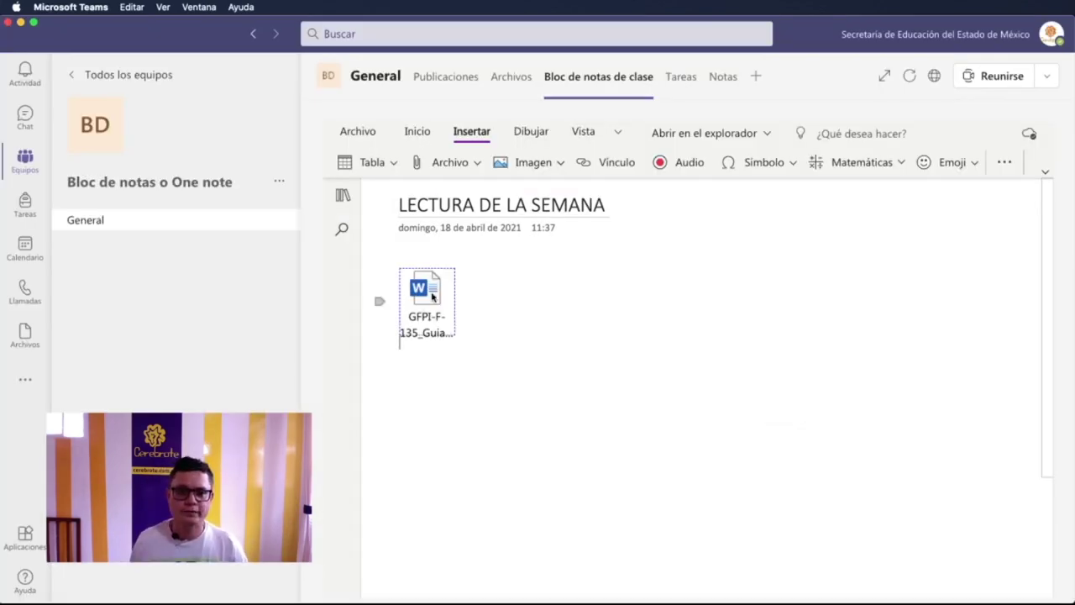
double_click(433, 297)
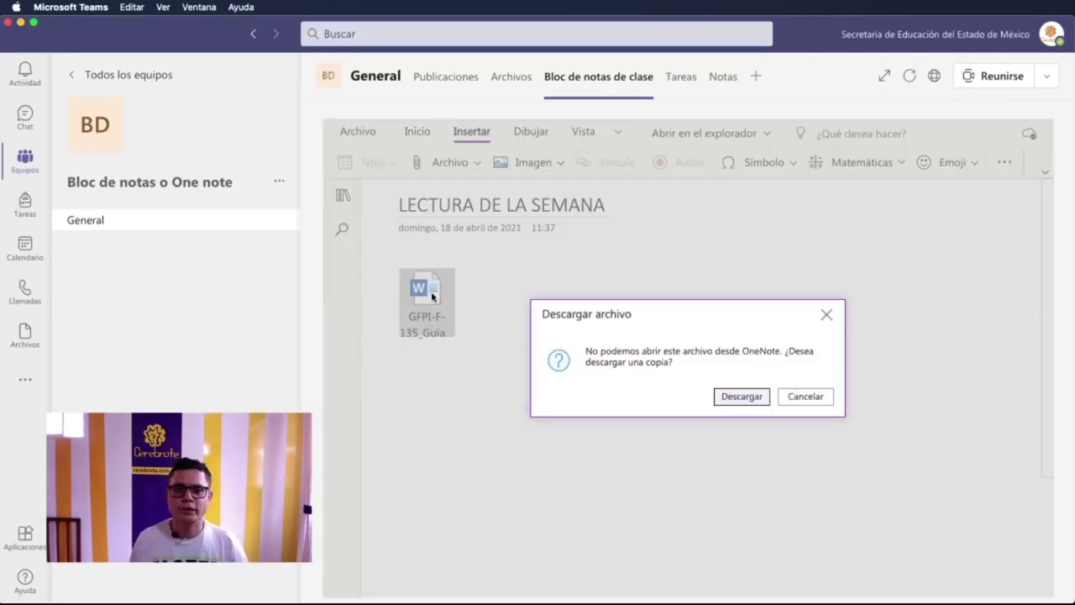
click(791, 397)
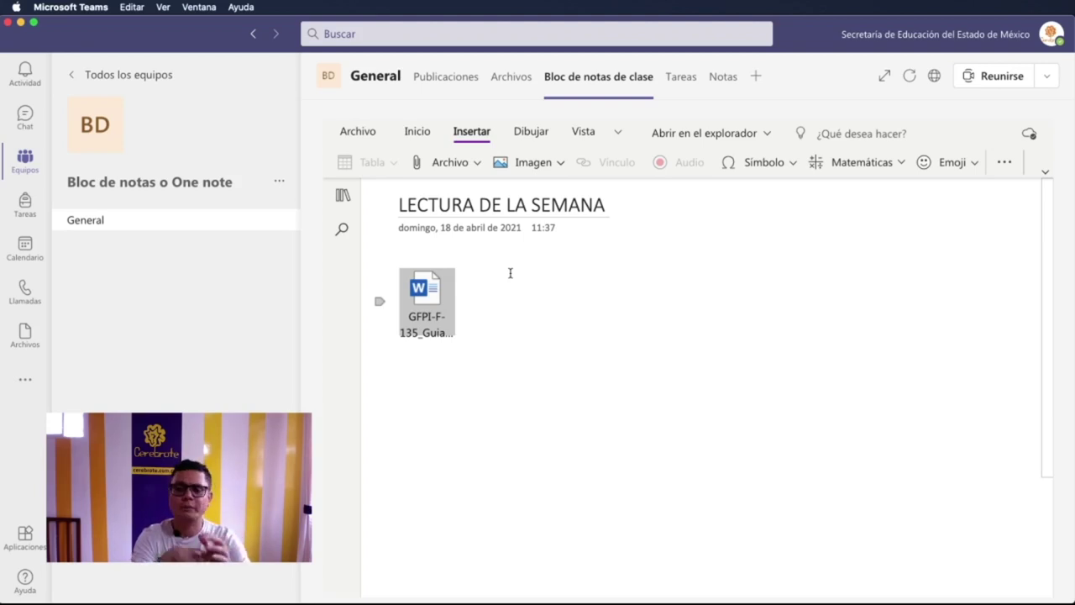
- Check the collaboration space group, expand the teacher-only group, and open its introduction page in the Utilizando el espacio section
click(343, 195)
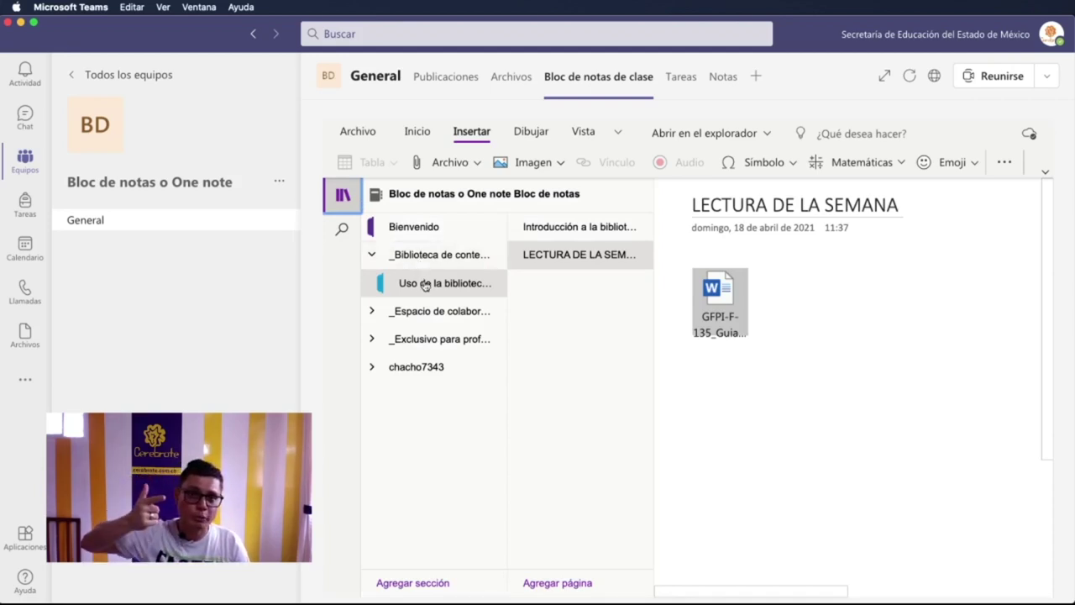
click(393, 319)
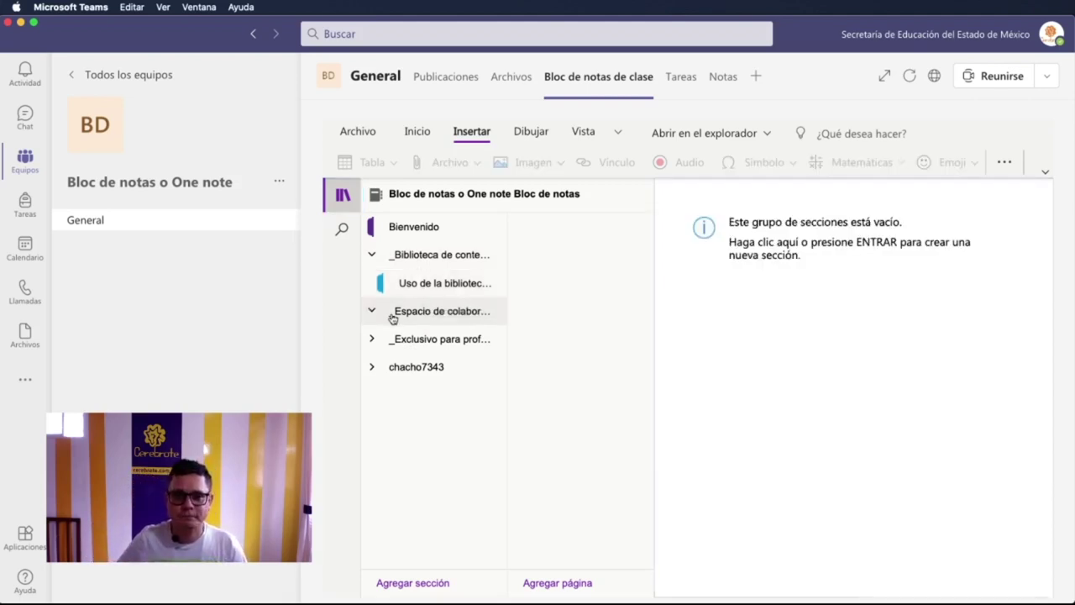
click(401, 336)
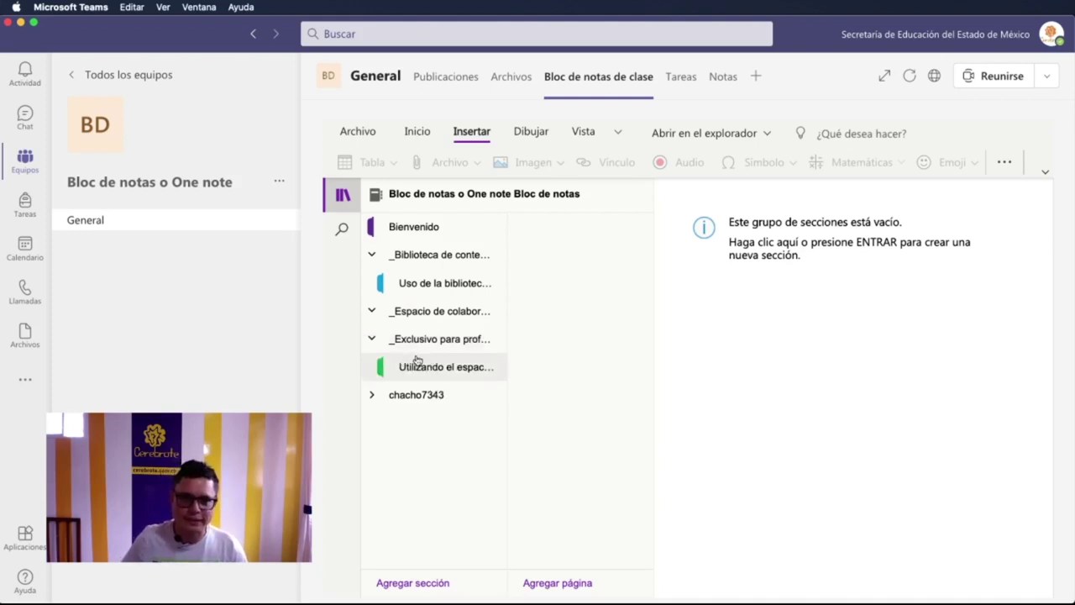
click(424, 319)
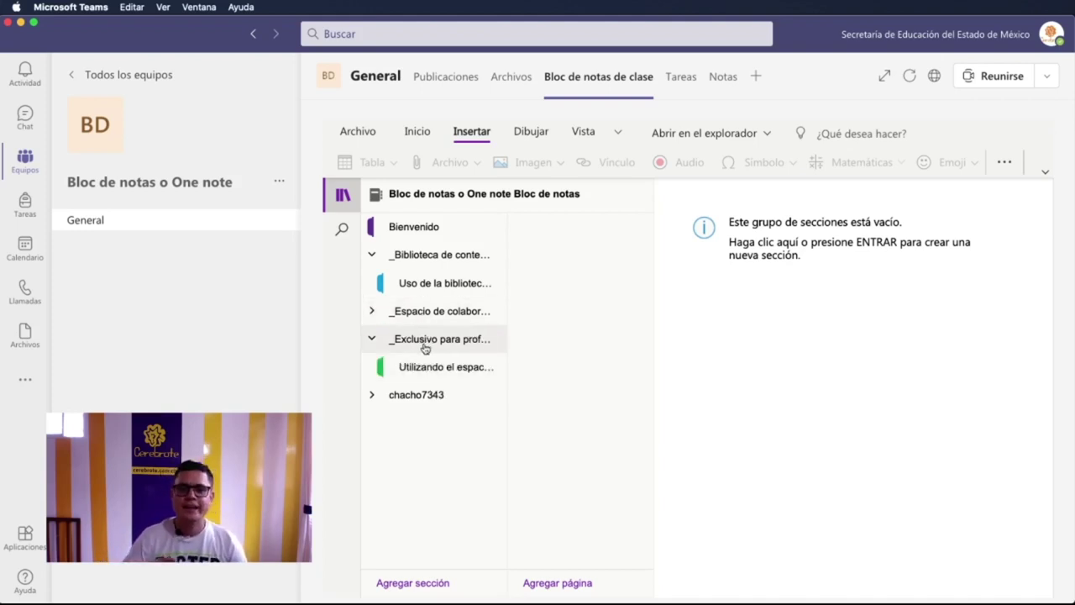
click(426, 369)
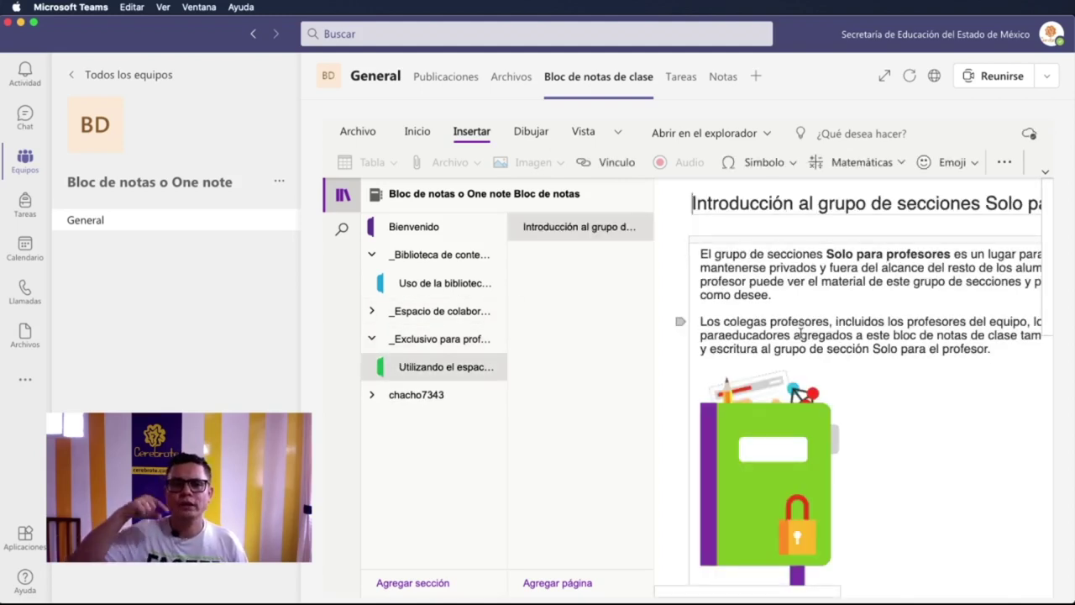
- Switch to the student's view in Chrome and widen the section list to show the full section group names
key(super+Tab)
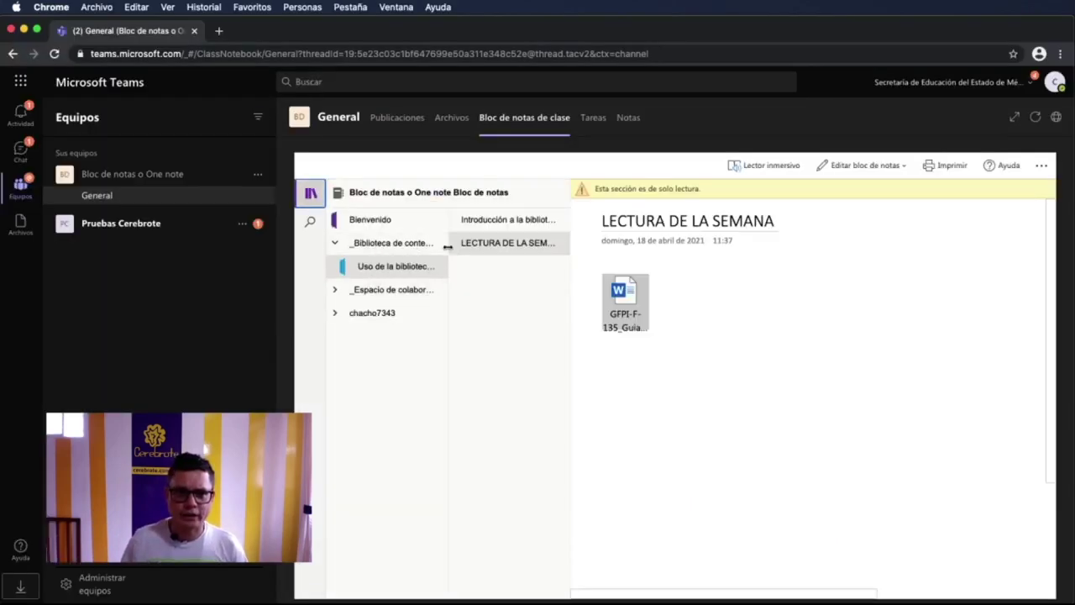
drag(447, 248, 507, 250)
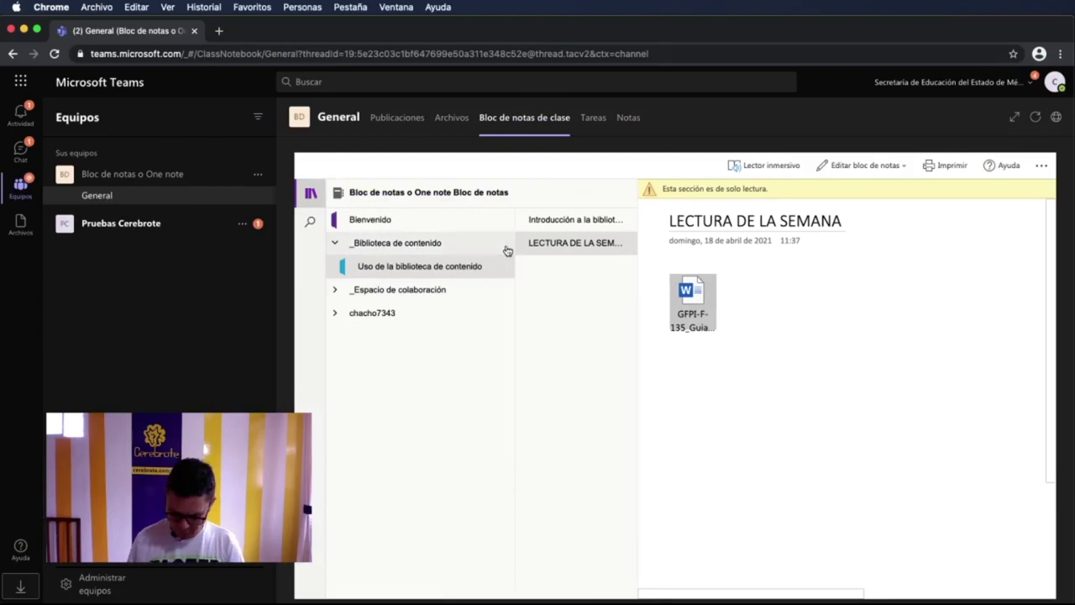
- Enlarge the student's browser view and expand the collaboration space and the student's own section group to inspect their sections
key(super+minus)
key(super+equal)
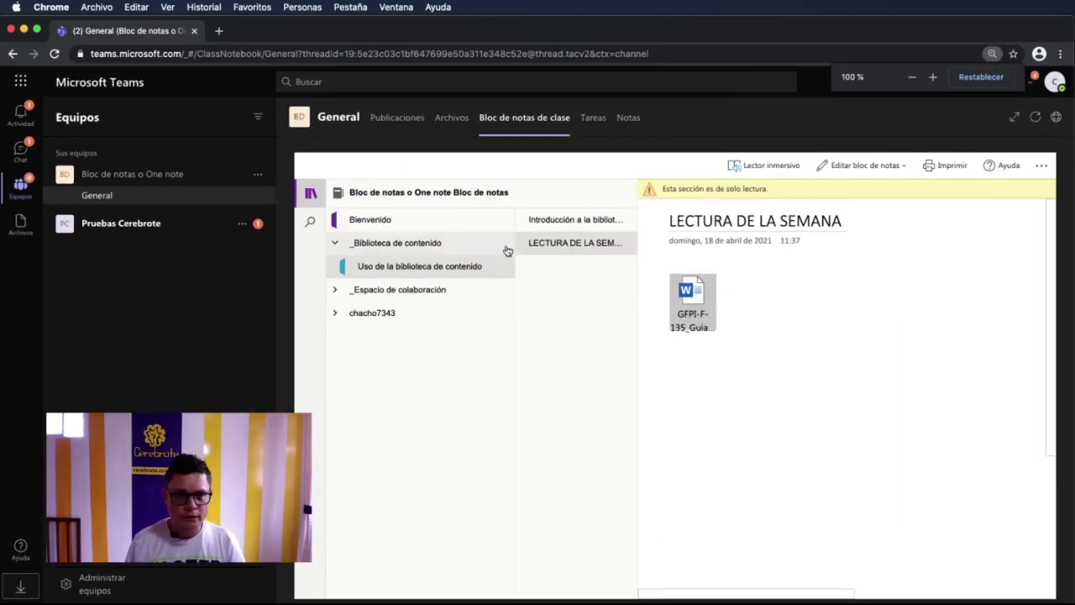
key(super+equal)
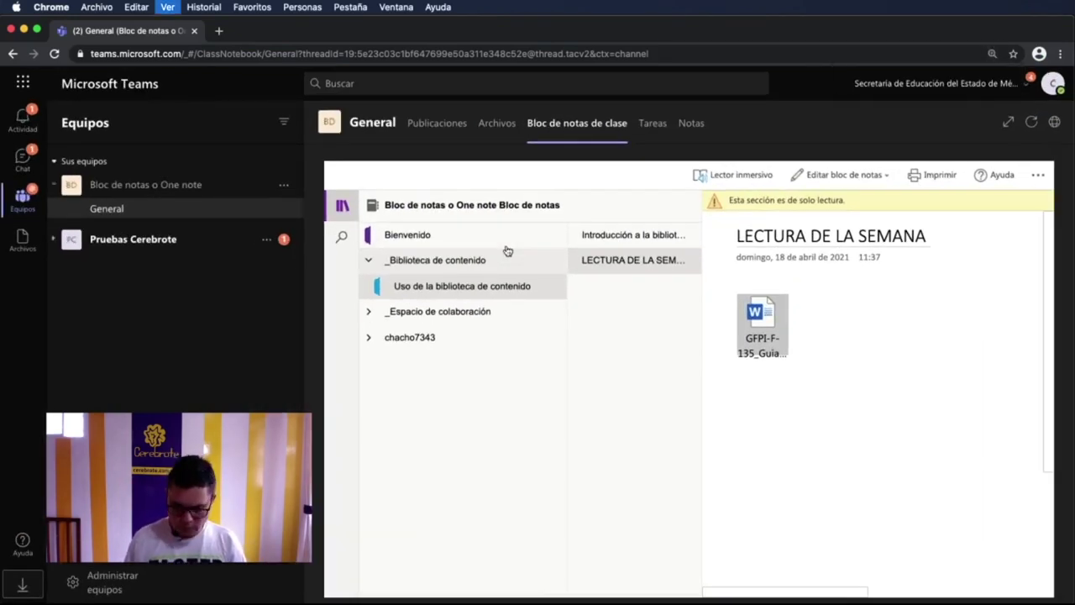
key(super+equal)
click(474, 347)
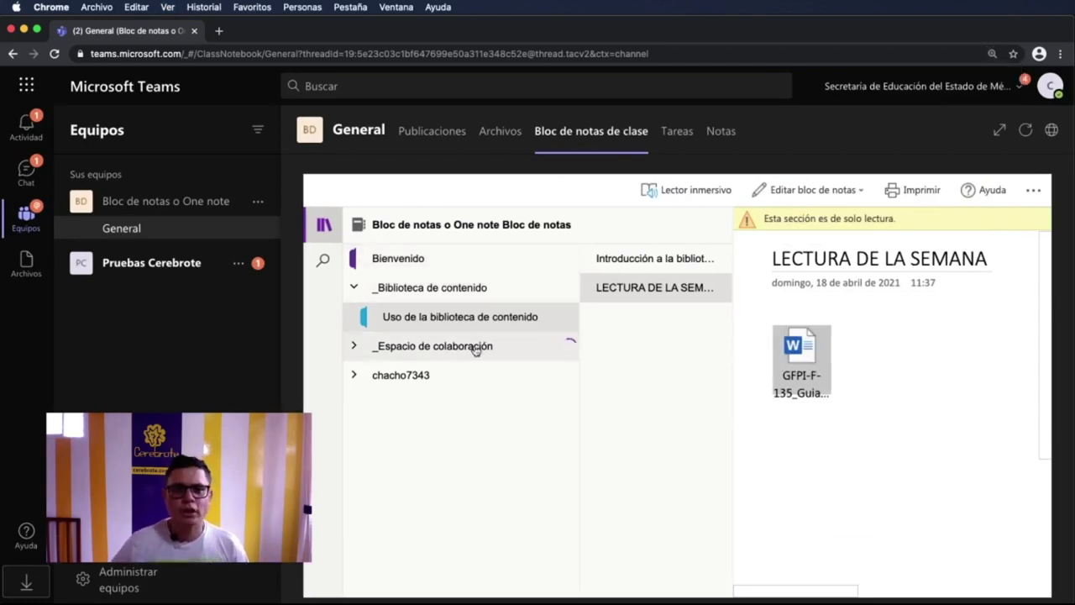
click(411, 375)
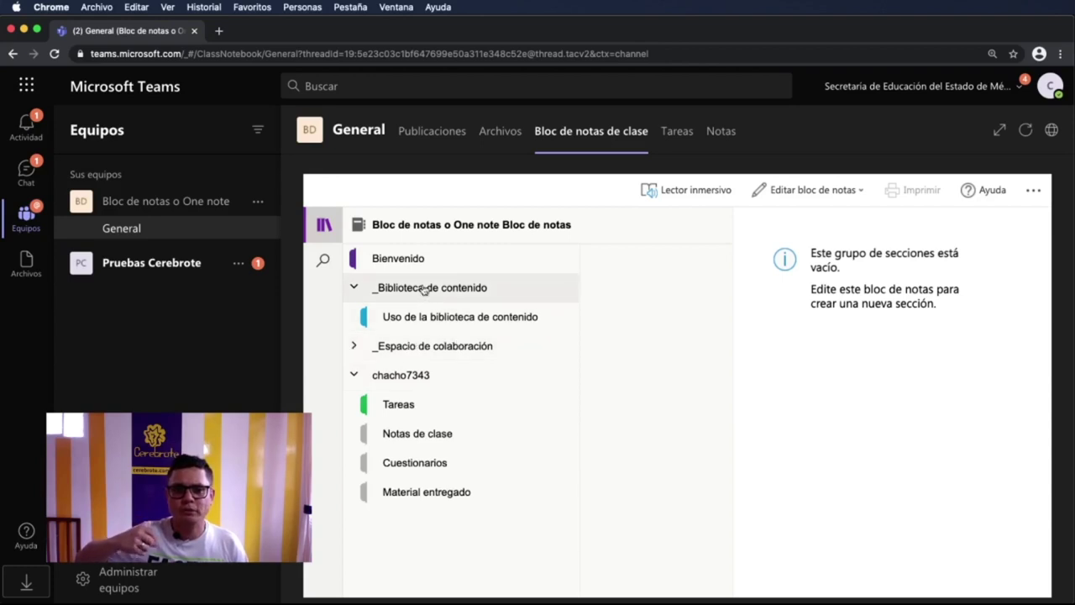
- Switch to the teacher's Microsoft Teams app, collapse the teacher-only group, and widen the section list to show full group names
key(super+Tab)
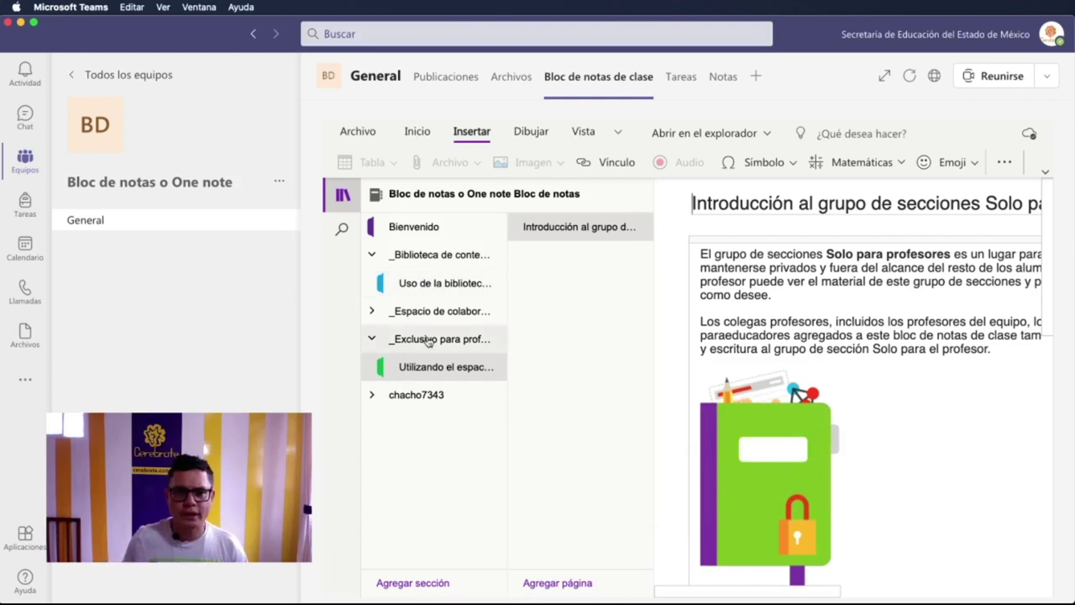
click(429, 340)
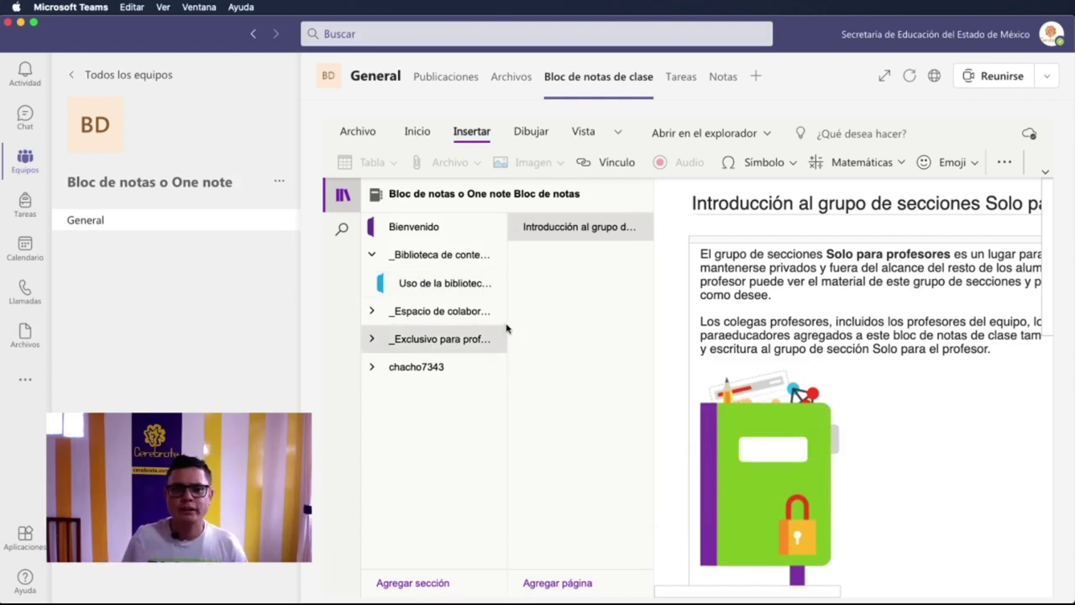
drag(508, 314, 576, 304)
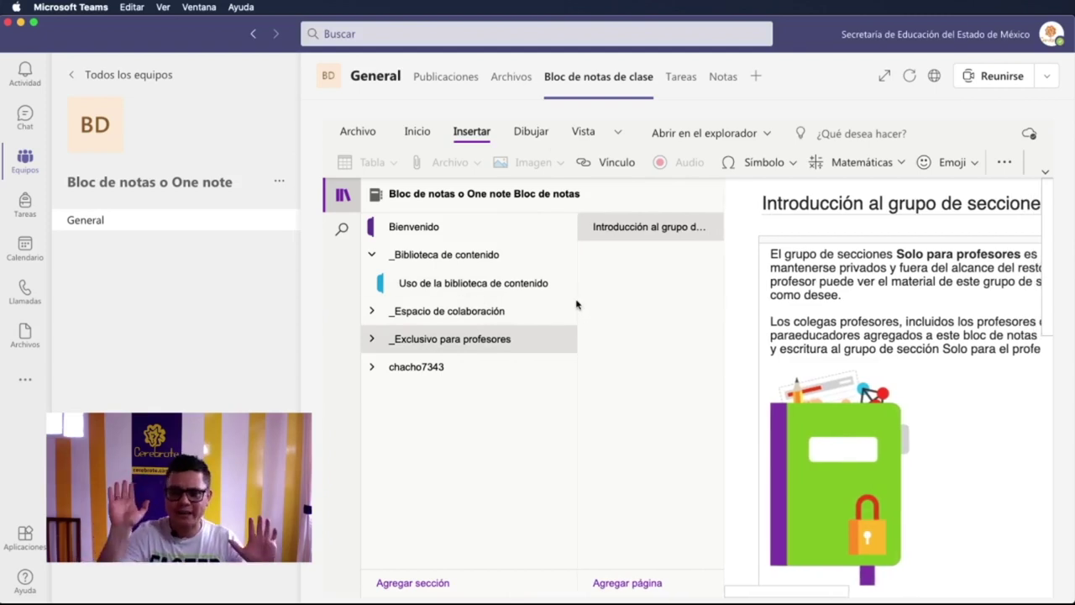
- Create a new section named MUESTRA in the empty _Espacio de colaboración section group
click(521, 311)
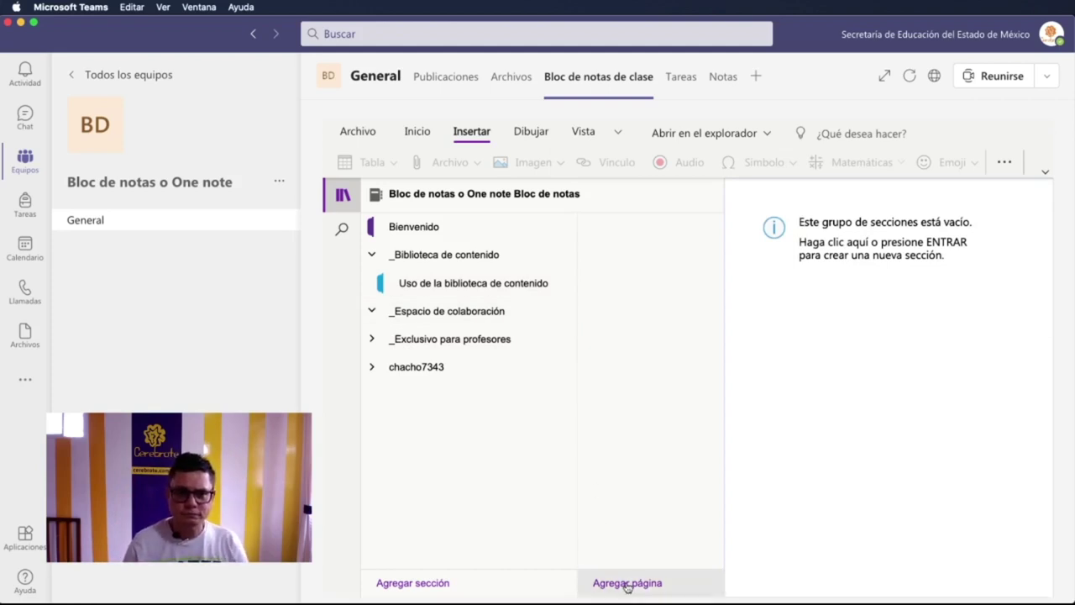
click(439, 312)
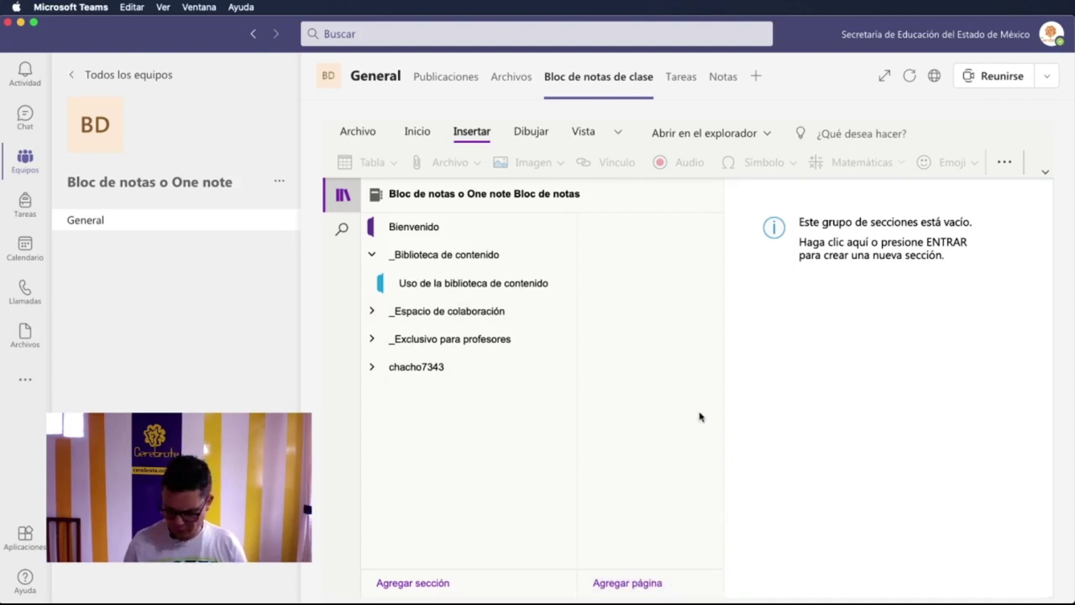
click(781, 336)
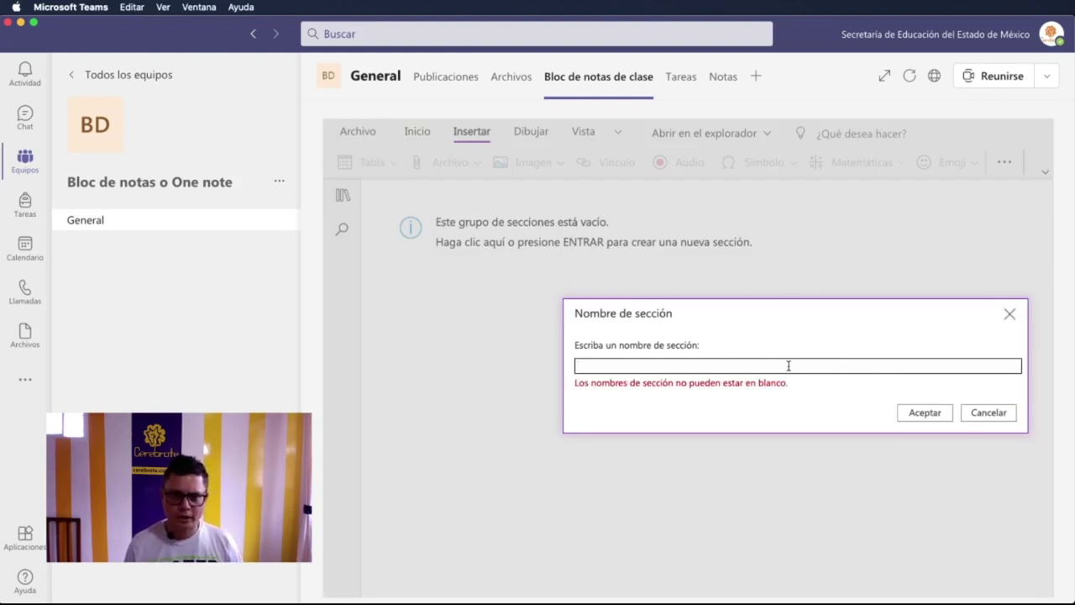
text(MUESTRA)
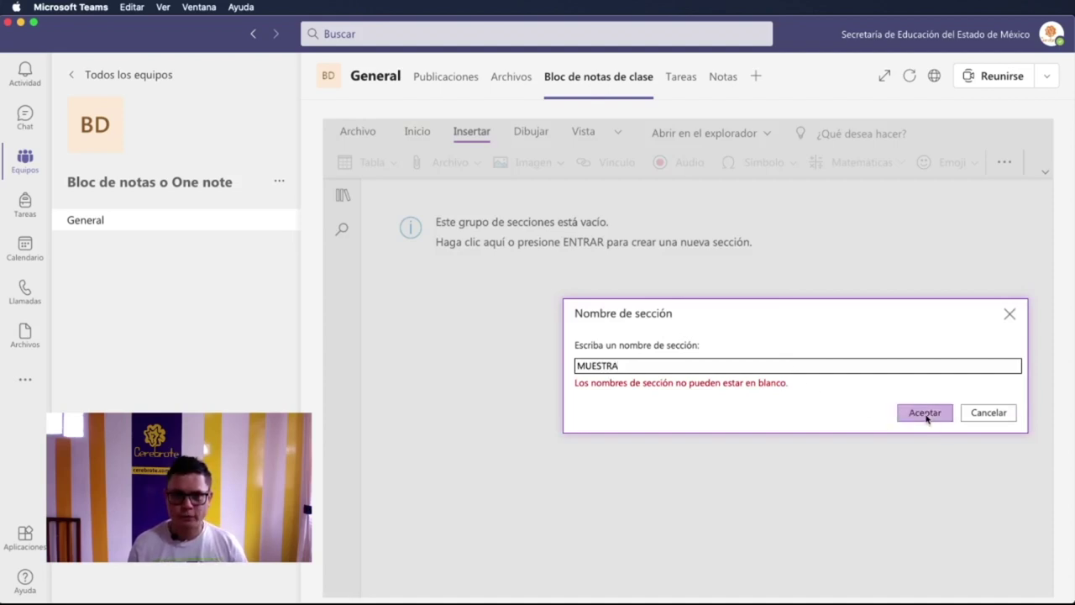
click(924, 412)
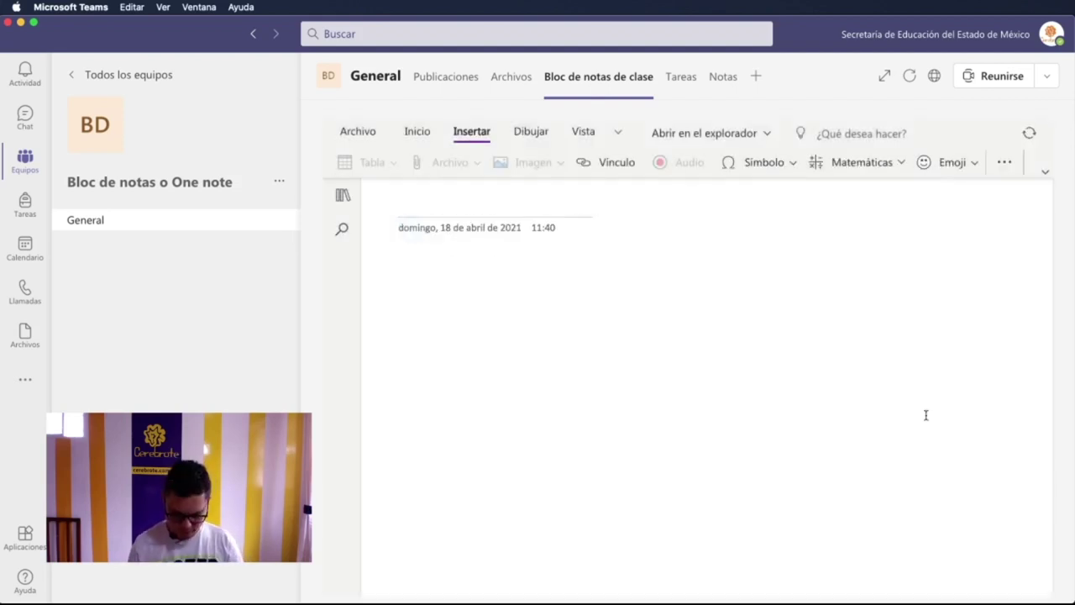
- Title the new section's blank page MUESTRA and move on to the page body
text(RAYEMOS)
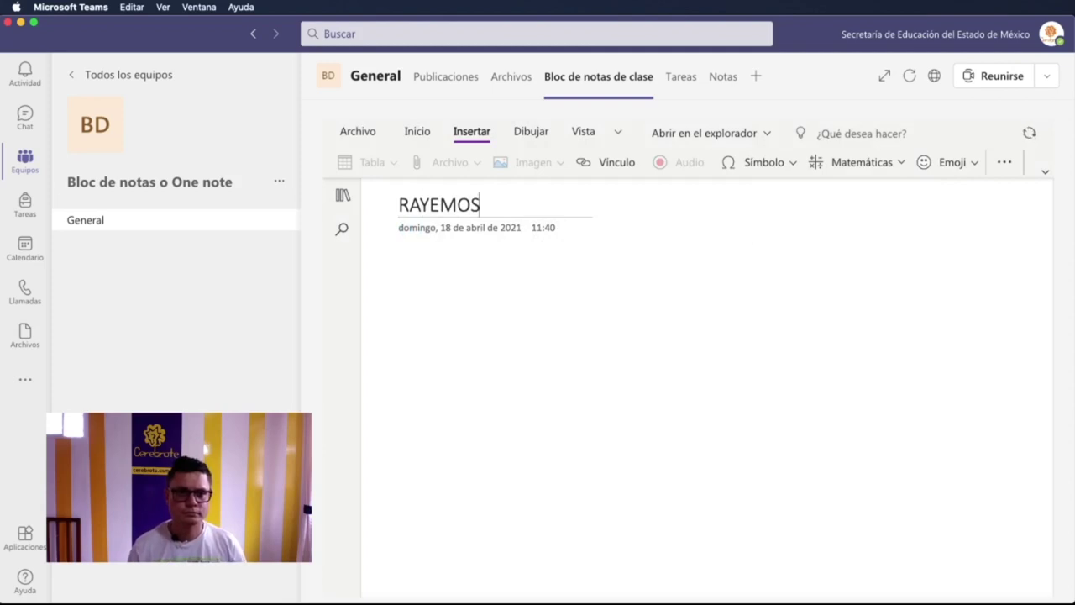
key(super+a)
text(,MUESTRA)
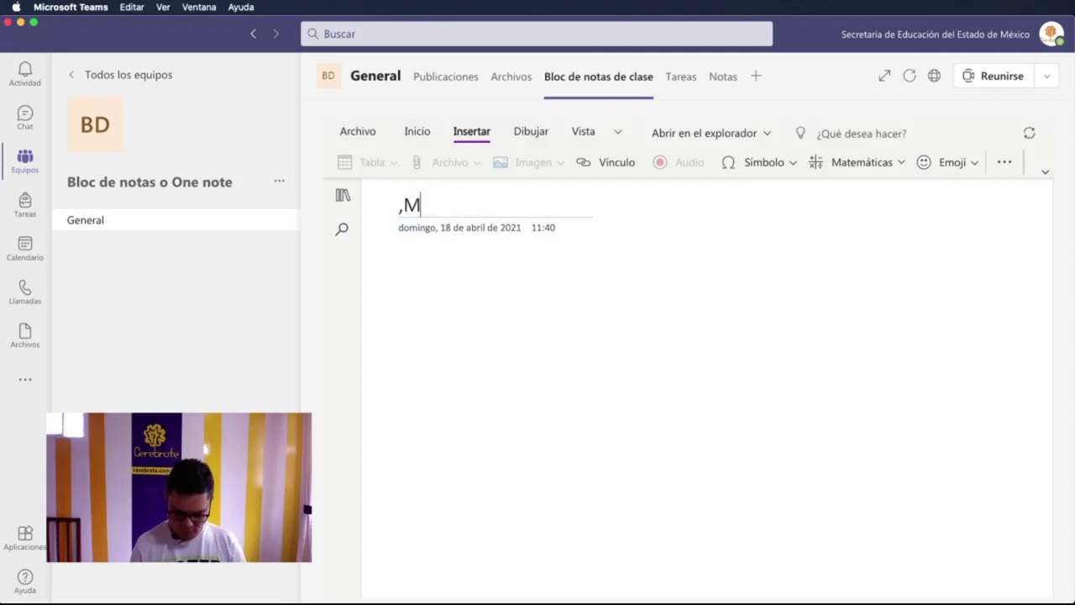
key(Left)
key(Left)
key(Left)
key(Left)
key(Left)
key(Left)
key(Left)
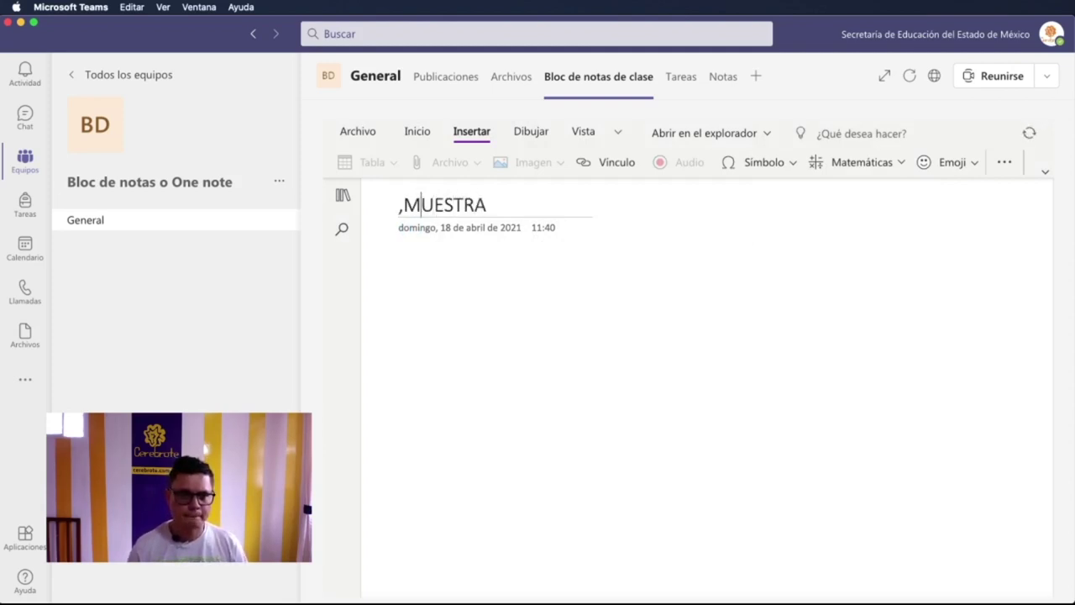
key(BackSpace)
key(Return)
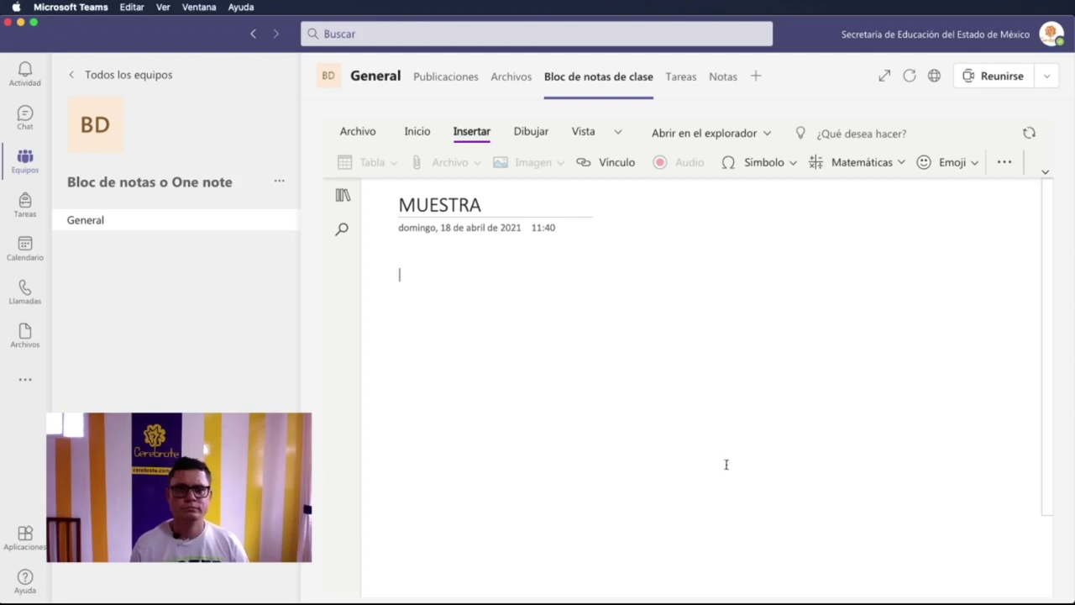
- Draw a red freehand zigzag line with the pen across the page below the MUESTRA title
click(520, 134)
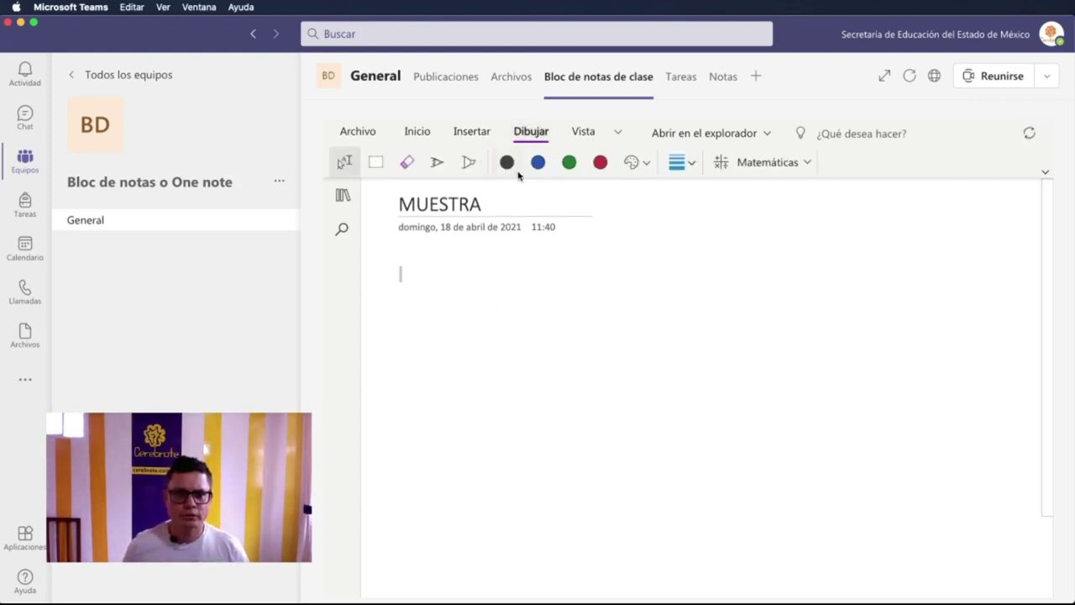
click(467, 163)
click(436, 163)
mouse_move(426, 290)
mouse_down()
mouse_move(547, 345)
mouse_move(678, 310)
mouse_move(744, 337)
mouse_up()
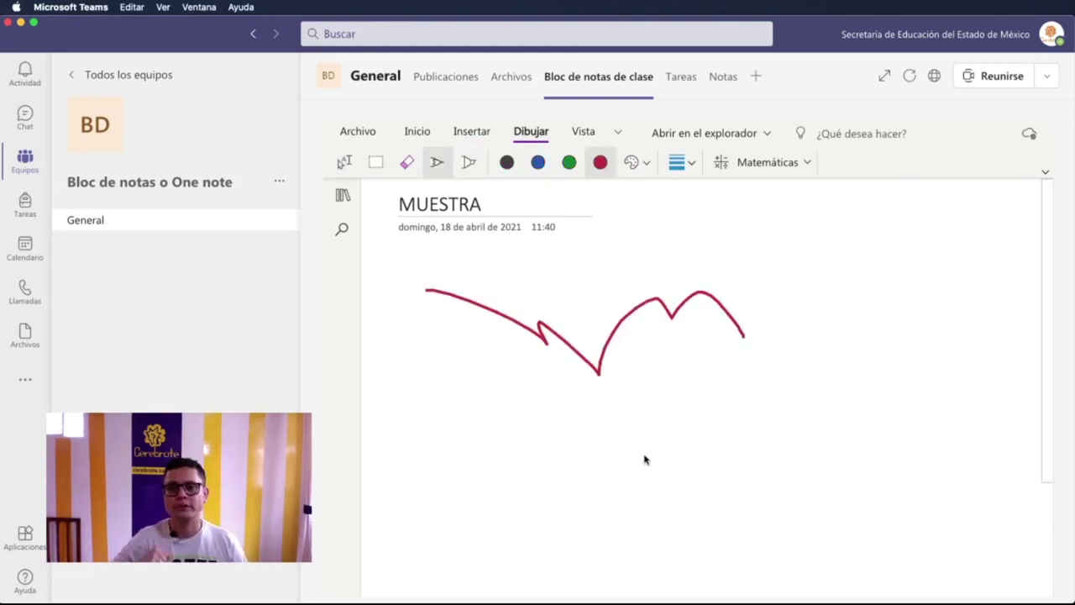
- Switch to the student's view in Chrome, reload the class notebook, and open the MUESTRA page in the collaboration space
key(super+Tab)
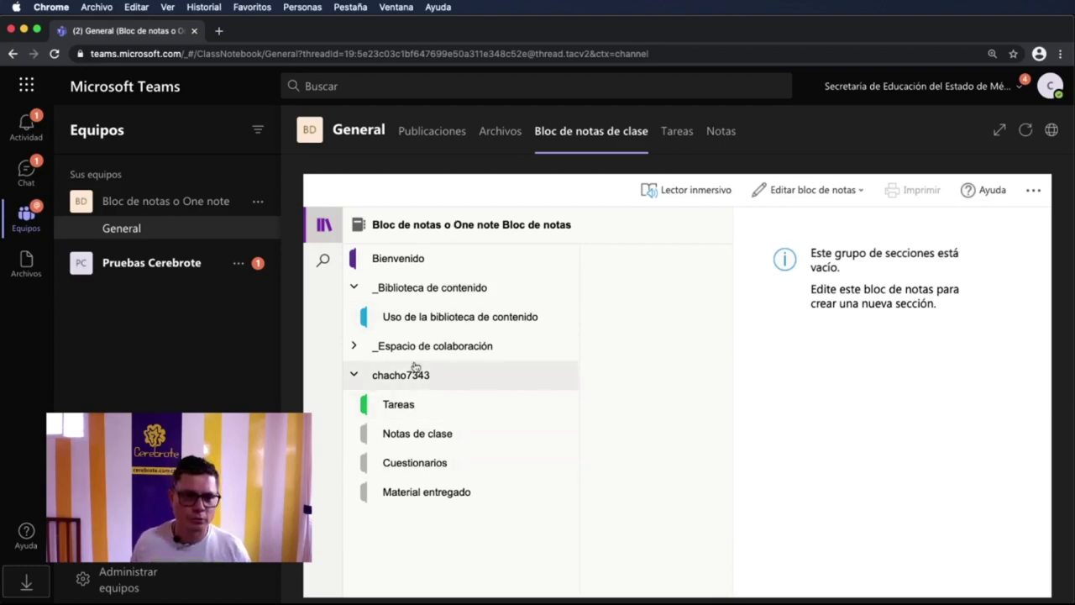
click(421, 349)
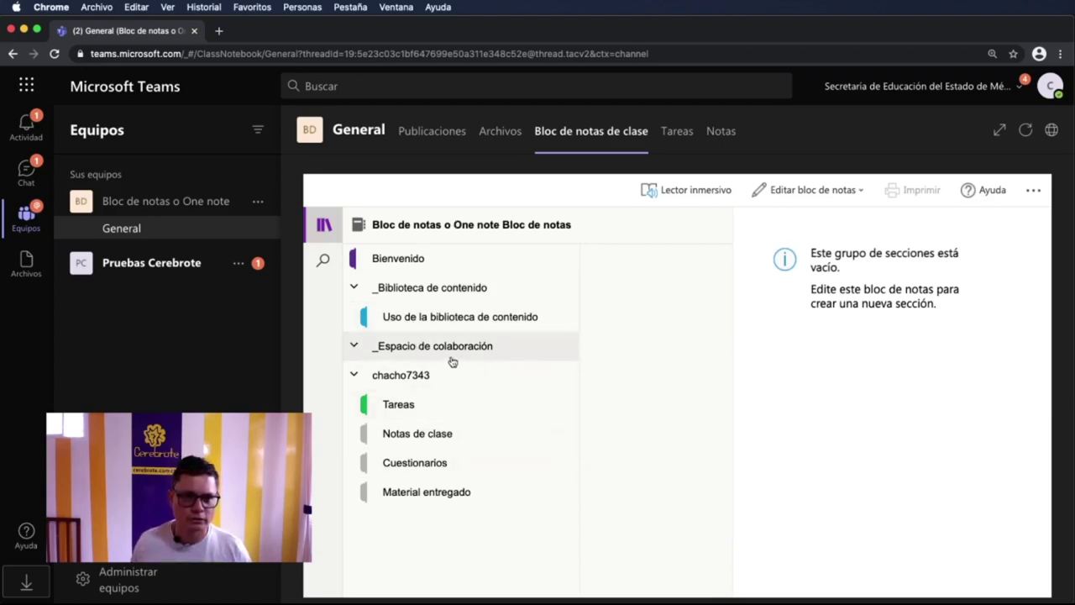
click(413, 131)
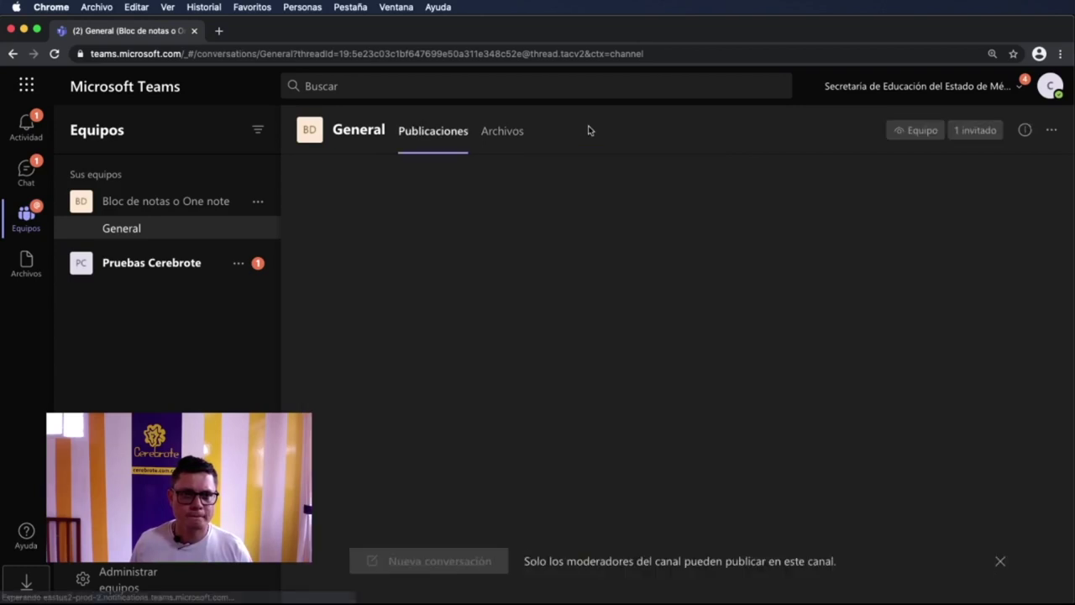
click(591, 133)
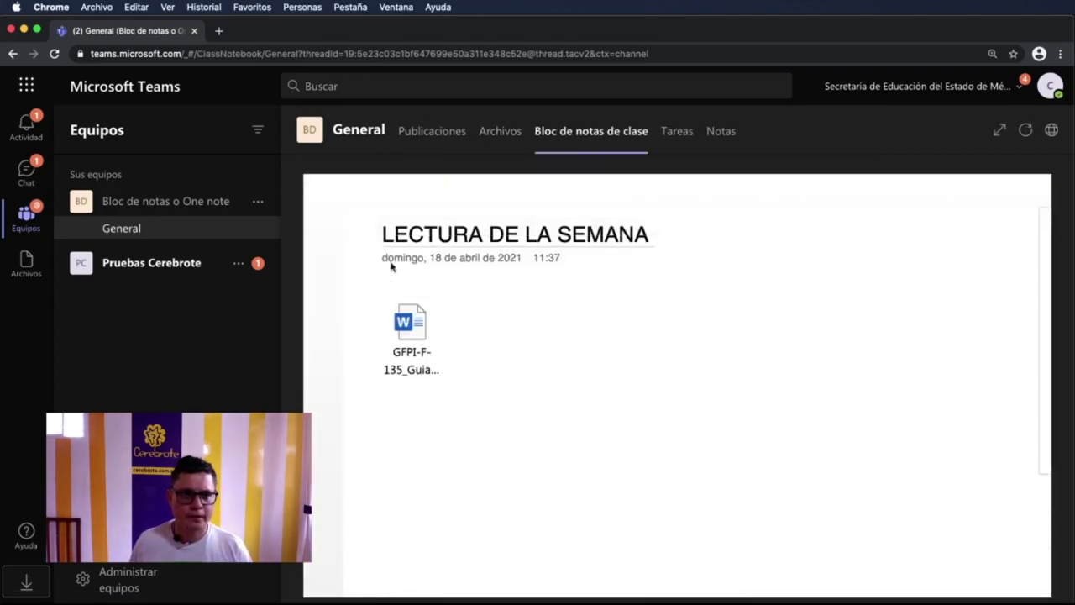
click(324, 225)
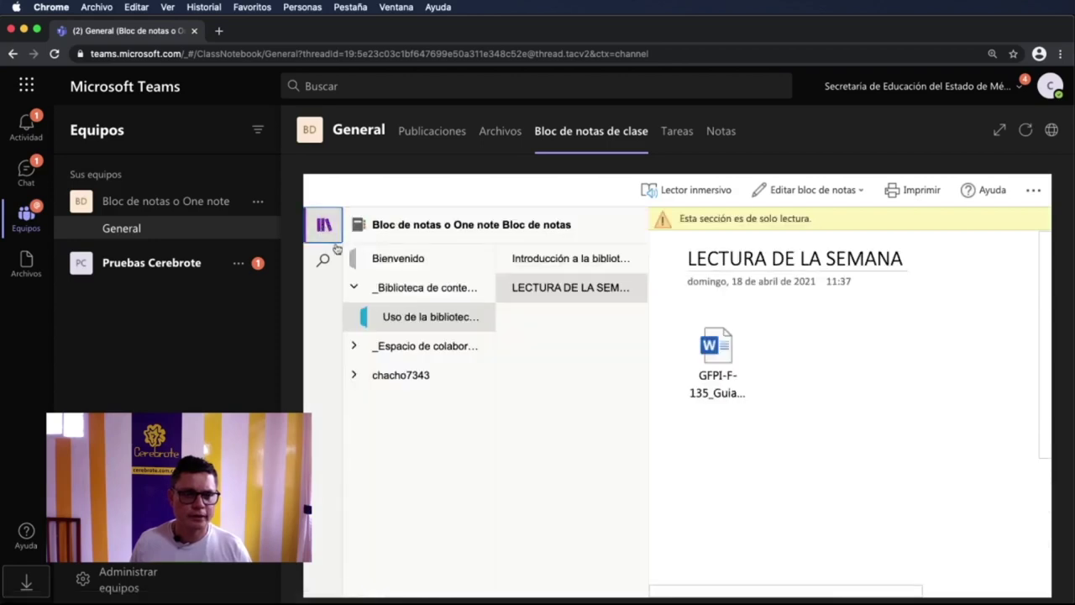
click(416, 352)
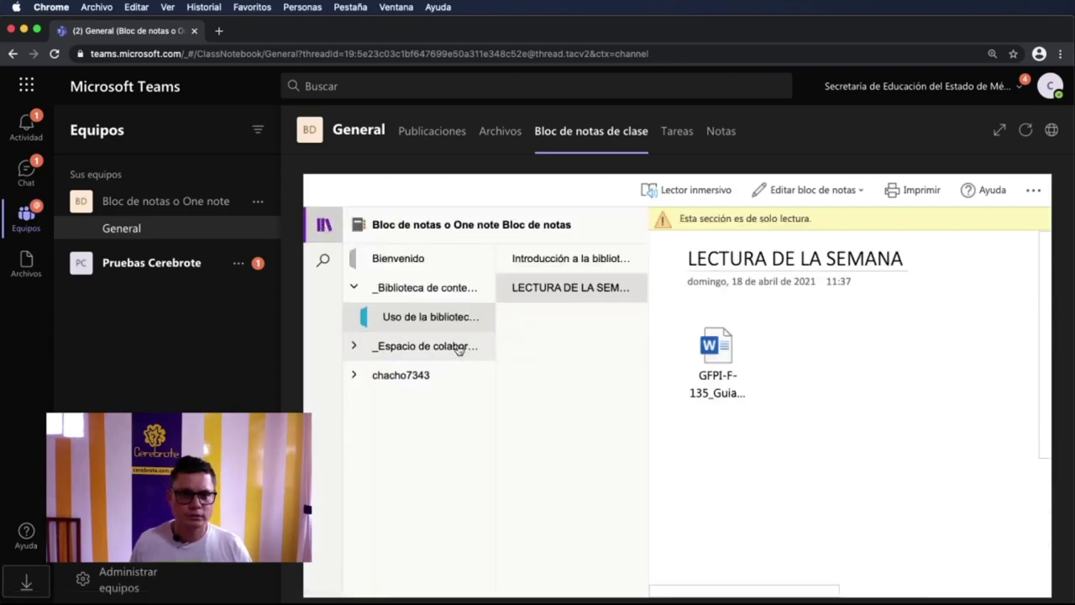
click(420, 376)
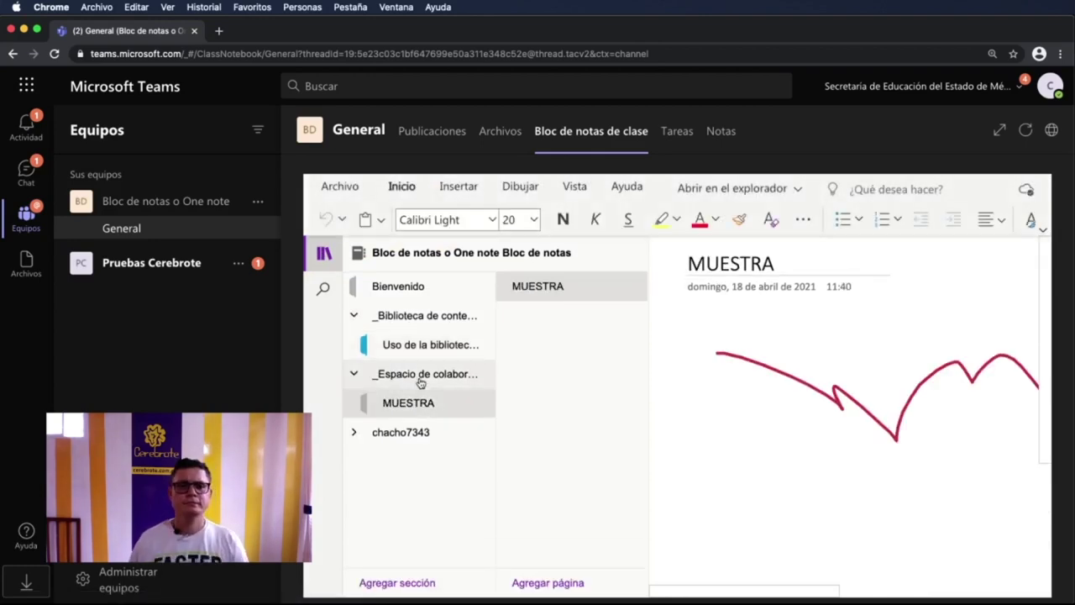
- As the student, add the note "HOLA PROFE QUE BUENA HERRAMIENTA" below the red drawing on the MUESTRA page
scroll(830, 379, right, 2)
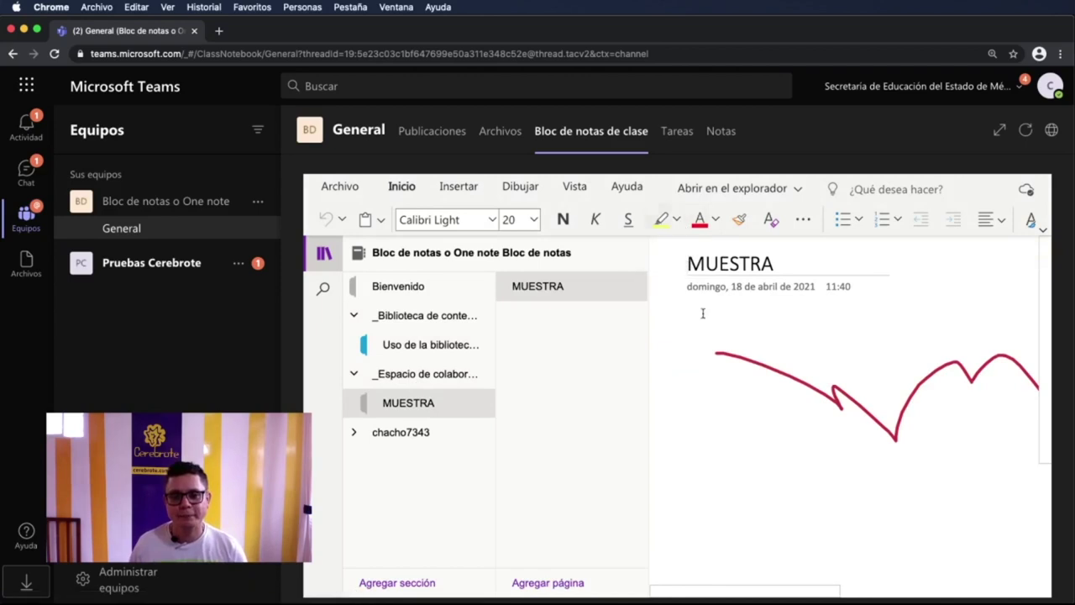
click(719, 446)
click(415, 458)
text(HO)
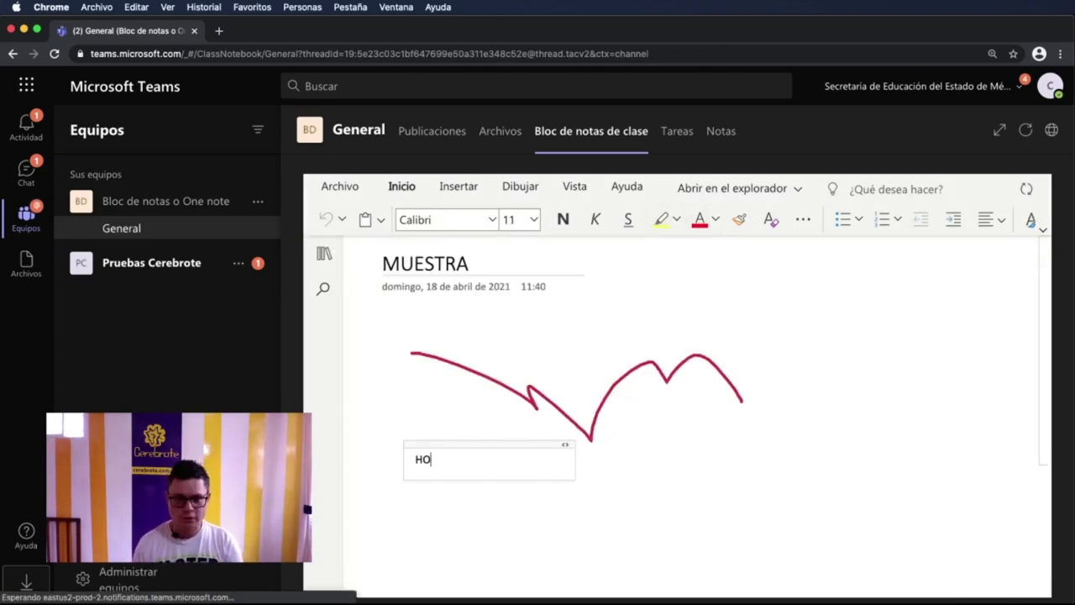
text(LA PROFE QUE BUYEN)
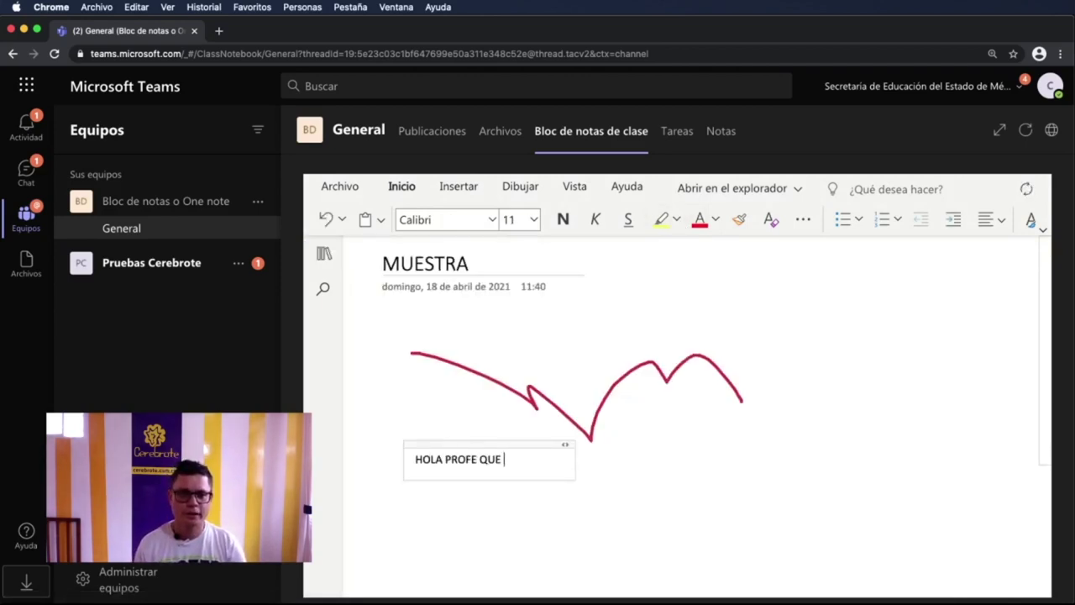
key(BackSpace)
key(BackSpace)
key(BackSpace)
text(ENA HE)
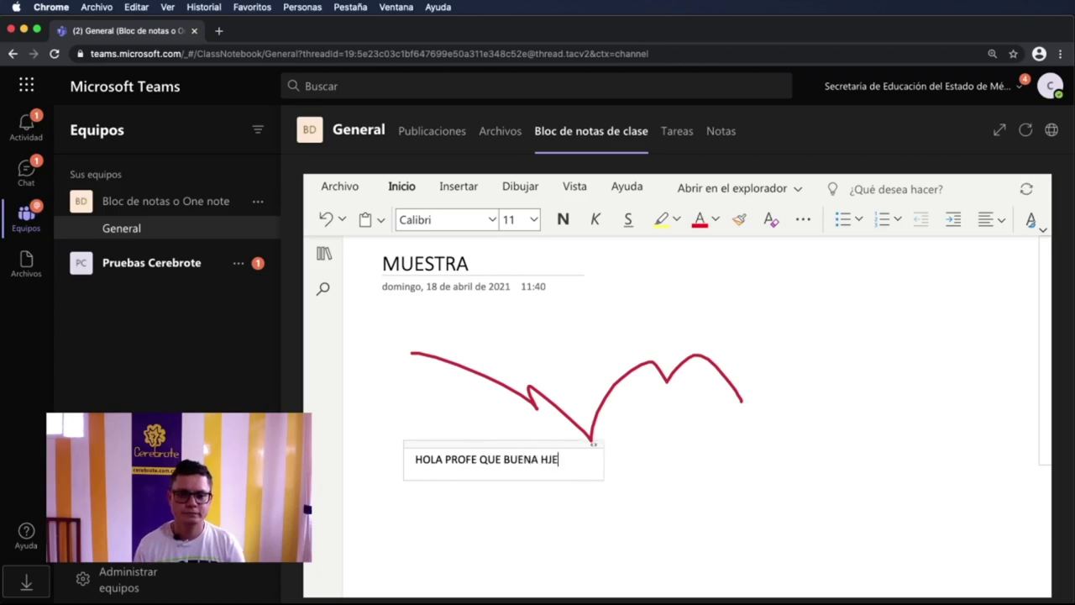
key(BackSpace)
text(ERRAMIENTA)
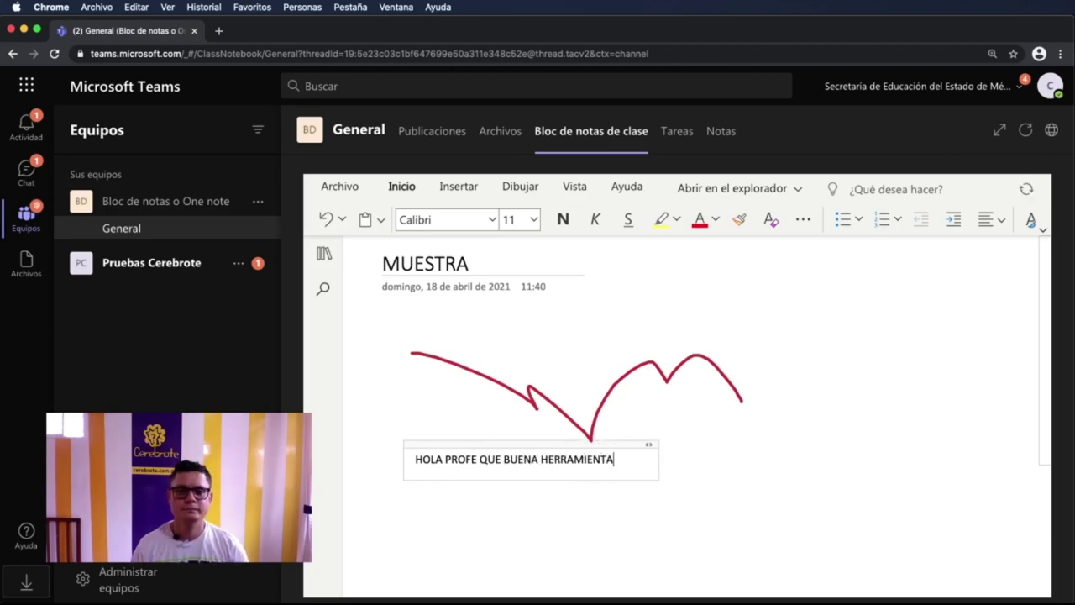
click(742, 450)
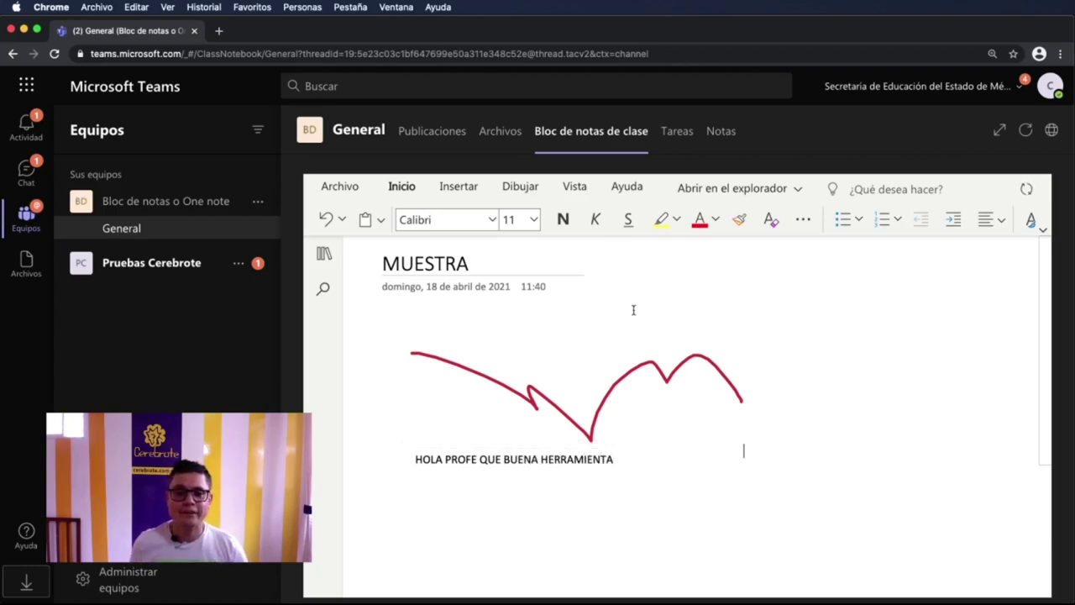
- Highlight the note's text from "HOLA" through "HERR" in bright green
drag(409, 458, 567, 461)
click(647, 433)
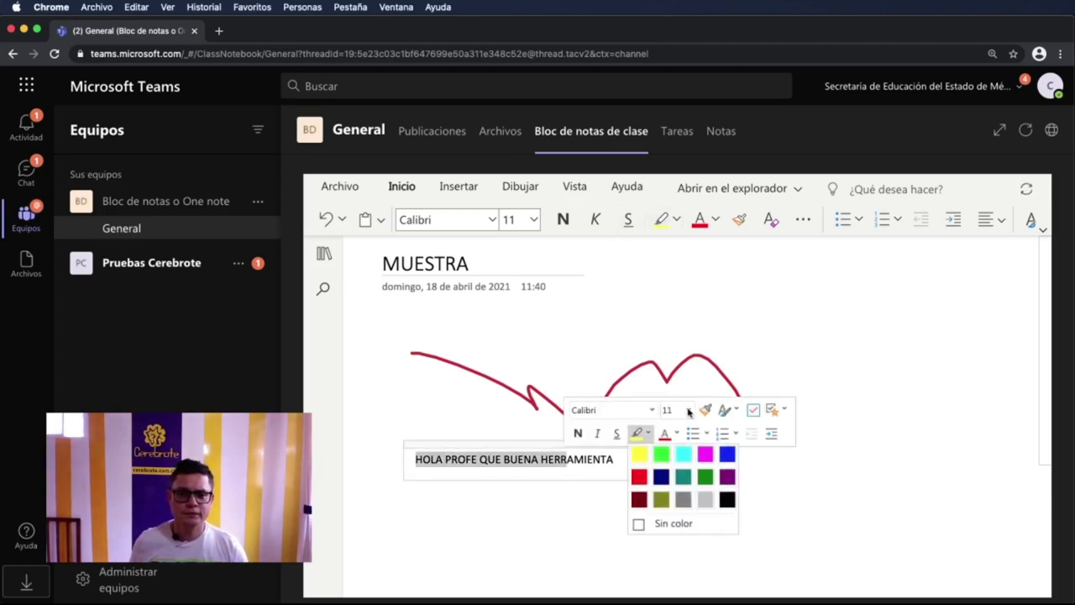
click(661, 454)
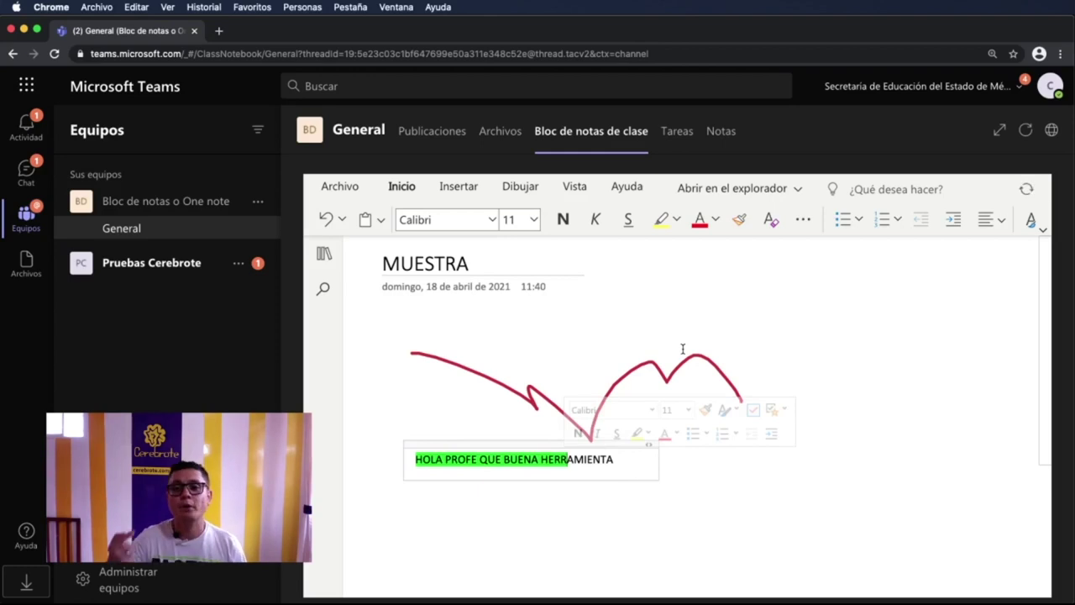
- Switch to the teacher's Teams app and check the MUESTRA page in the collaboration space for the student's note
key(super+Tab)
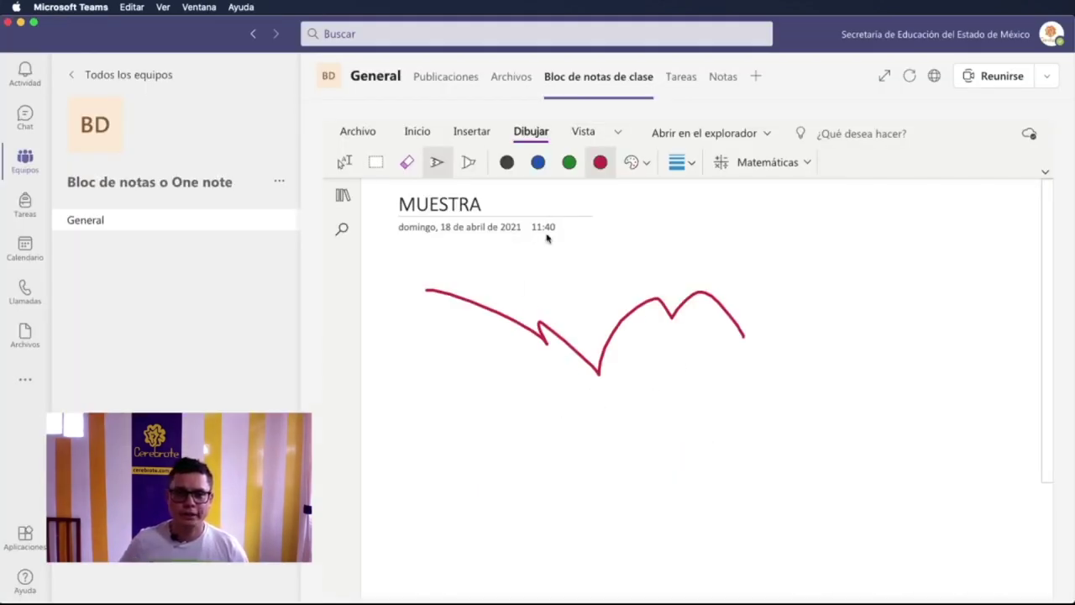
click(343, 195)
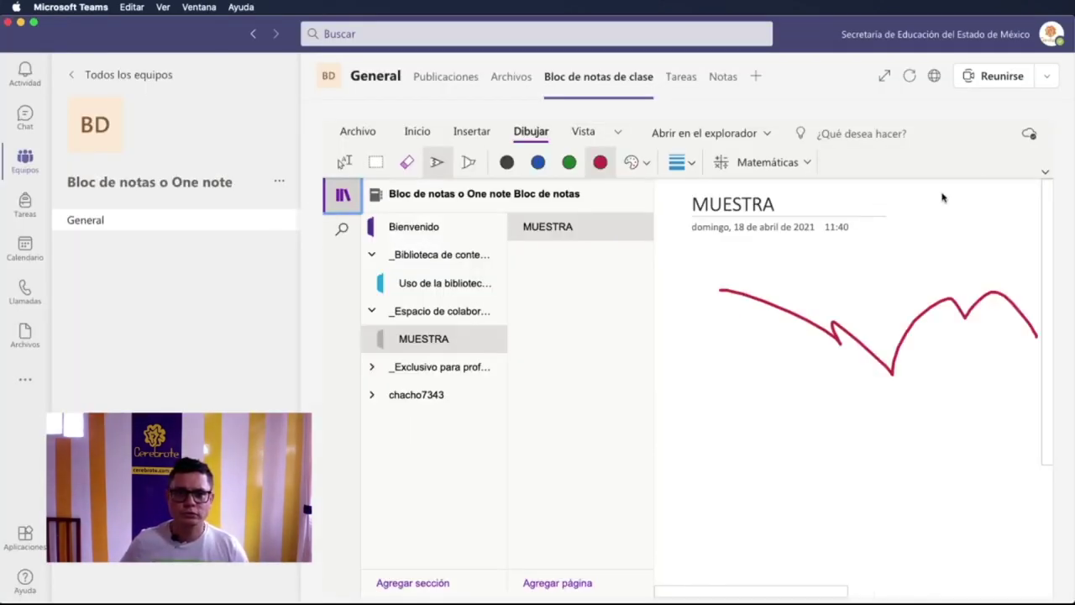
click(447, 319)
click(419, 341)
click(420, 341)
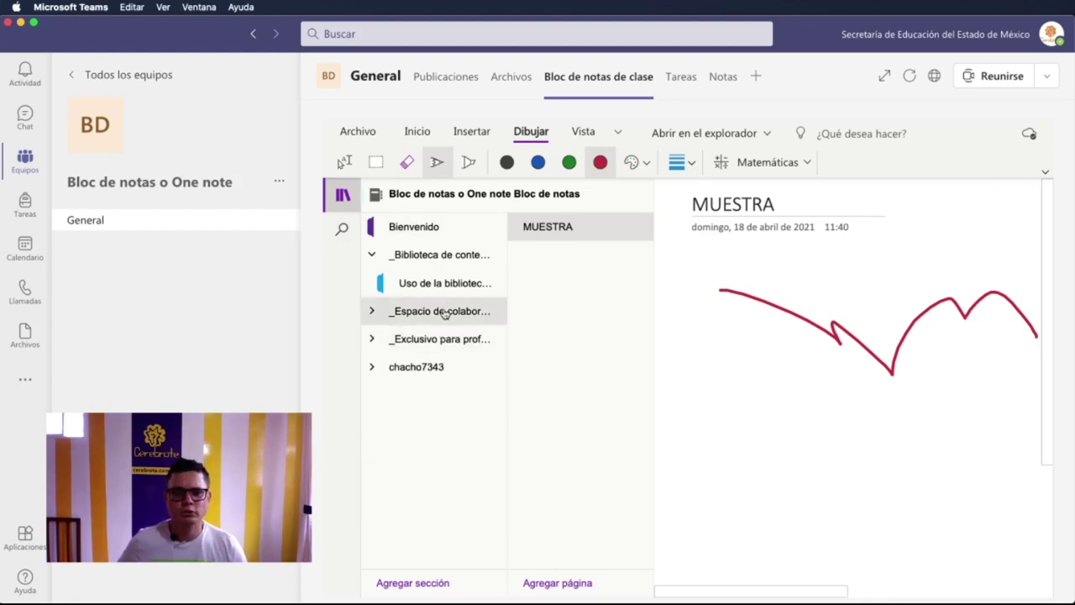
click(445, 312)
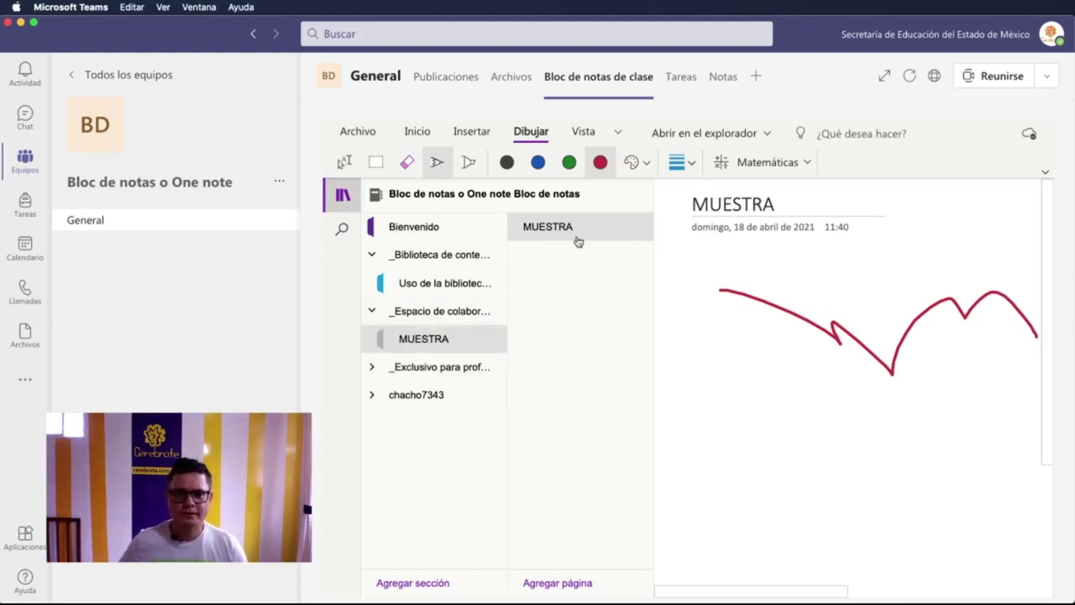
click(797, 354)
scroll(823, 384, down, 3)
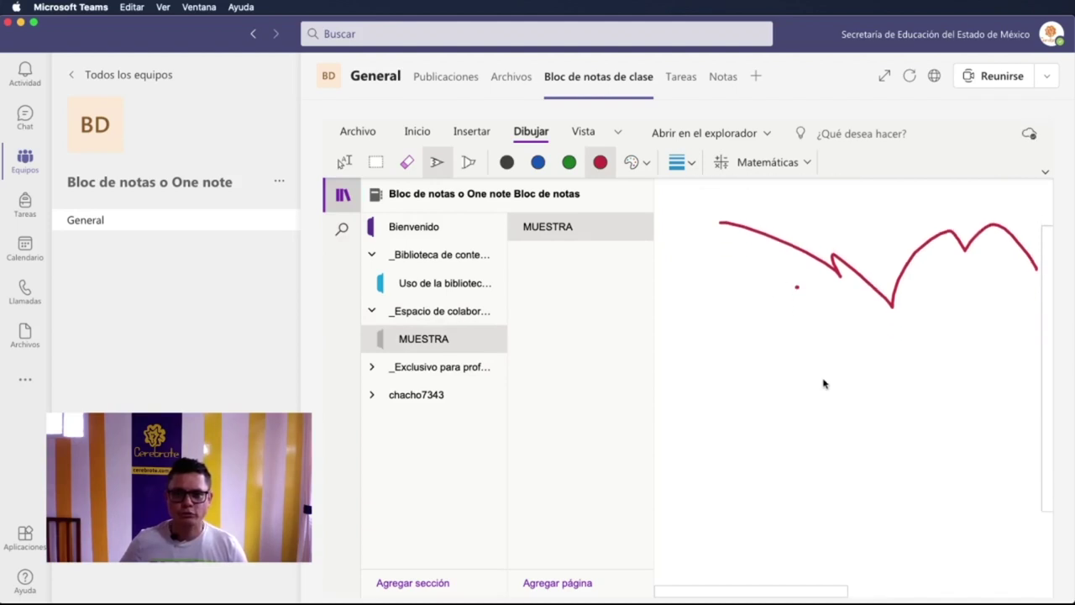
scroll(823, 383, right, 1)
scroll(823, 384, up, 1)
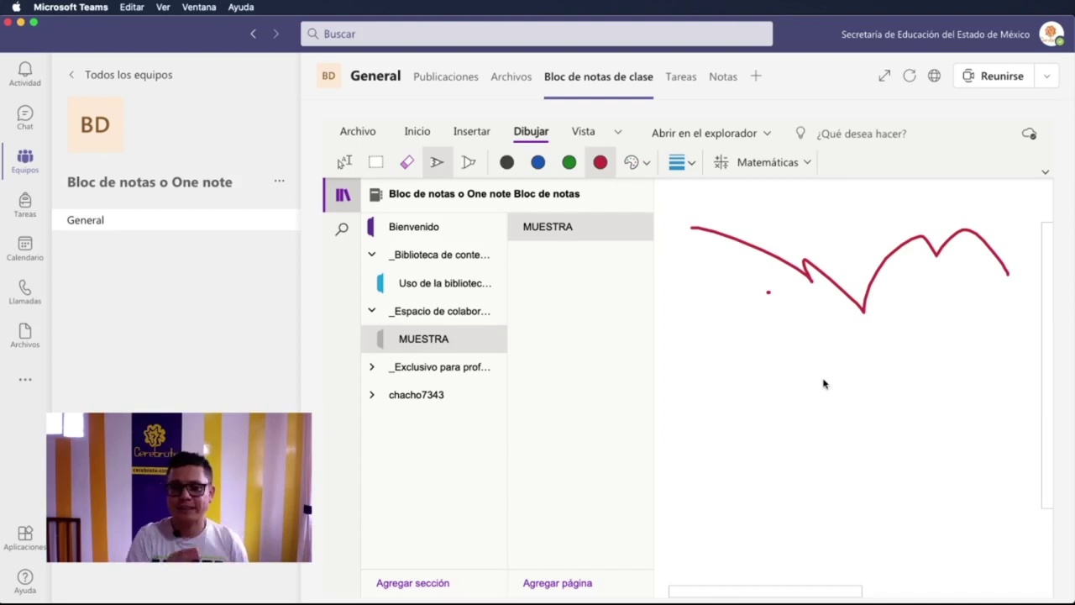
- Switch to the student's view in Chrome and inspect the highlighted note on the MUESTRA page
key(super+Tab)
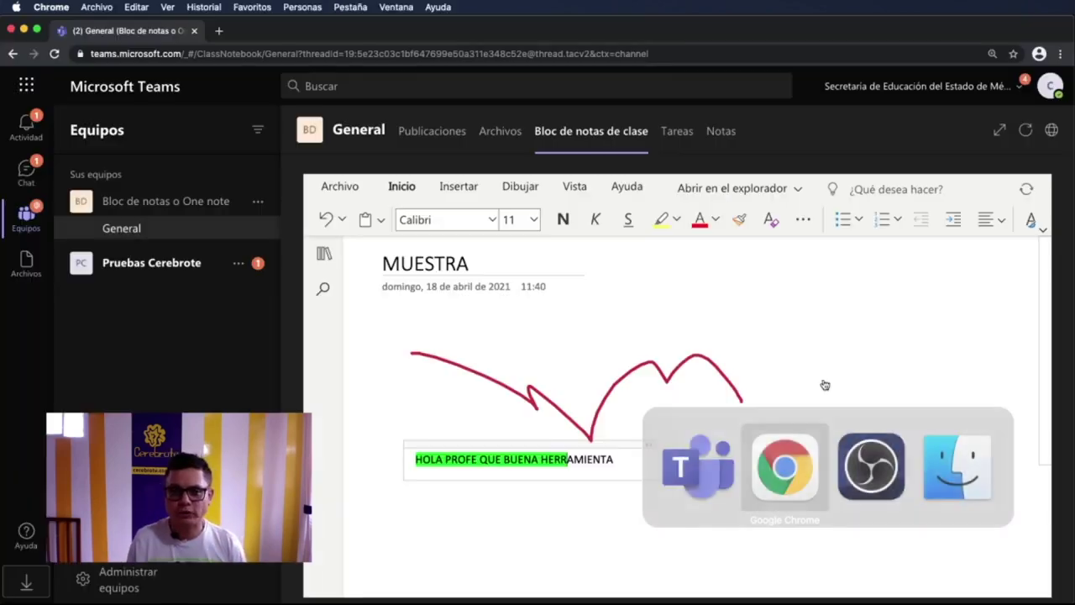
click(601, 442)
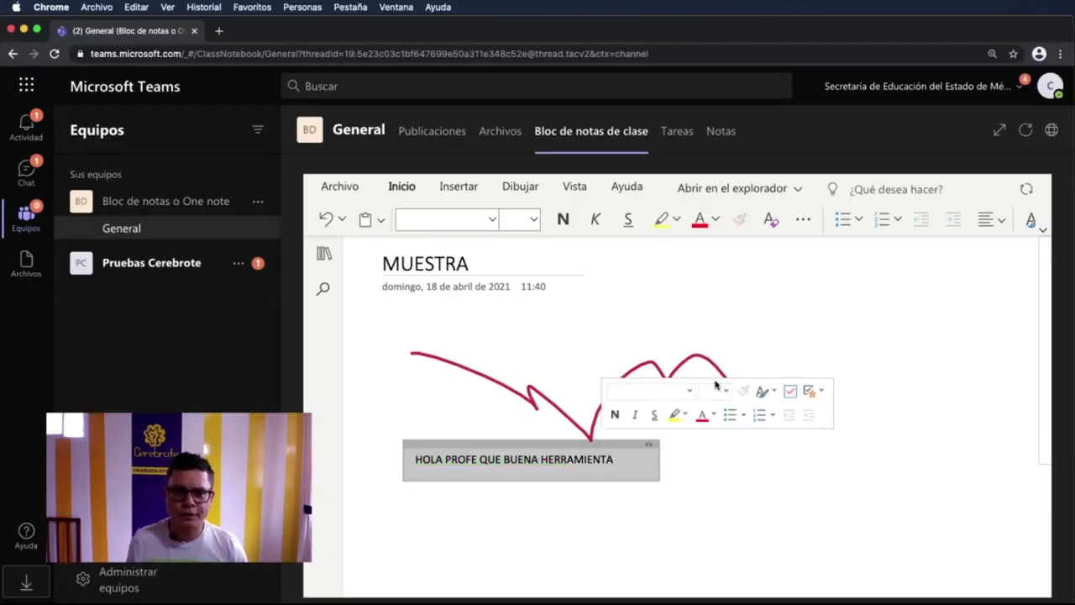
click(677, 315)
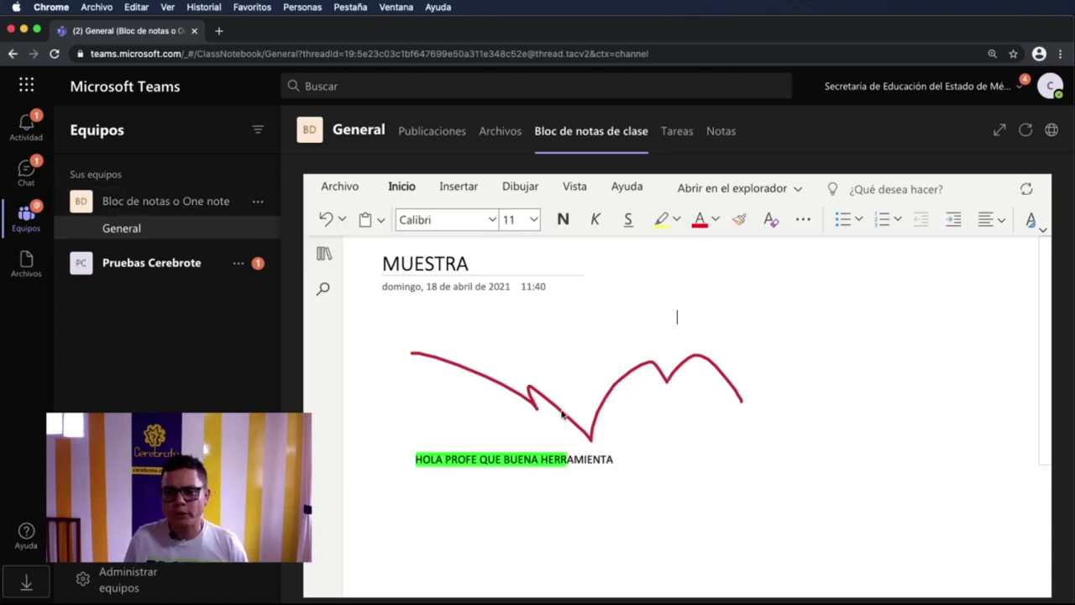
- Switch back to the teacher's Teams app and open the LECTURA DE LA SEMANA page in the content library
key(super+Tab)
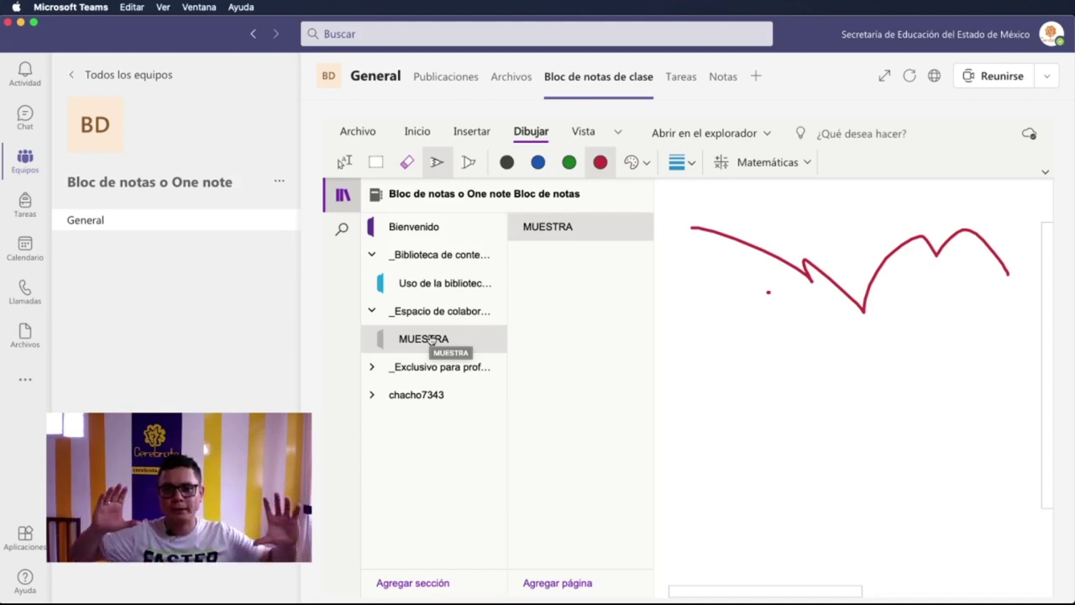
click(422, 255)
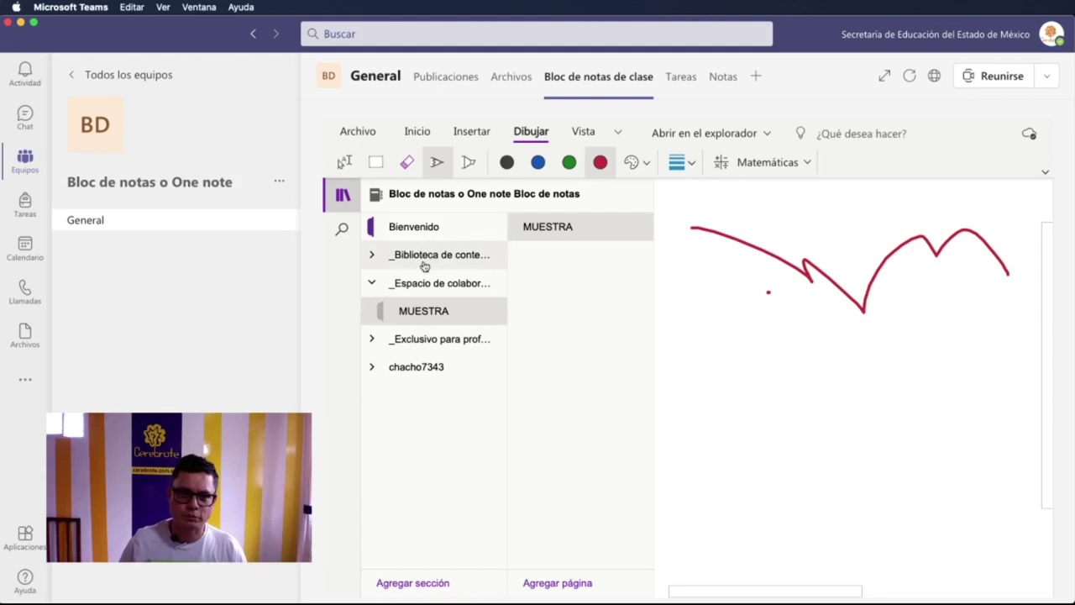
click(424, 257)
click(415, 283)
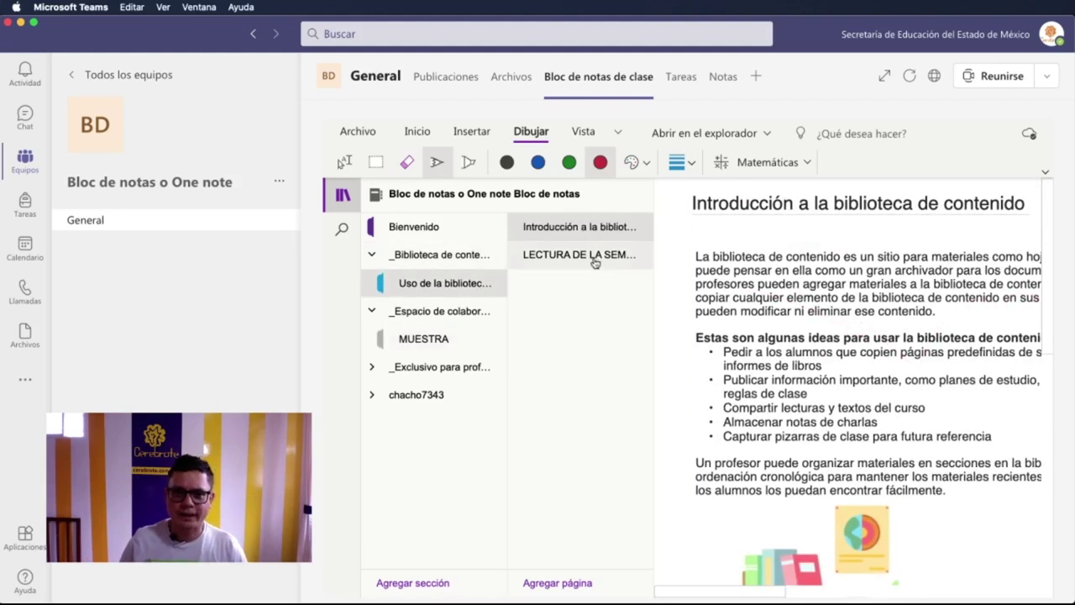
click(594, 256)
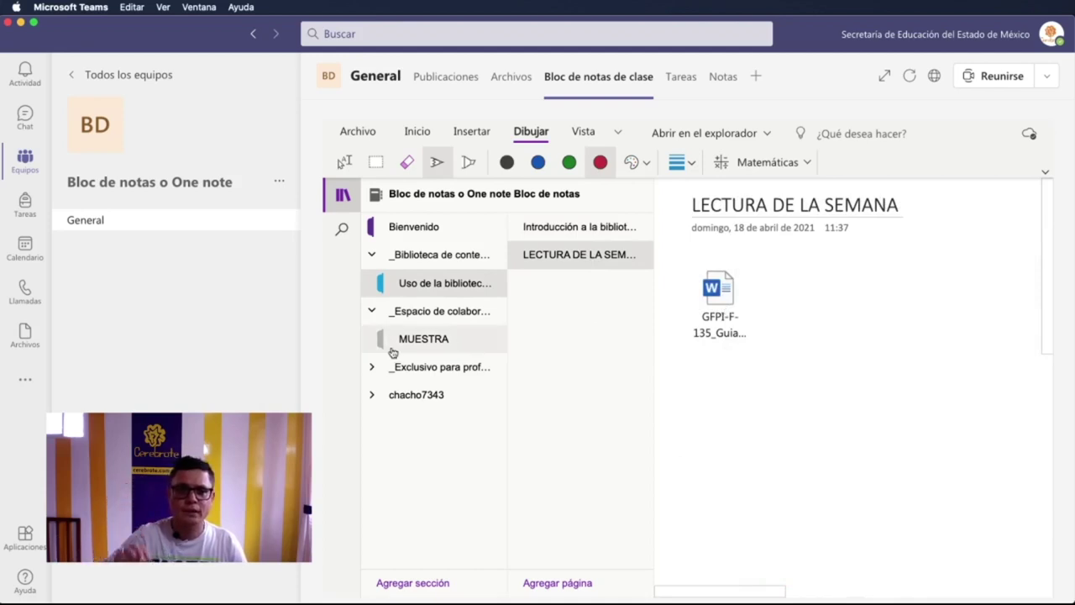
- Review the collaboration space's MUESTRA page and the introduction page of the teacher-only section group
click(427, 312)
click(428, 312)
click(423, 339)
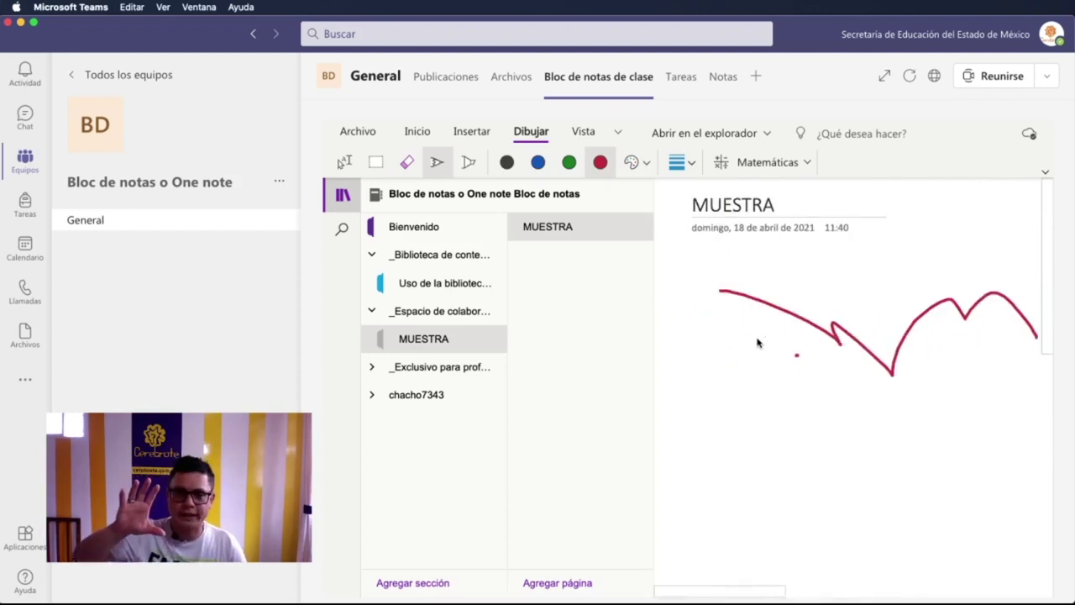
click(409, 374)
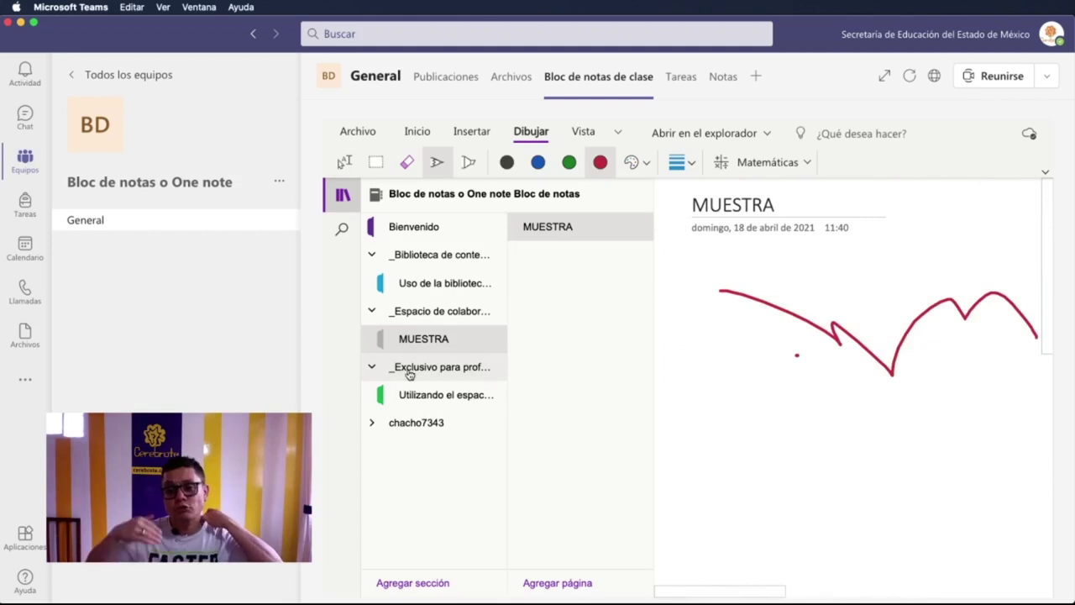
click(409, 395)
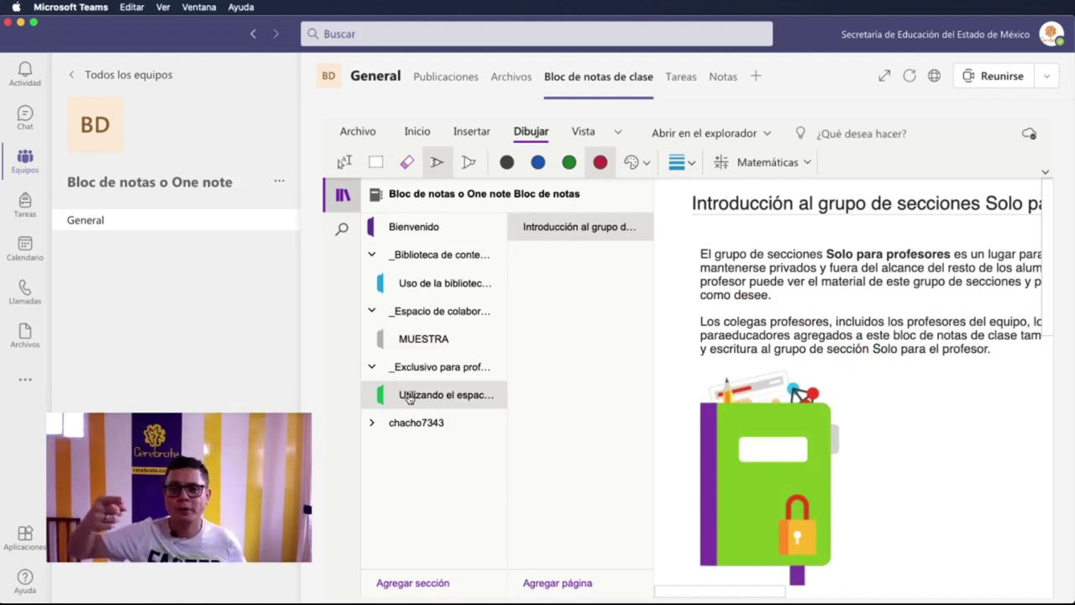
- Draw a yellow highlighter zigzag over the red line on the MUESTRA page, and check it in the student's Chrome view
click(414, 343)
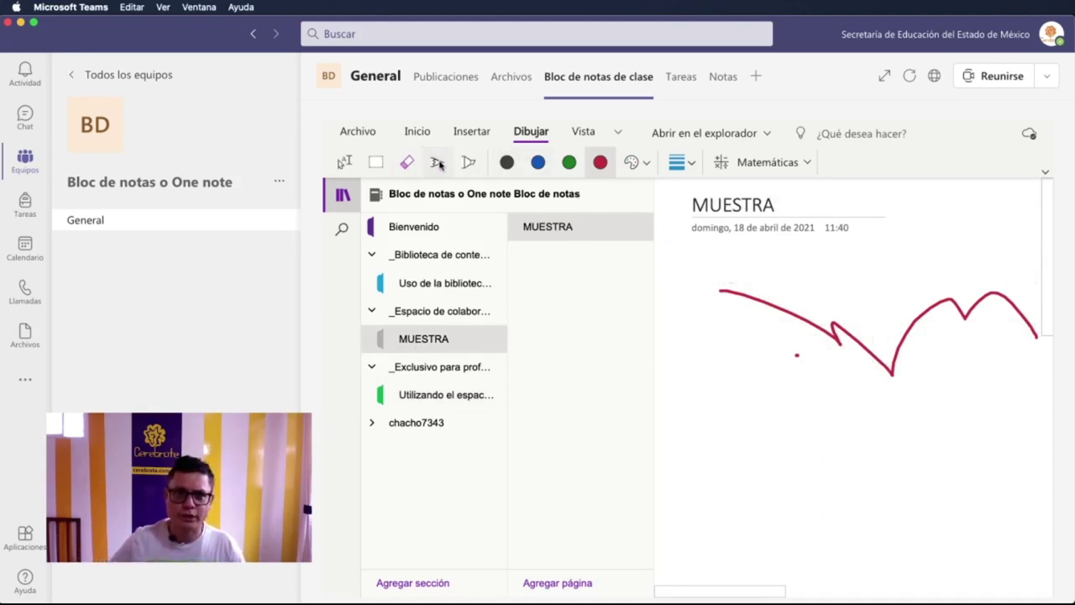
click(468, 163)
mouse_move(742, 278)
mouse_down()
mouse_move(809, 307)
mouse_move(953, 309)
mouse_move(989, 330)
mouse_up()
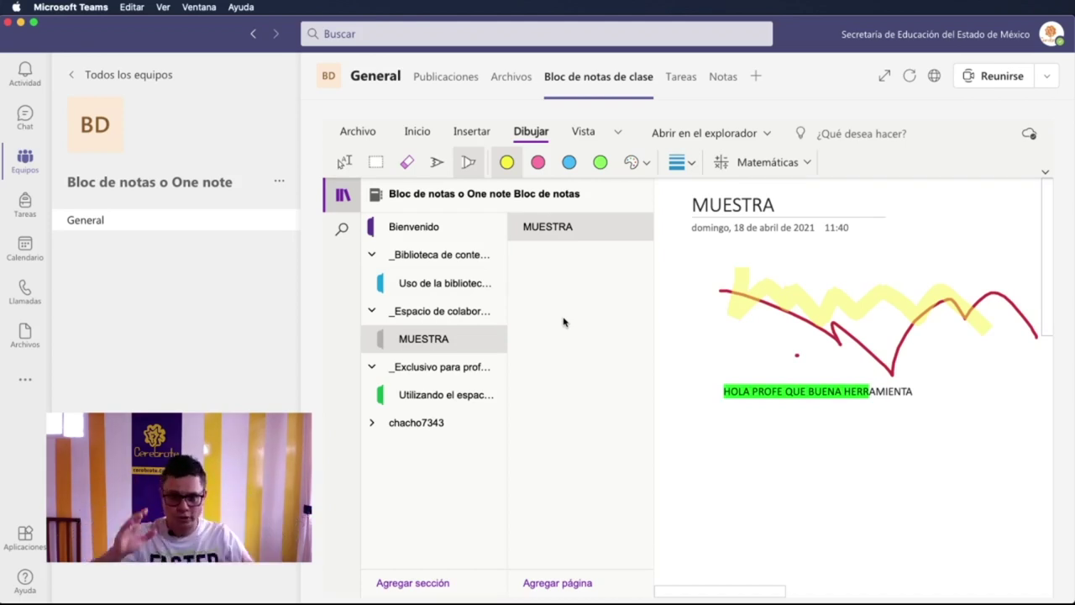
key(super+Tab)
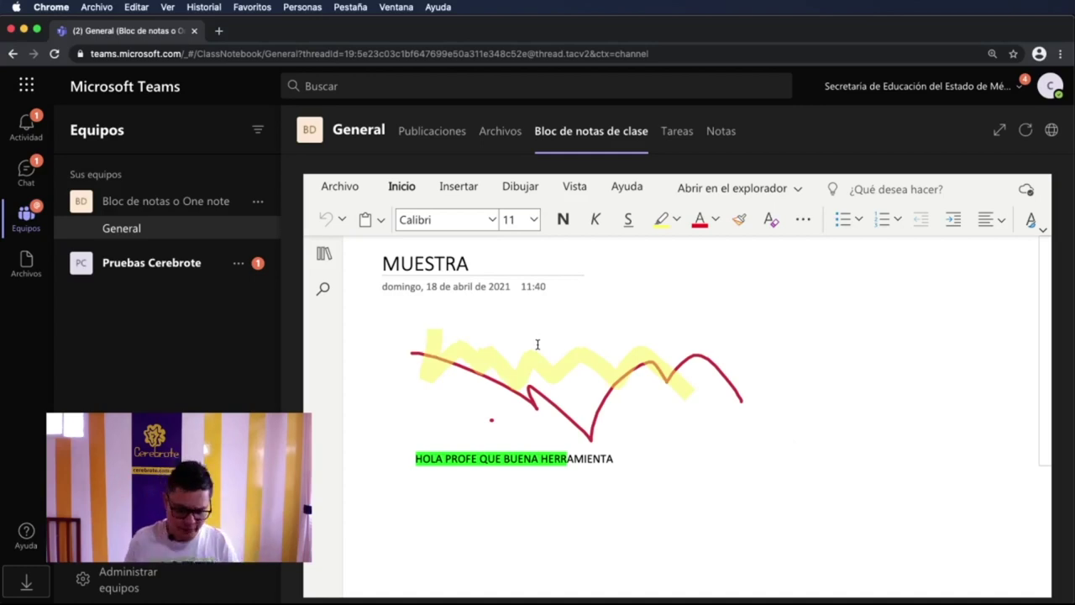
- Return to the teacher's Teams app, reload the class notebook by way of the channel's posts, and reopen MUESTRA in the collaboration space
key(super+Tab)
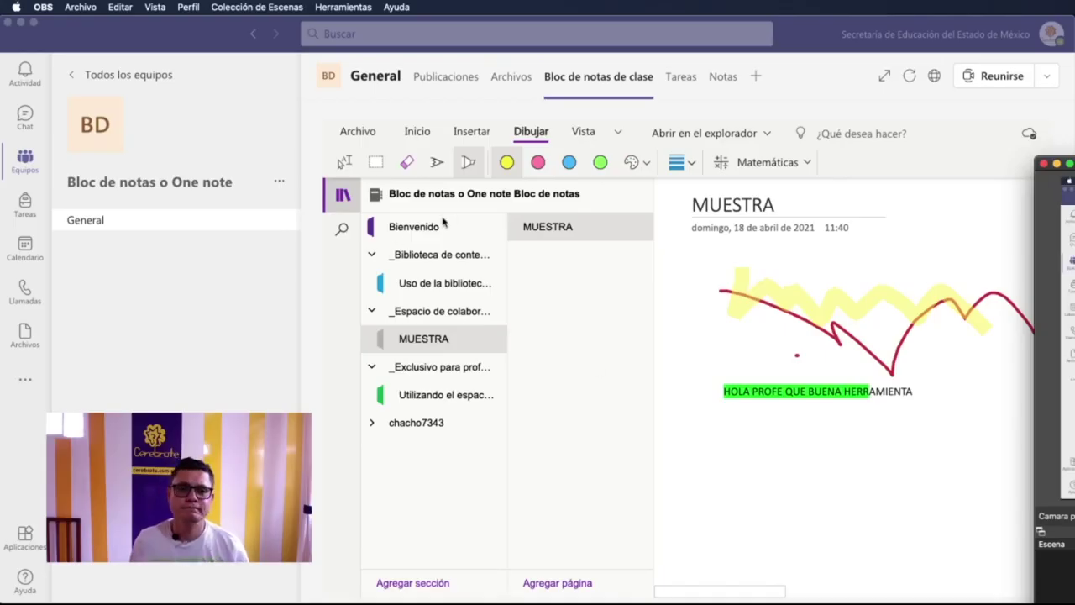
click(568, 84)
click(446, 77)
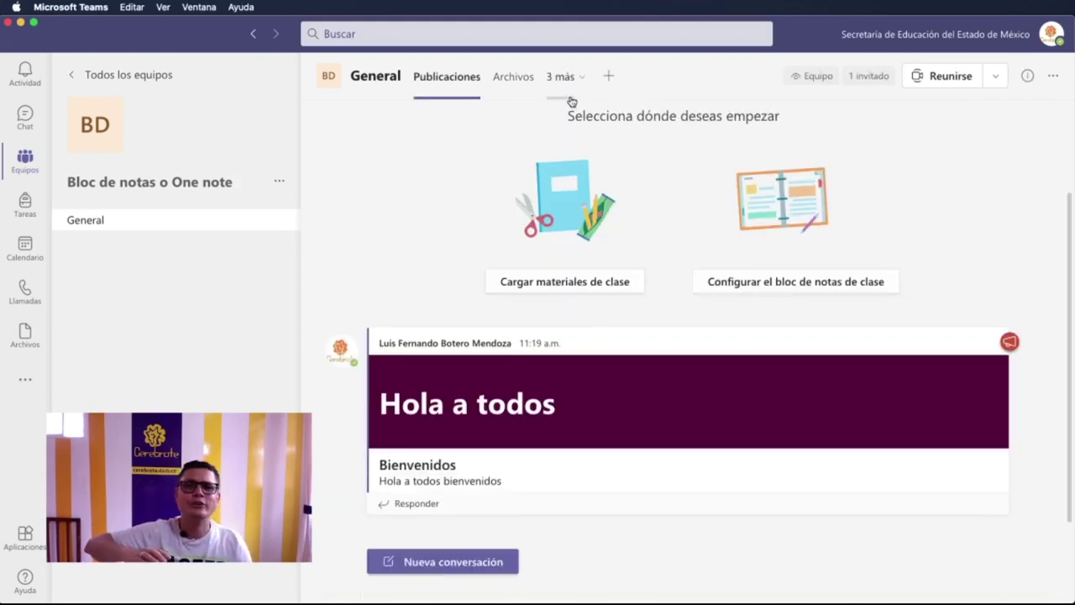
click(556, 84)
click(581, 126)
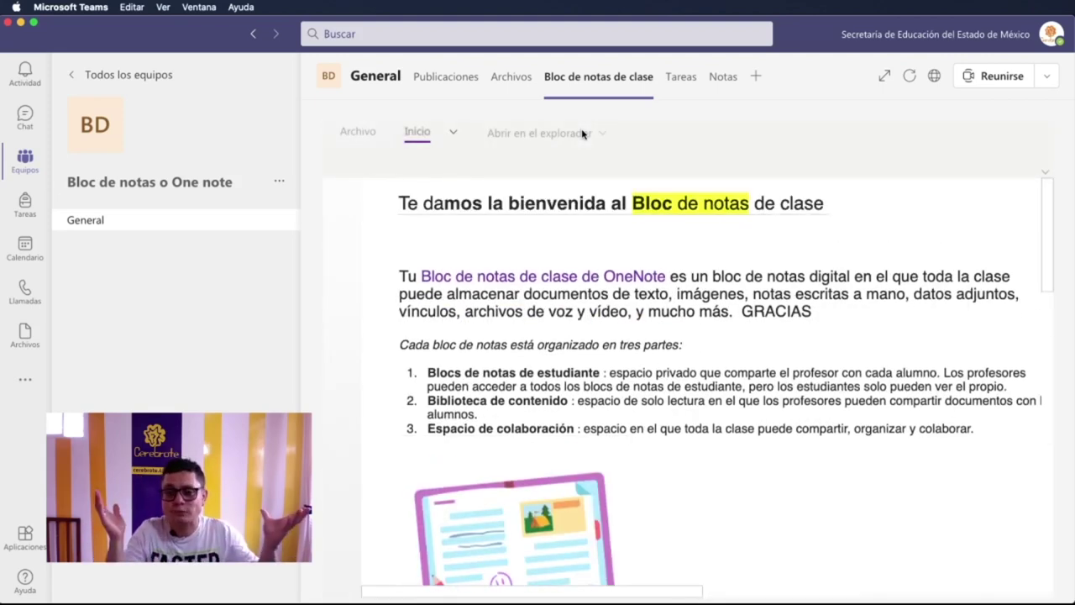
click(342, 197)
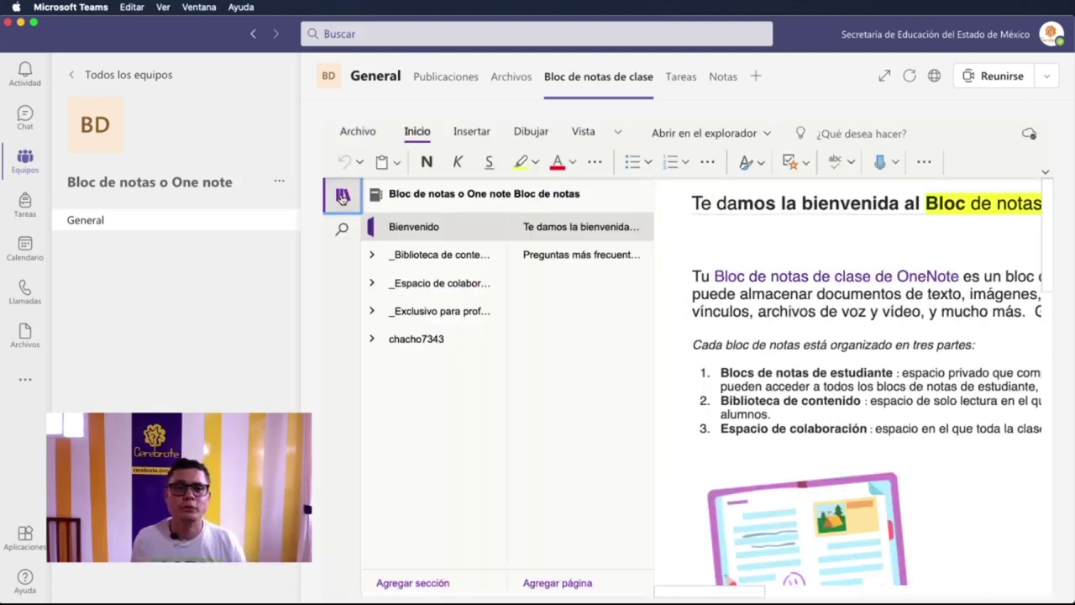
click(452, 285)
click(449, 311)
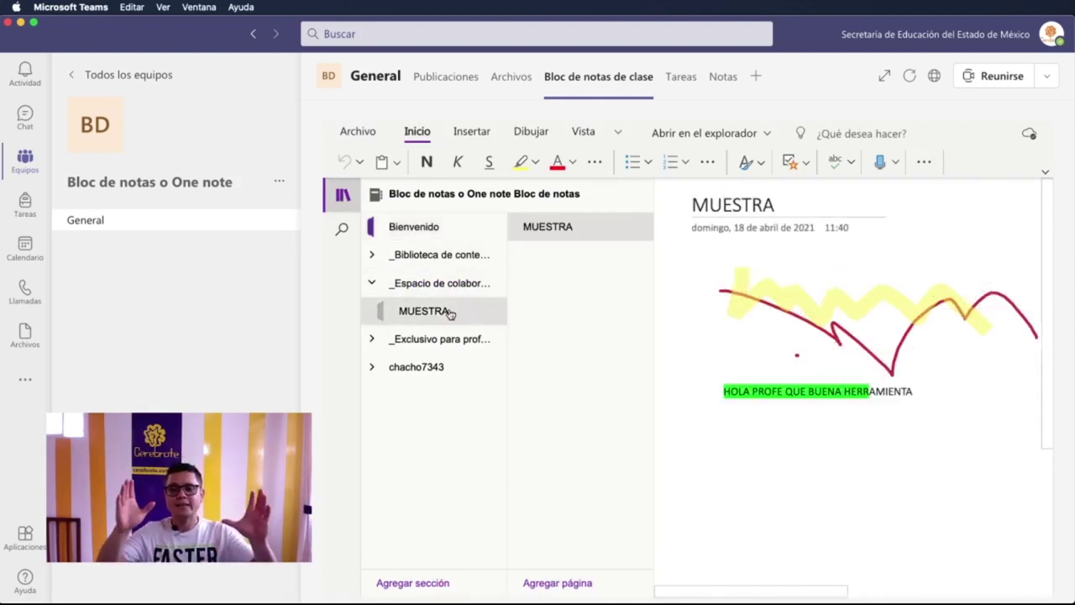